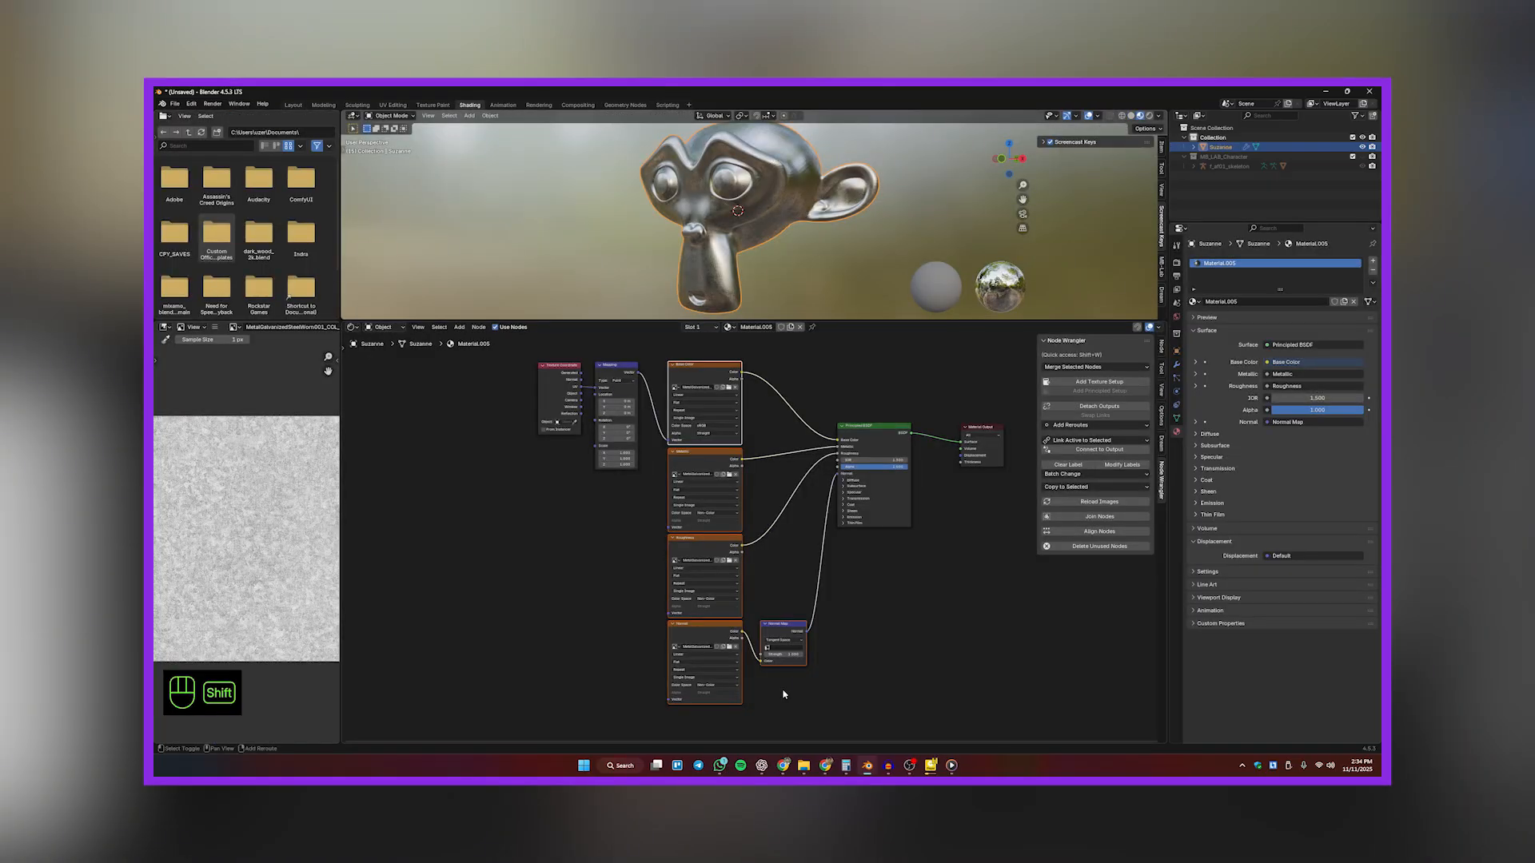
Step: Group the selected texture and Normal Map nodes in a frame and lazy-connect the Base Color texture to the Principled BSDF
key(shift+p)
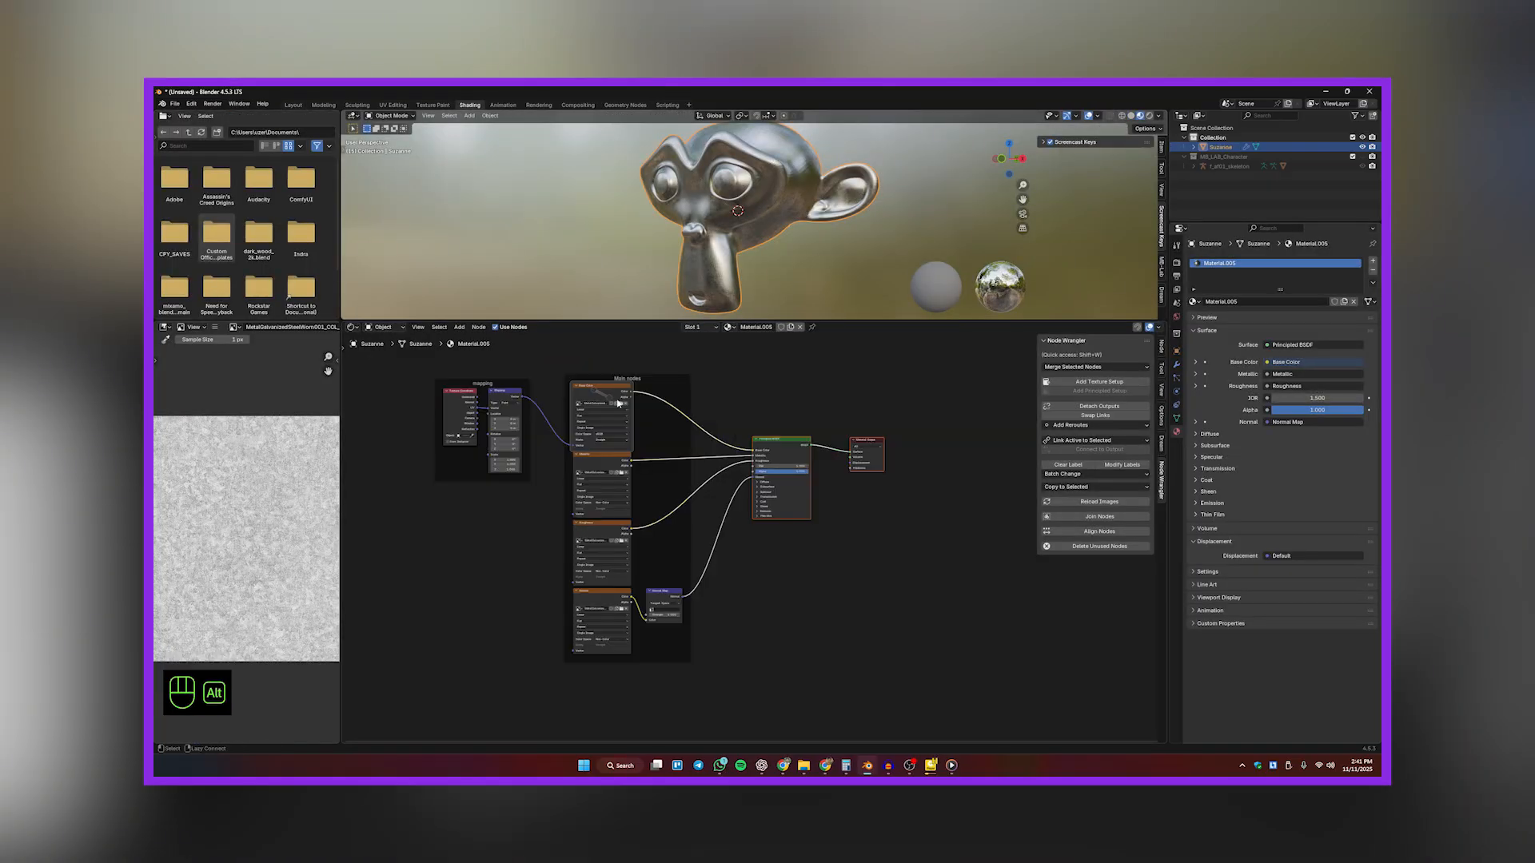
alt+right_drag(593, 390, 757, 450)
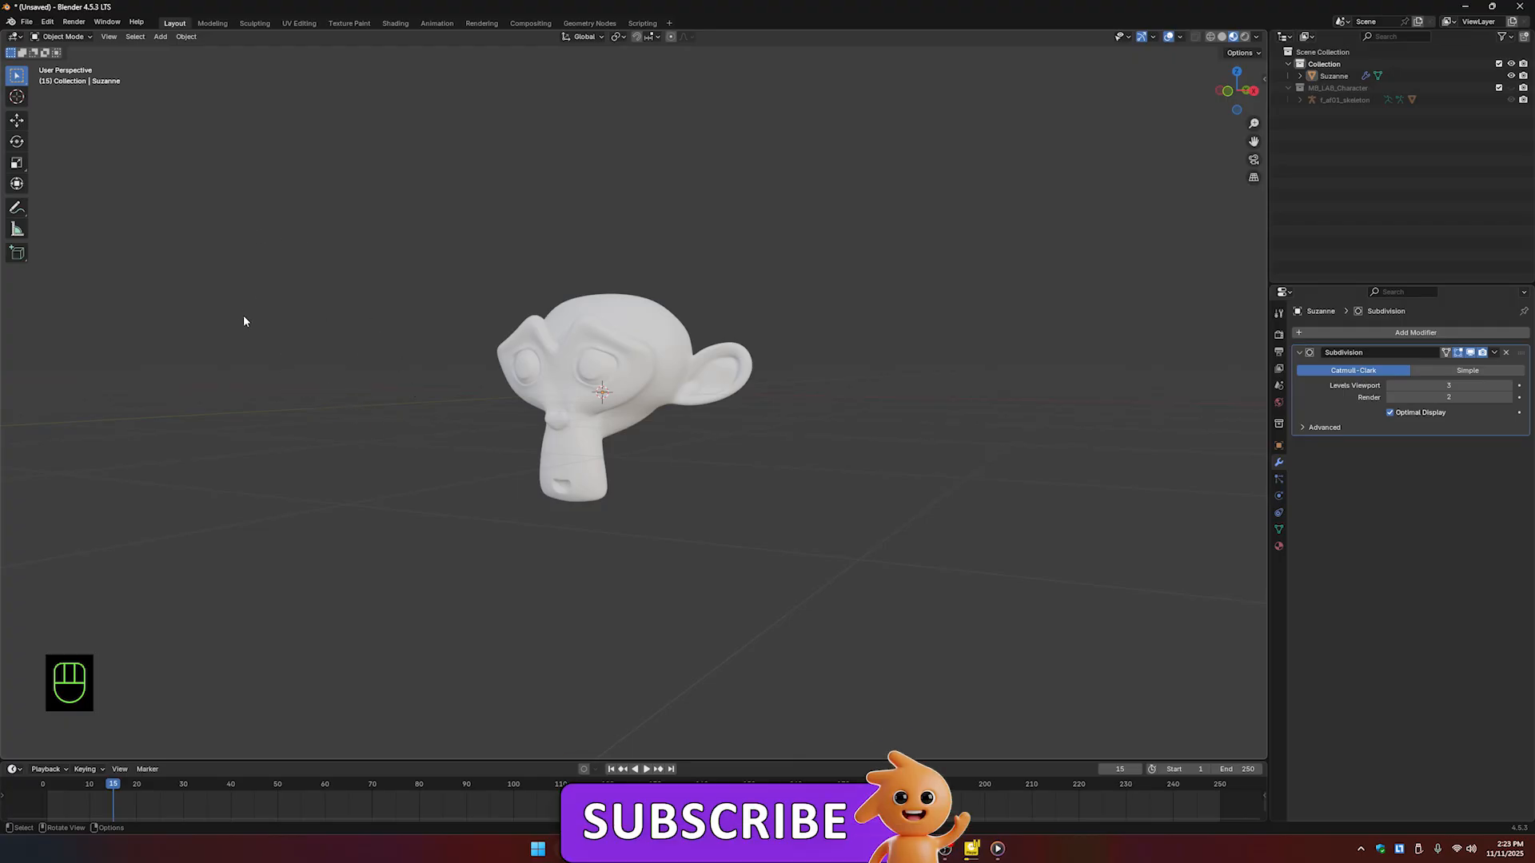
Step: Search the add-on preferences for "node", make sure Node Wrangler is enabled and check its details
click(46, 22)
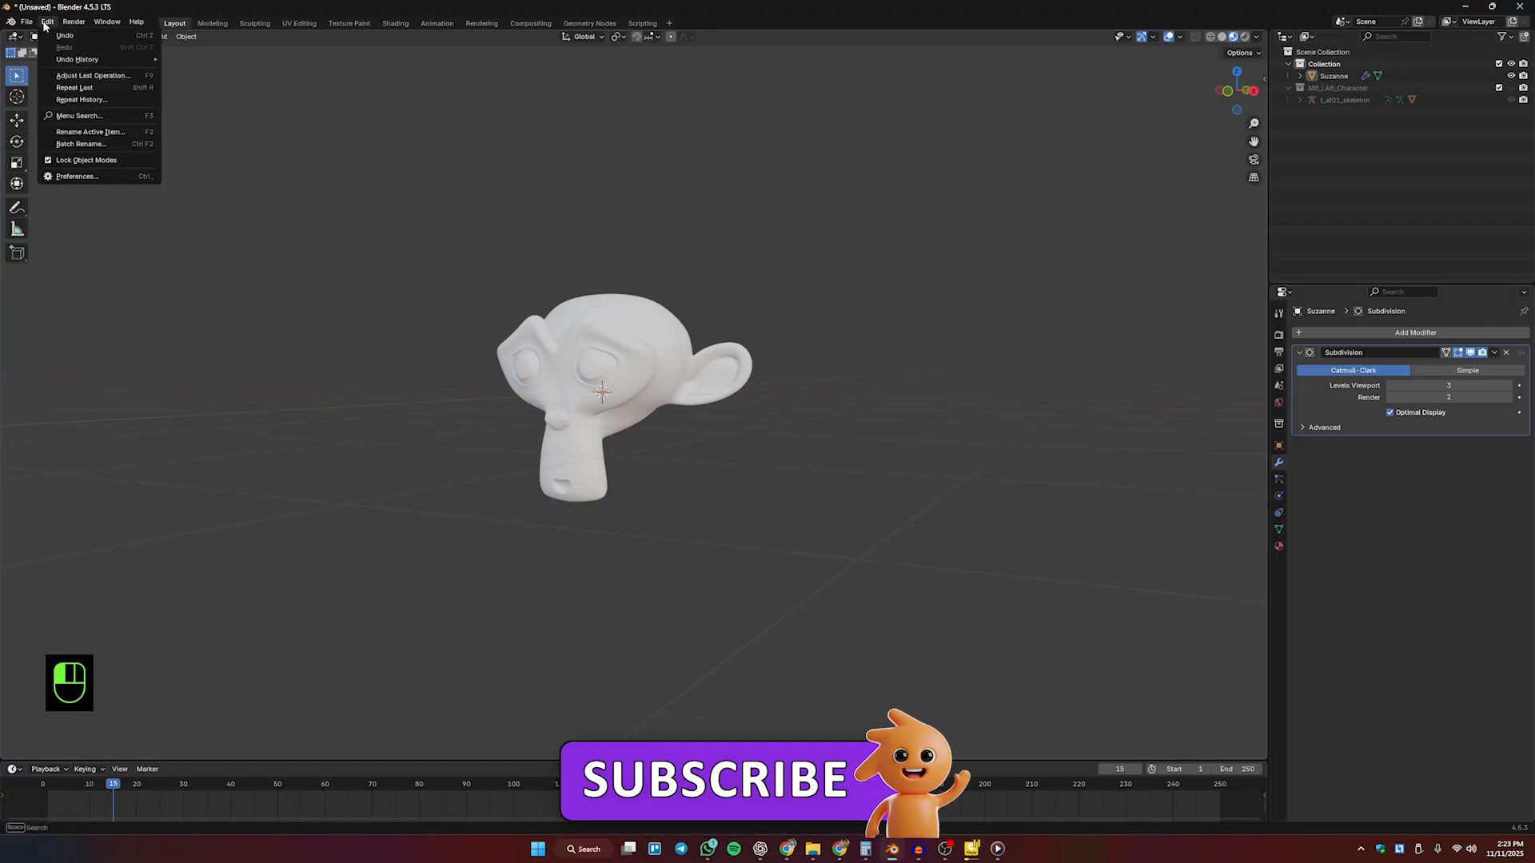
click(73, 176)
drag(273, 12, 628, 151)
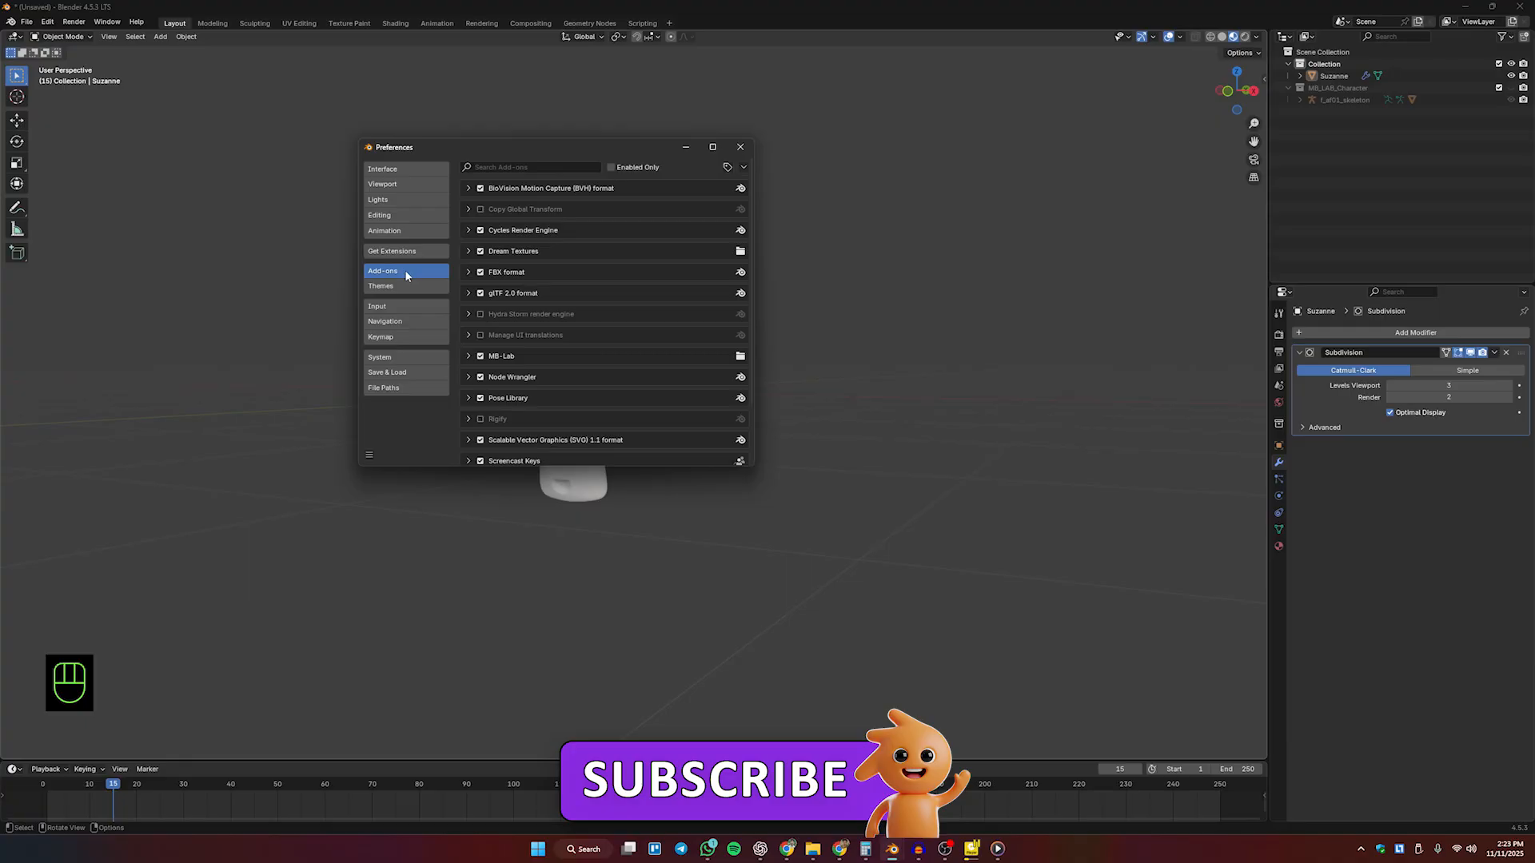
click(537, 167)
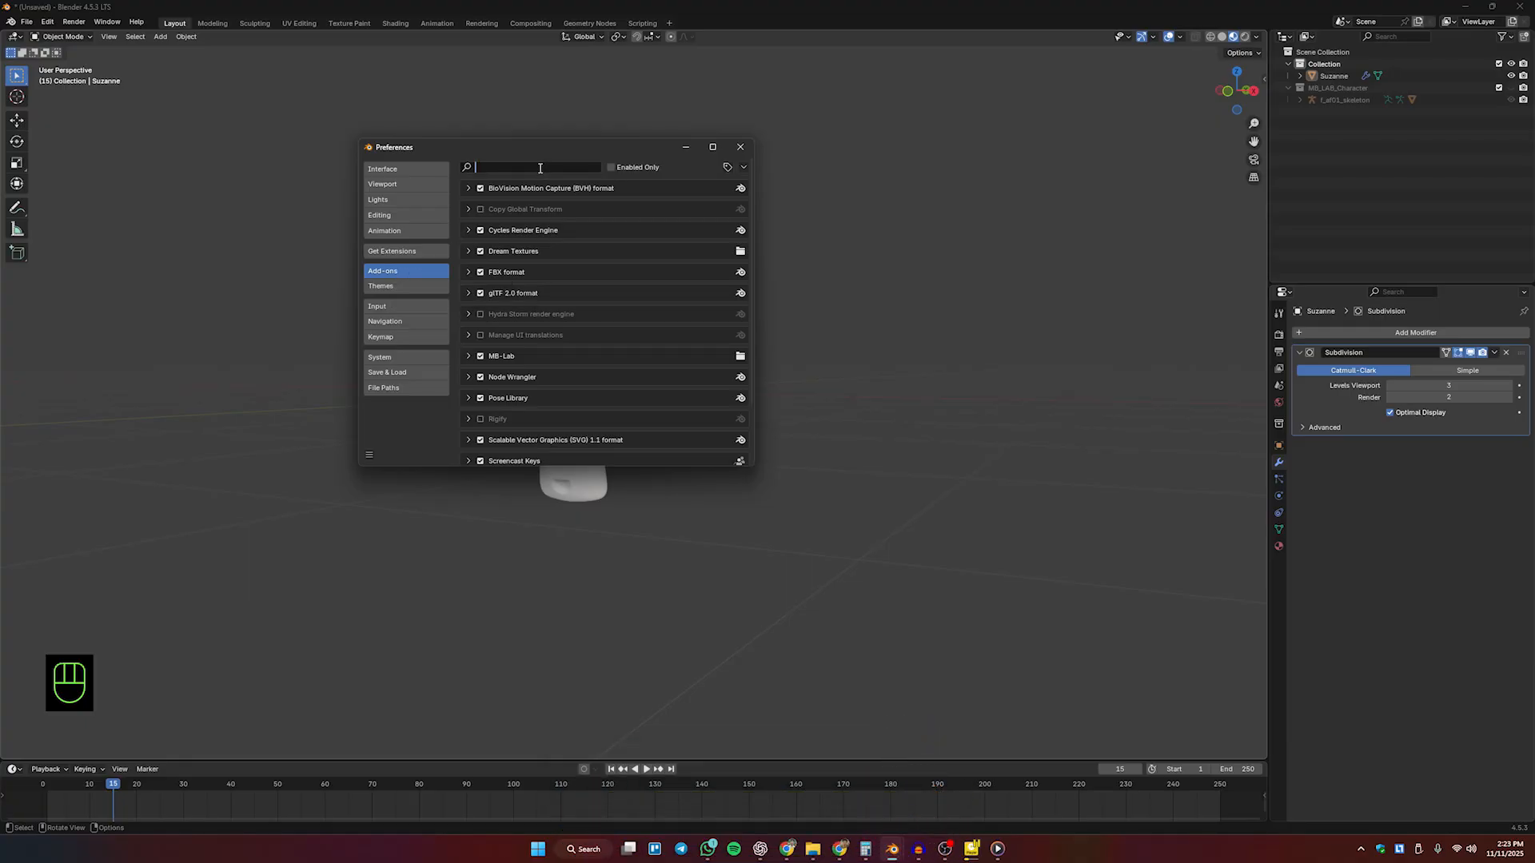
text(node)
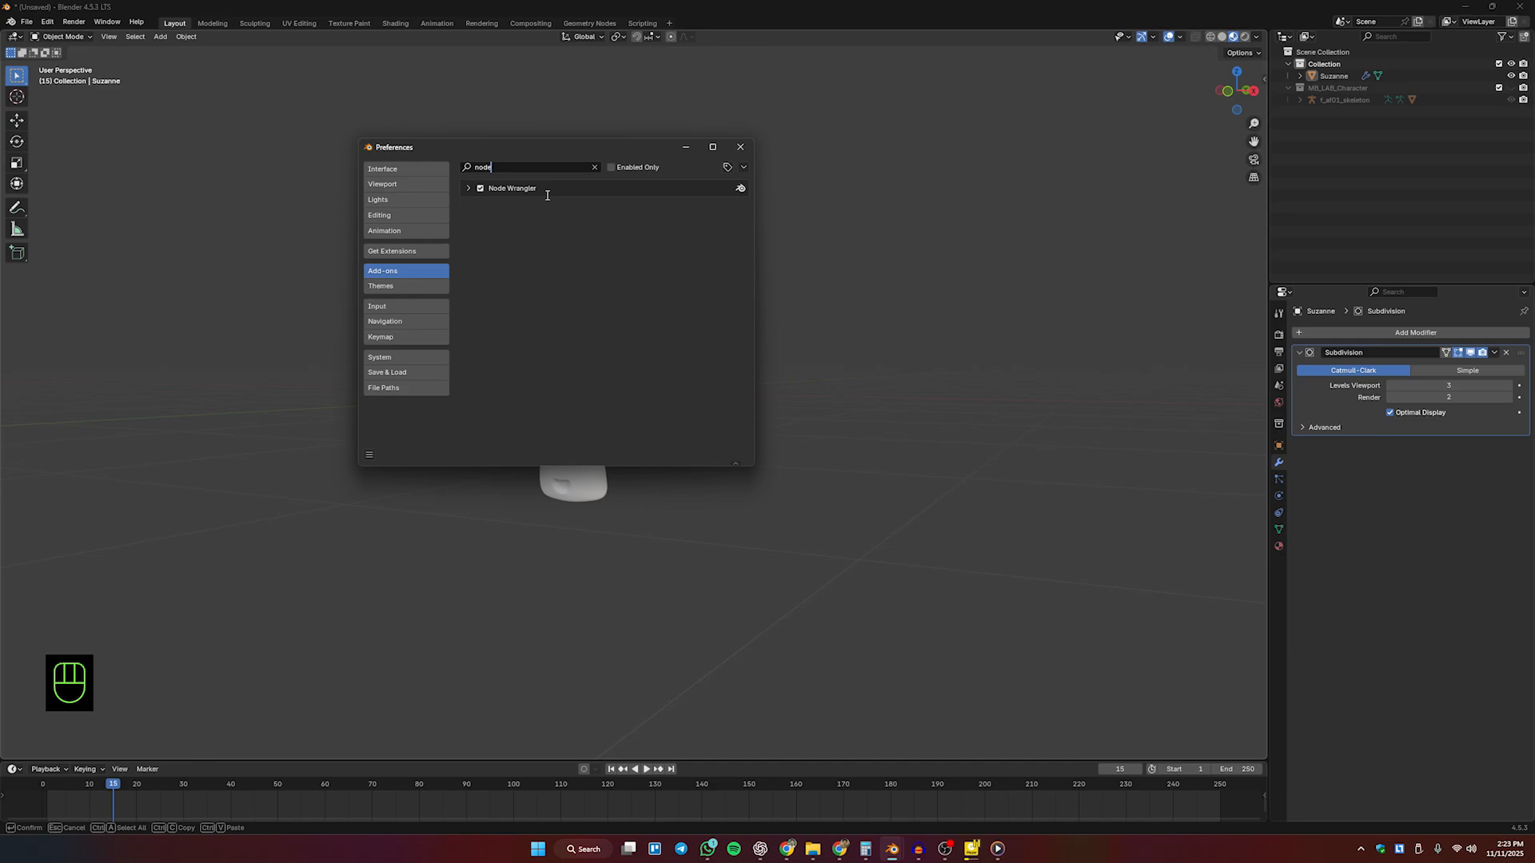
click(481, 188)
click(467, 189)
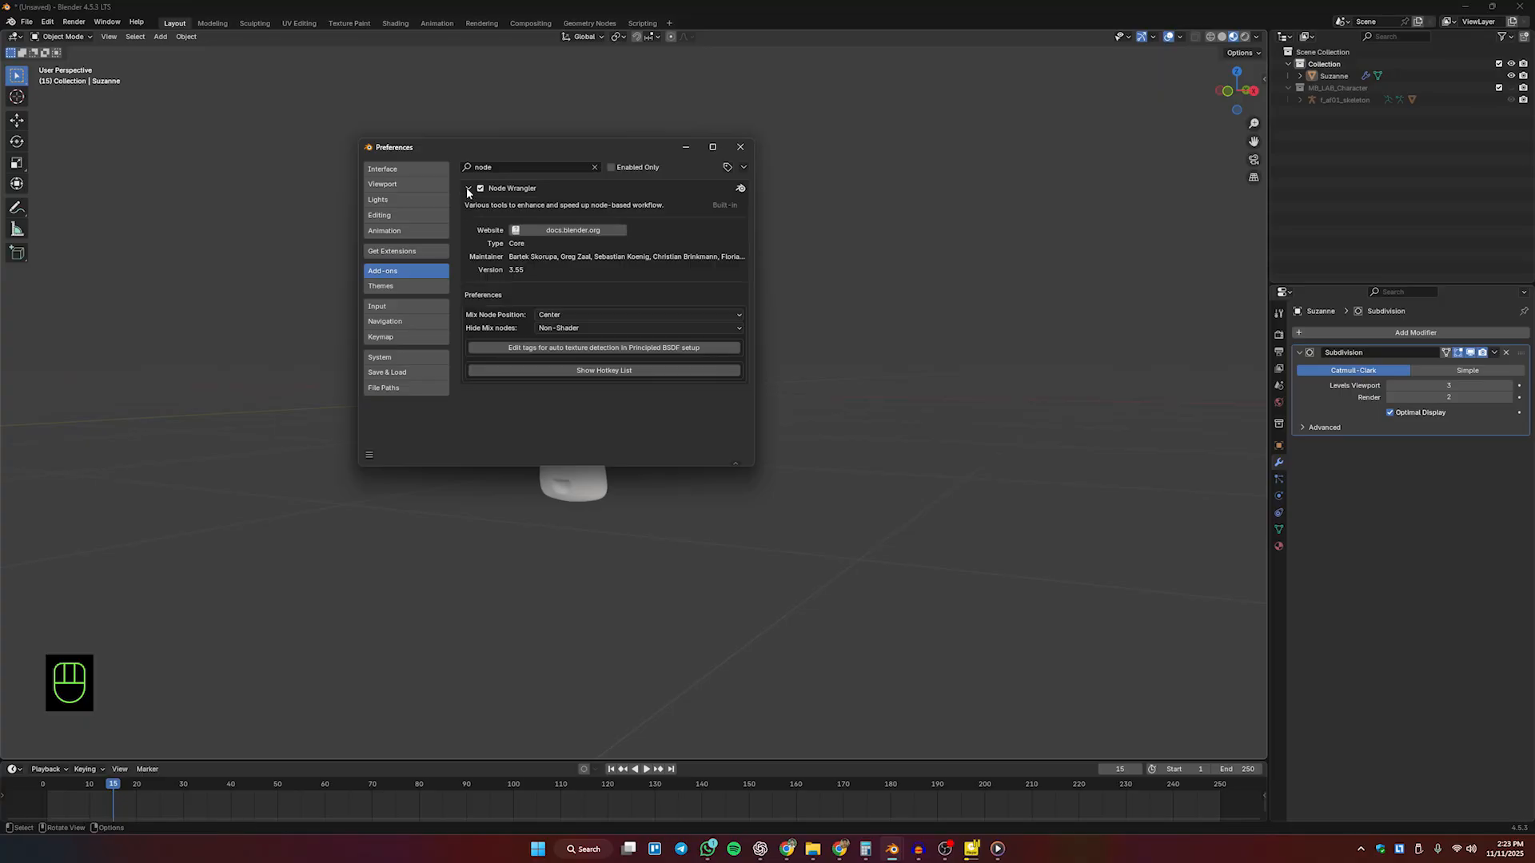
click(467, 189)
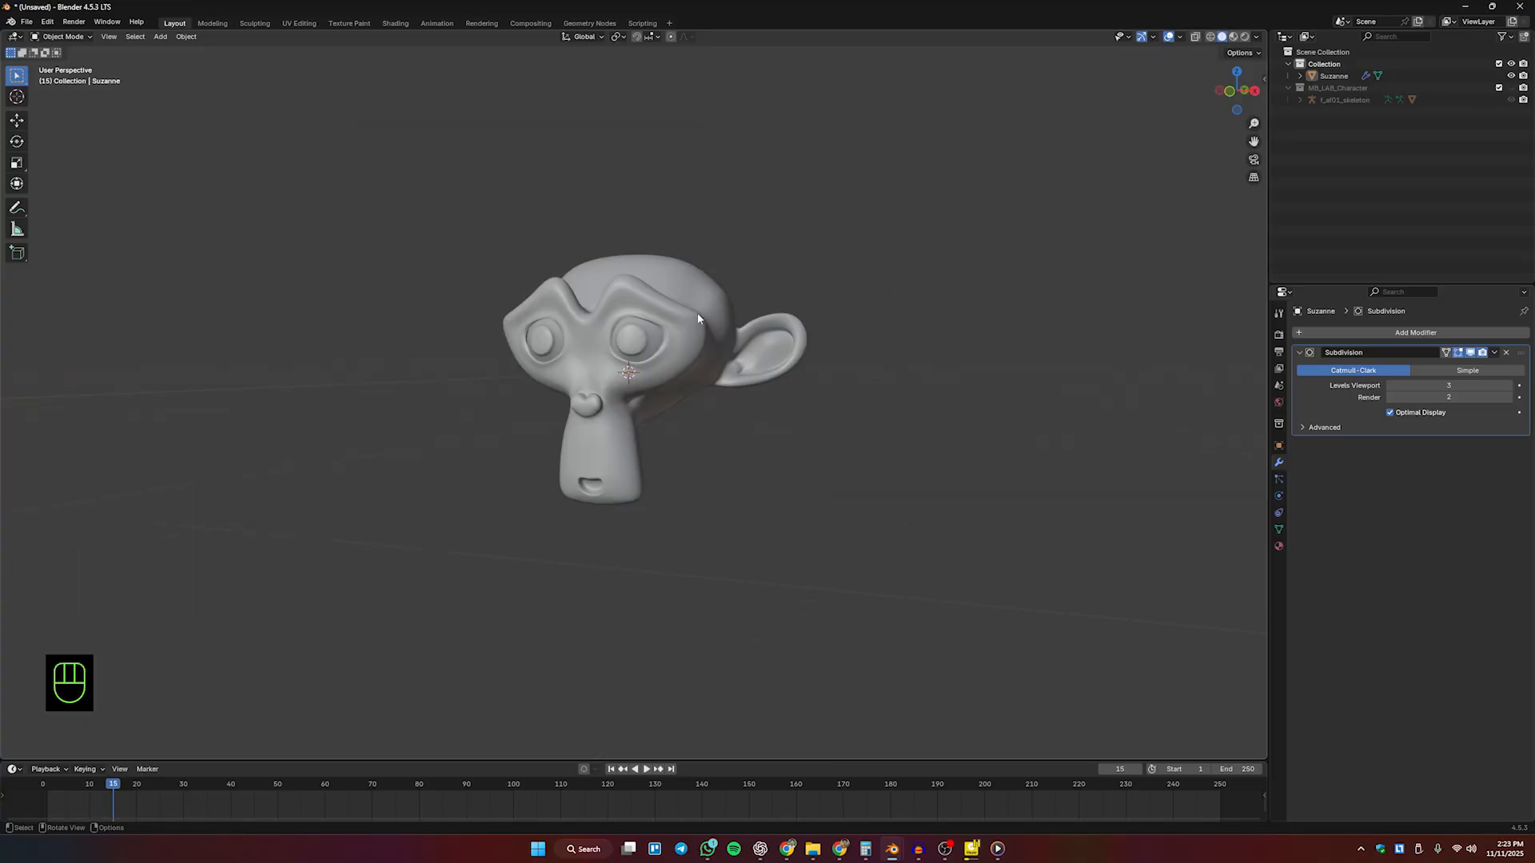
Step: Select the Suzanne monkey head and switch to the Shading workspace
middle_drag(697, 313, 614, 391)
click(611, 354)
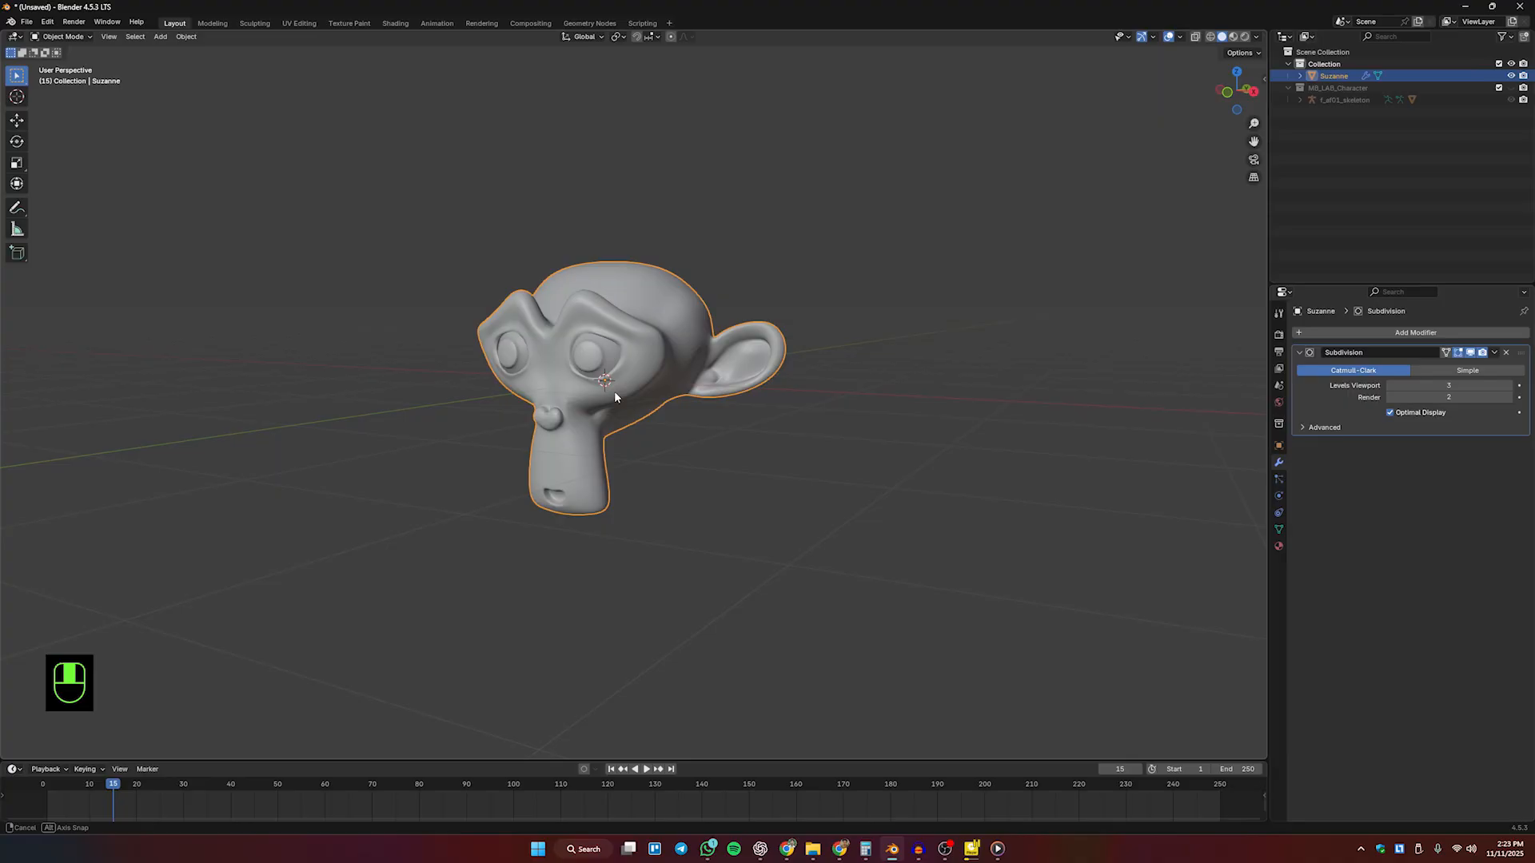
click(396, 23)
scroll(678, 367, up, 1)
middle_drag(675, 363, 668, 351)
scroll(678, 367, up, 1)
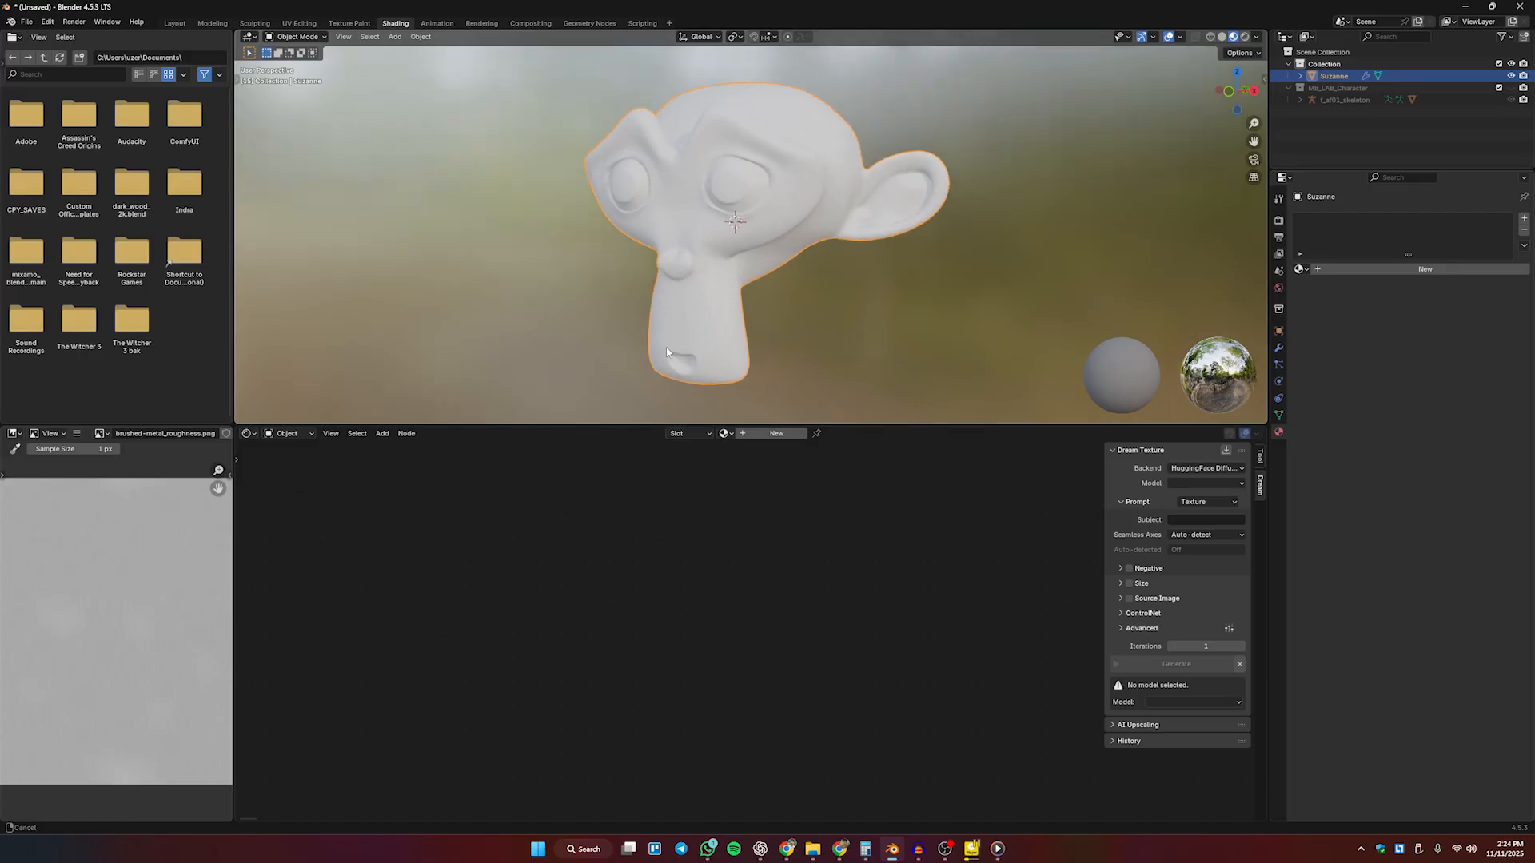
scroll(668, 352, down, 1)
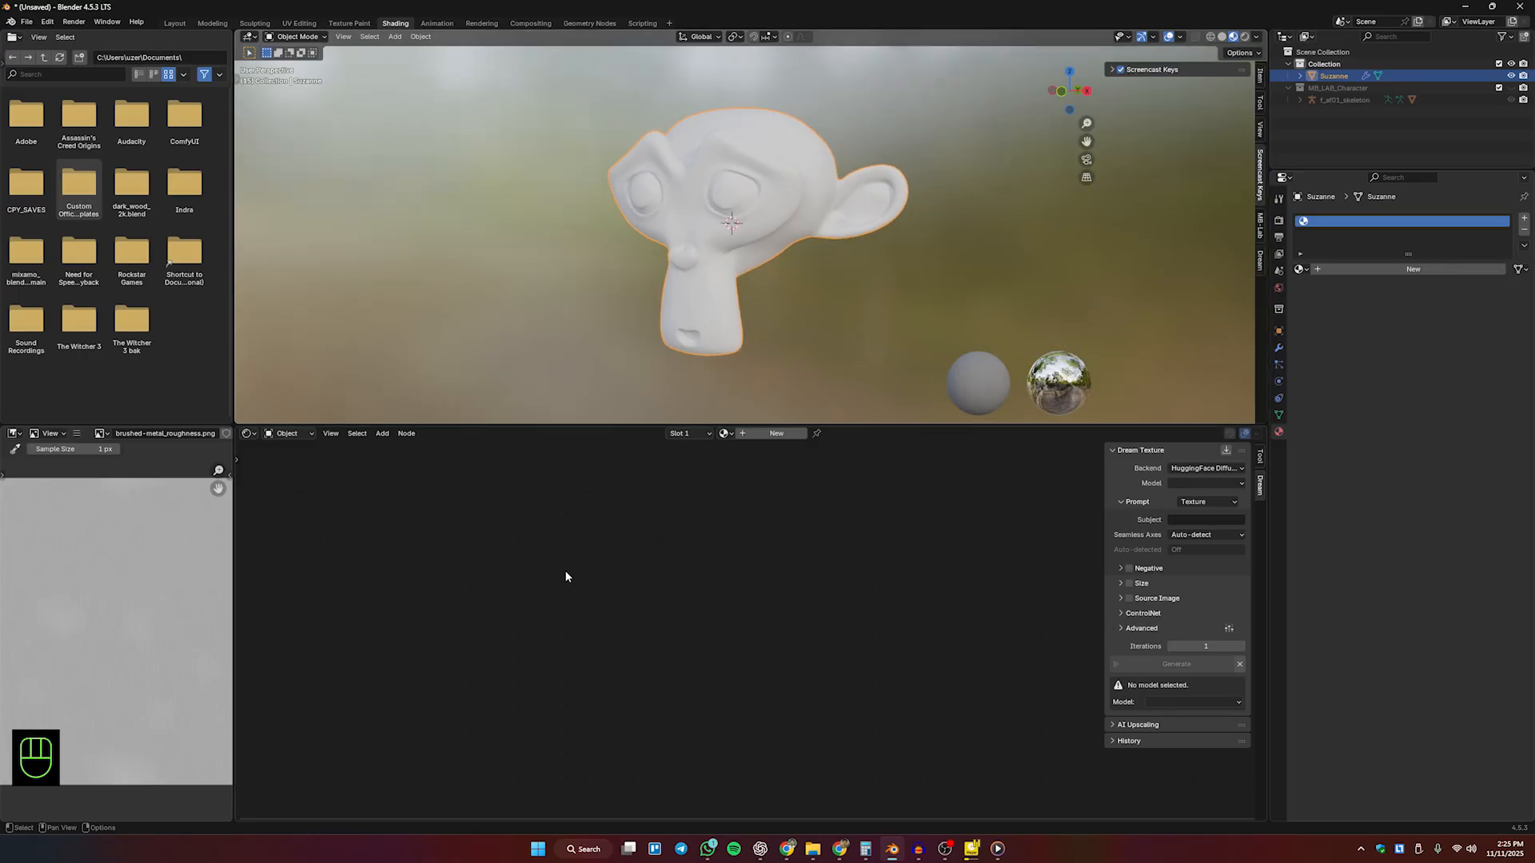
Step: Create a new material for Suzanne and hide the node editor's sidebar
click(780, 435)
middle_drag(735, 535, 756, 471)
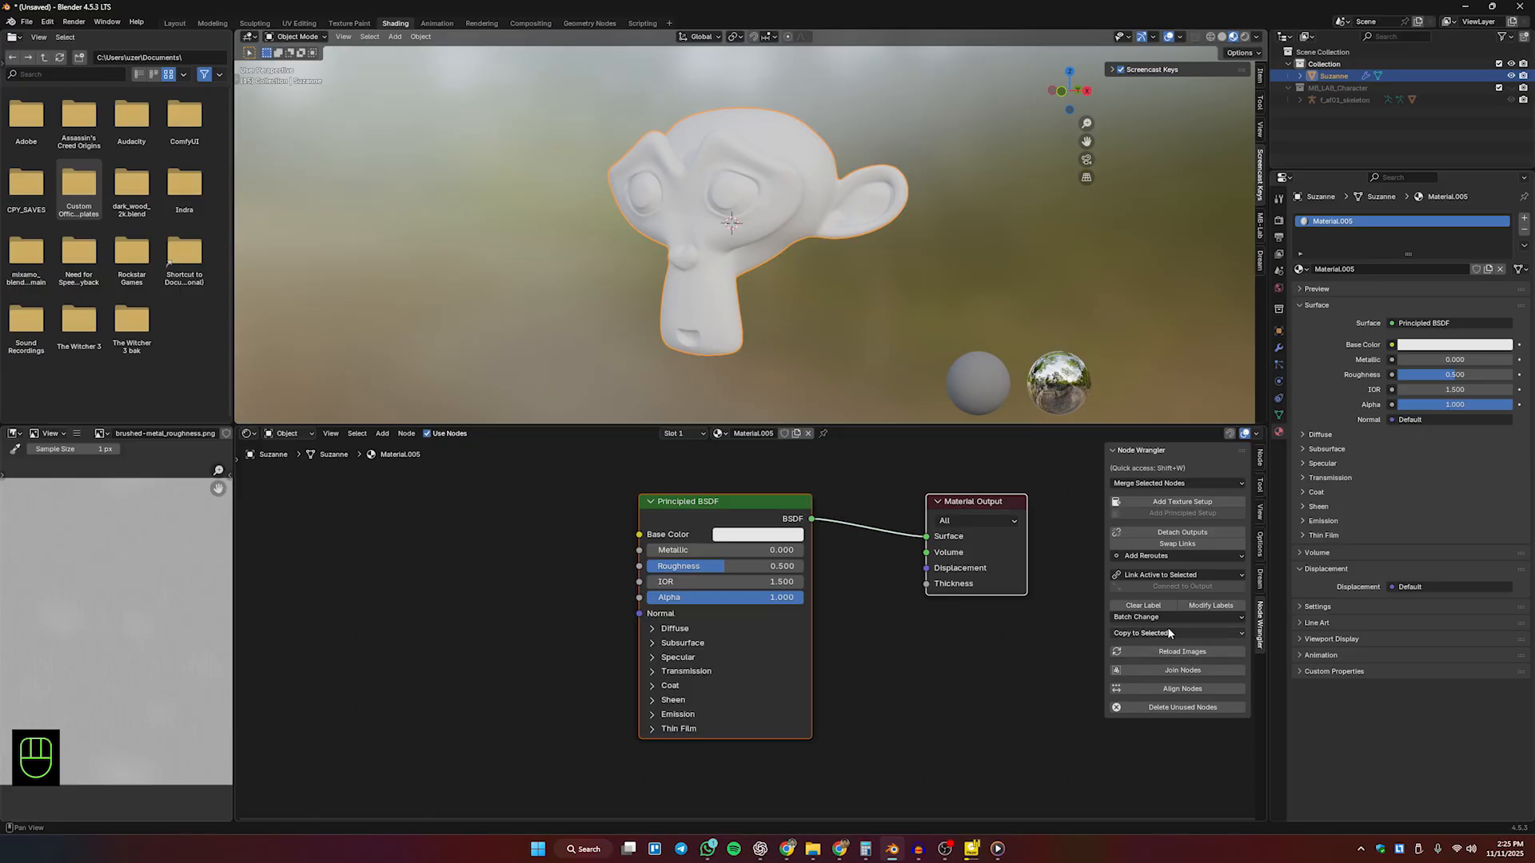
key(n)
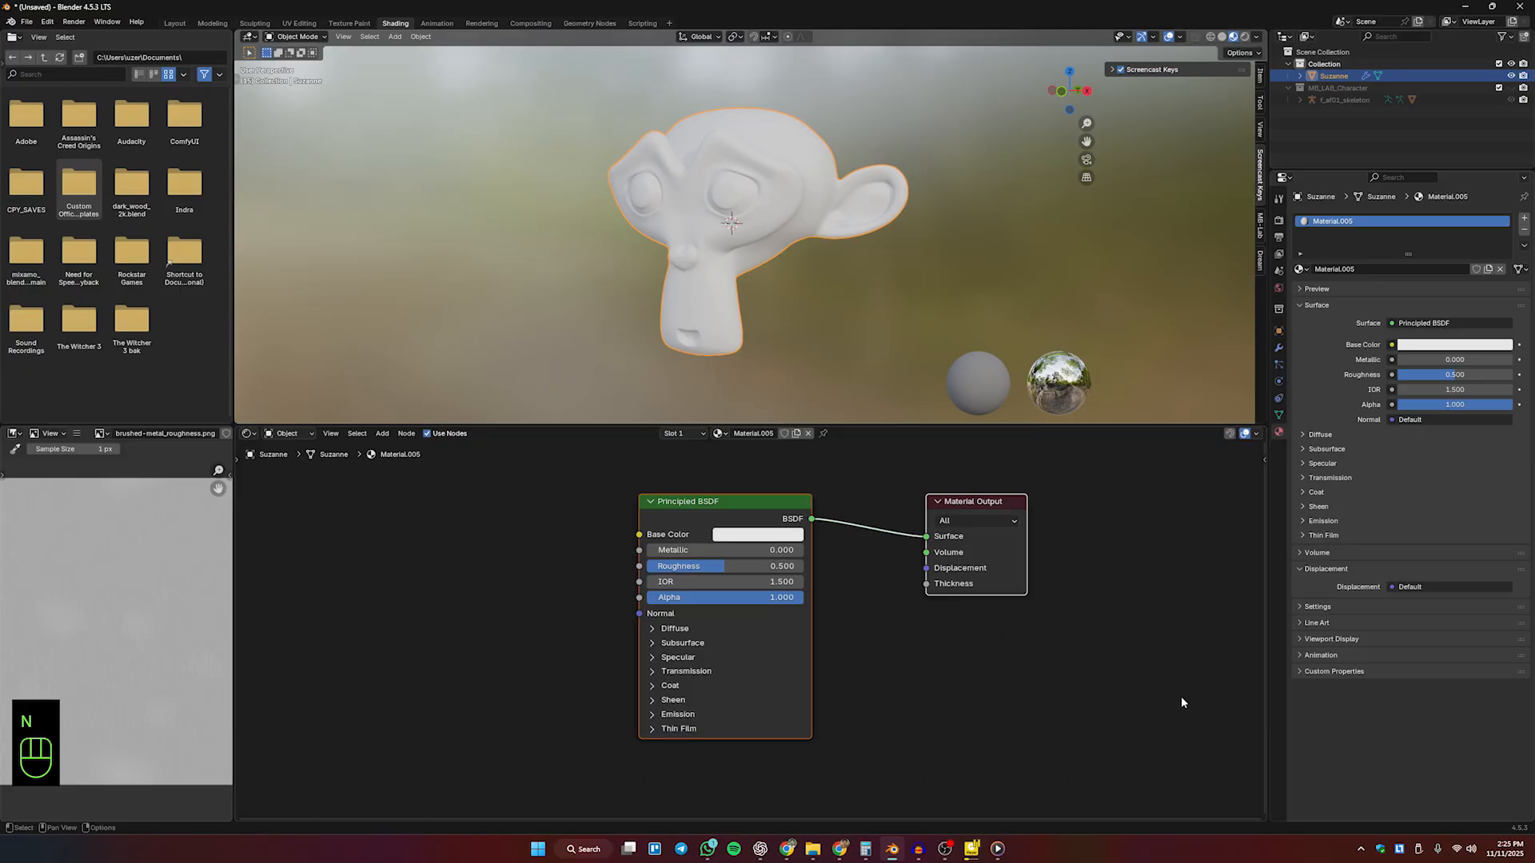
middle_drag(893, 673, 962, 675)
scroll(940, 687, down, 2)
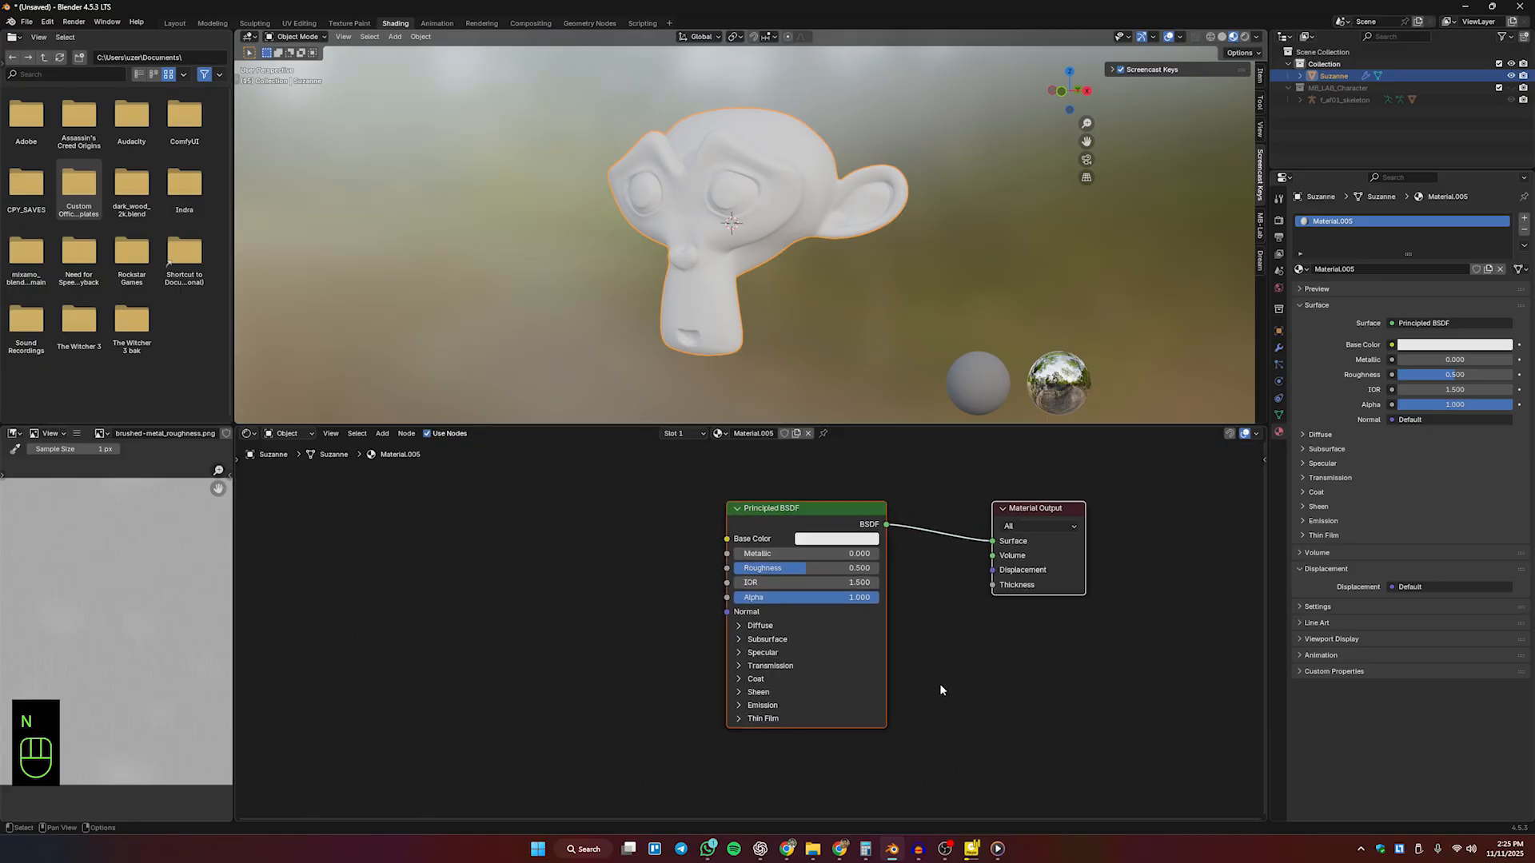
click(943, 686)
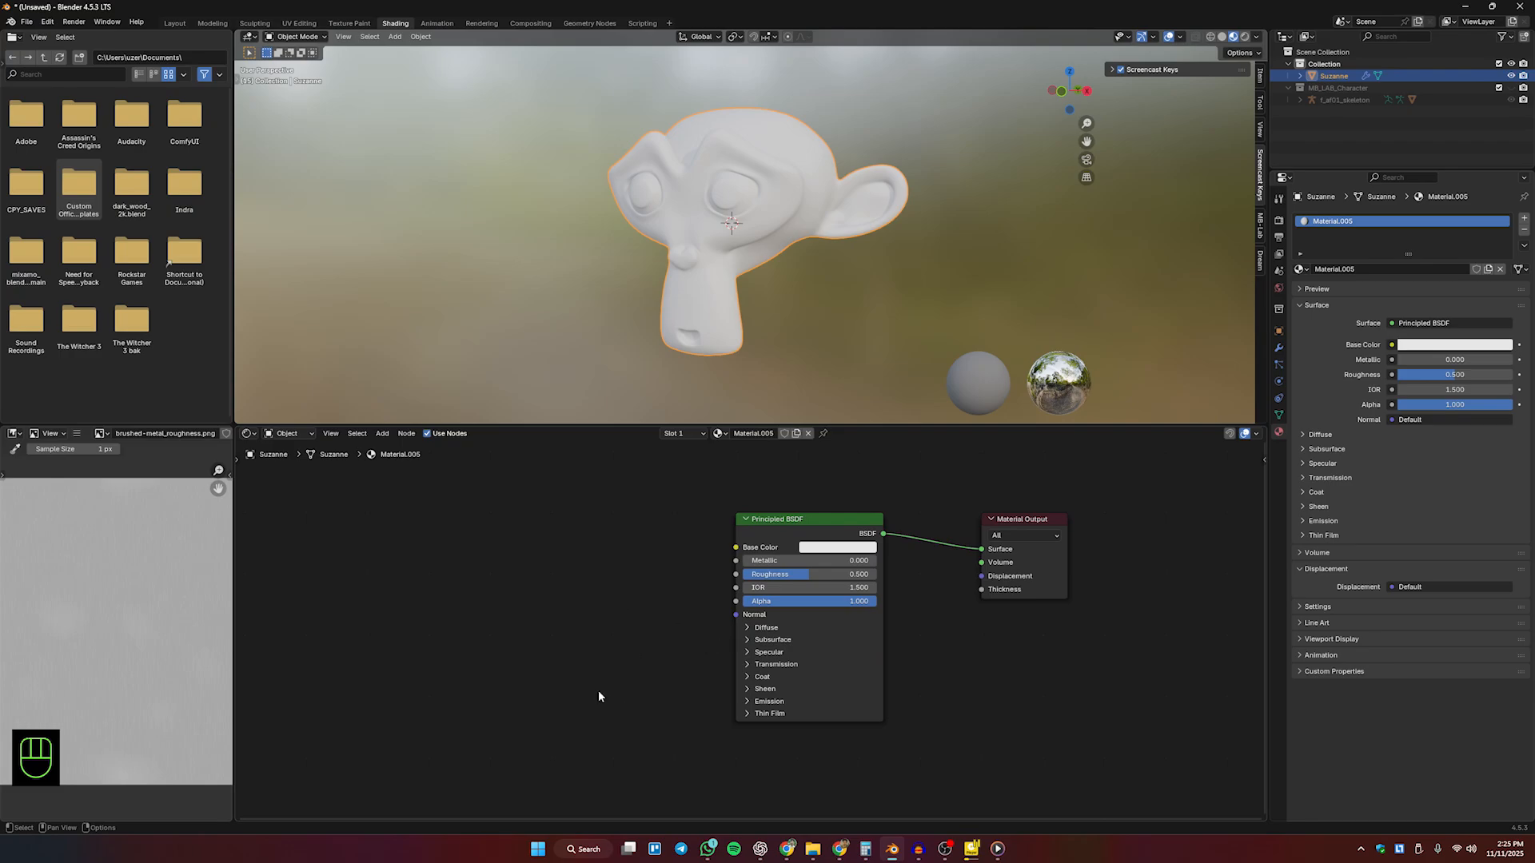
scroll(620, 631, up, 1)
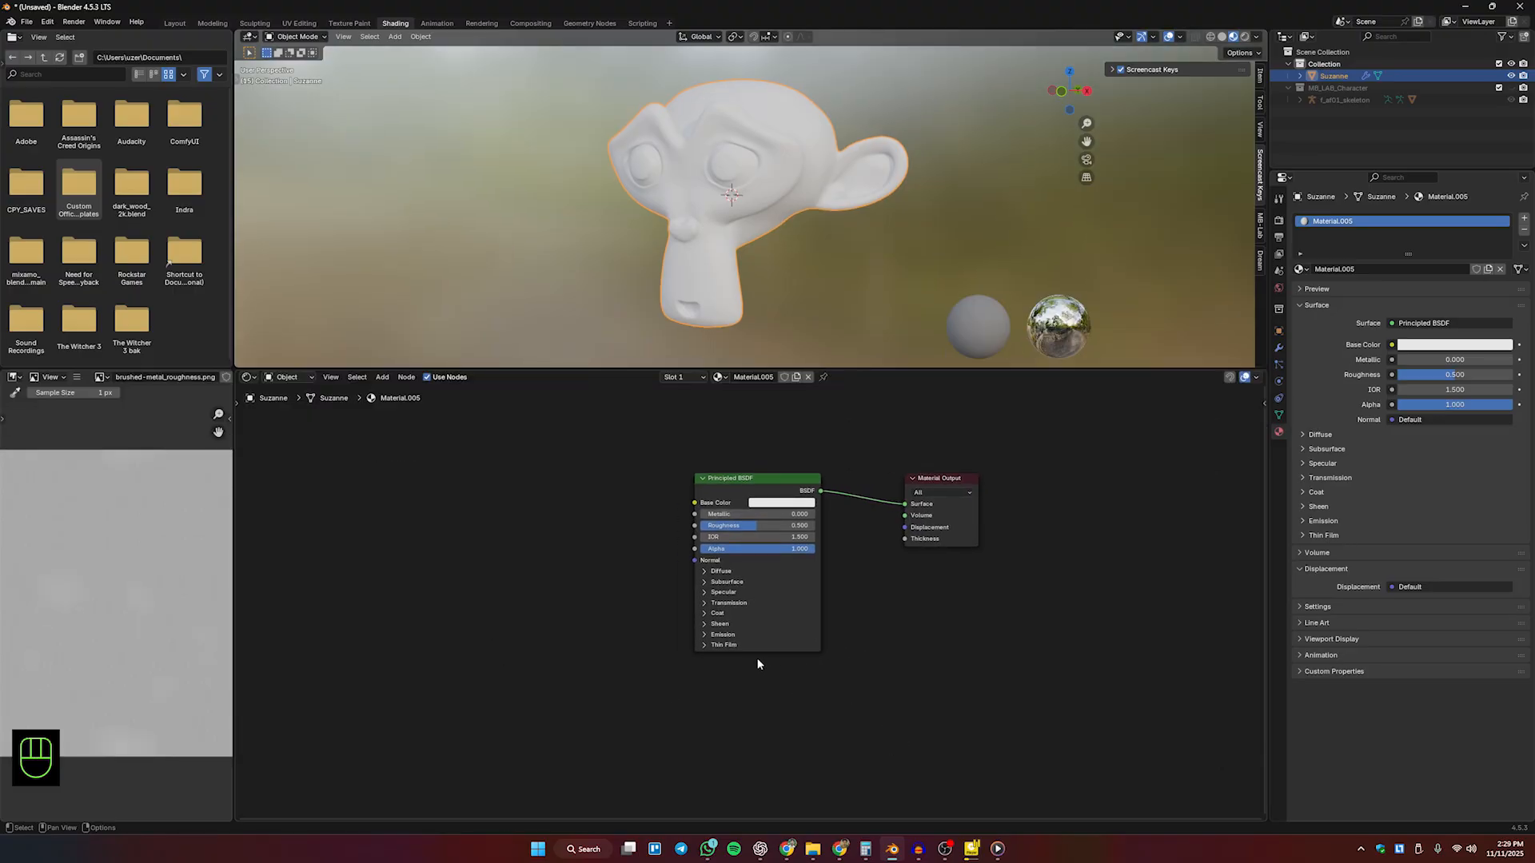
Step: Add a Principled Texture Setup to the Principled BSDF from all MetalGalvanizedSteelWorn001 maps except the sphere preview image
click(762, 478)
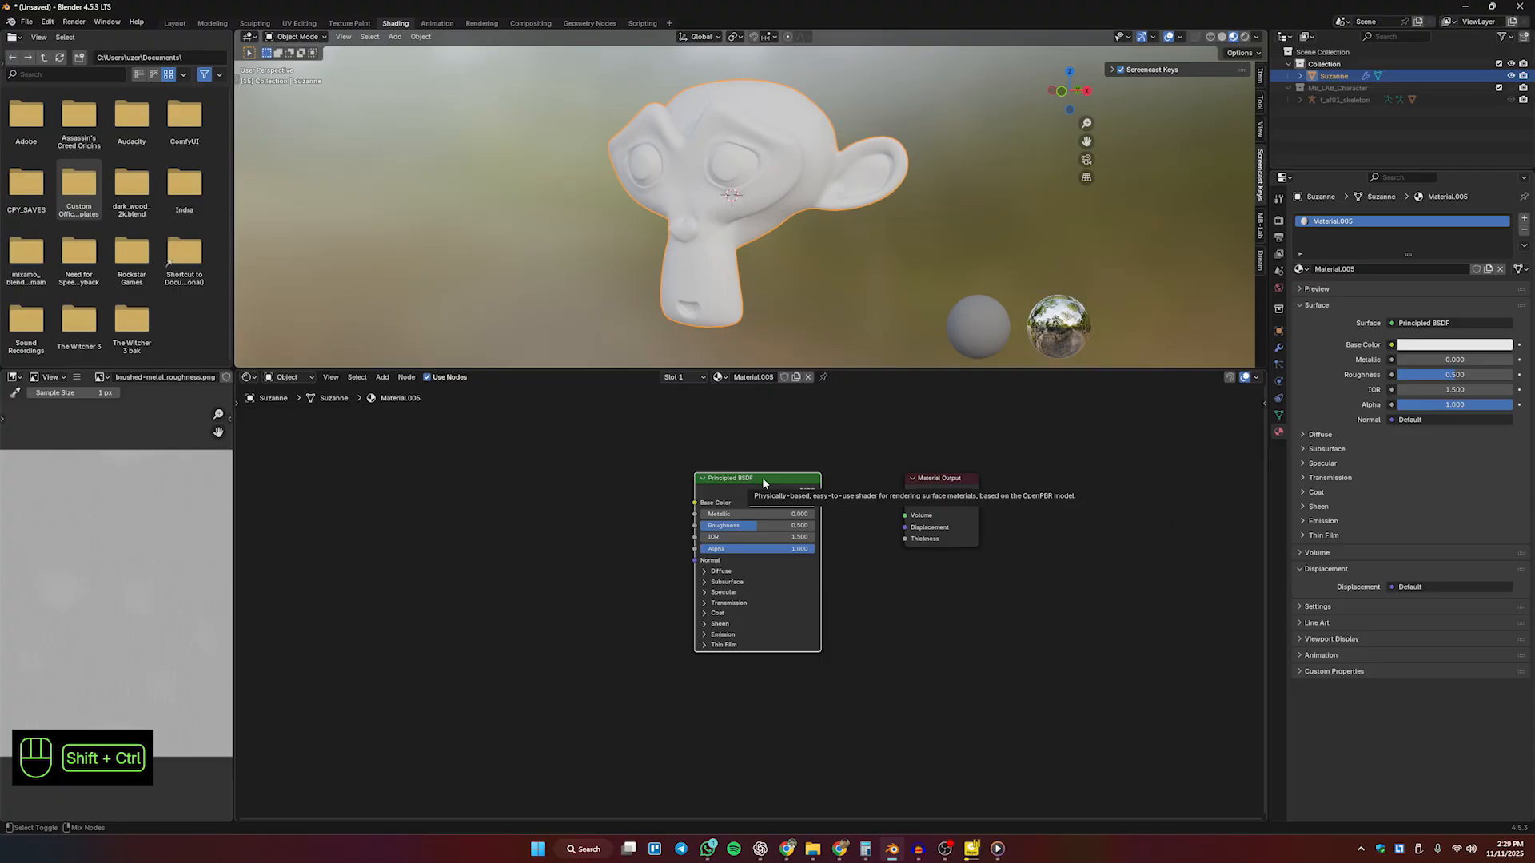
key(ctrl+shift+t)
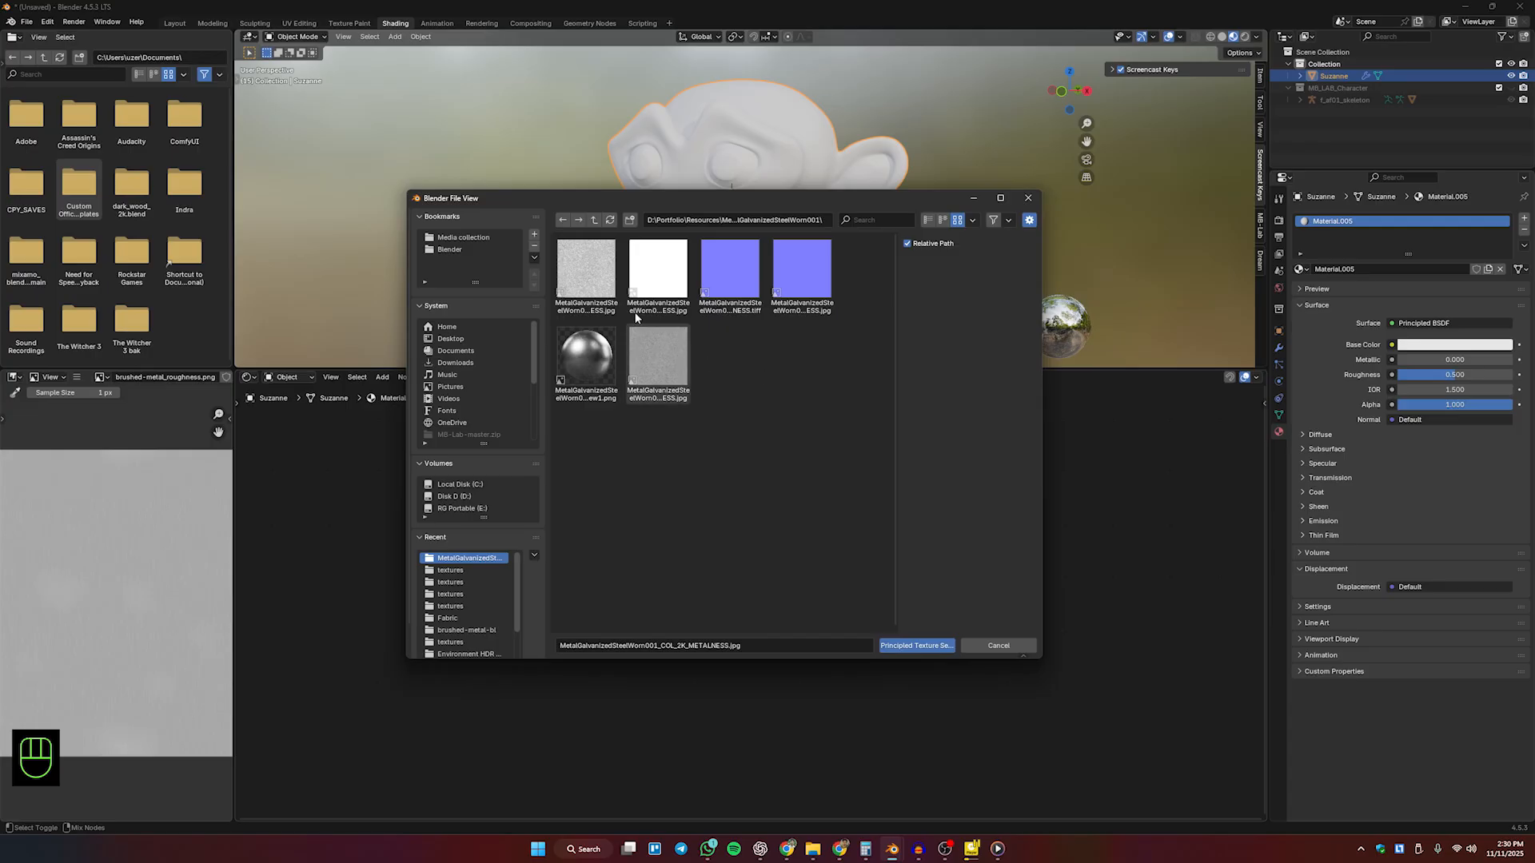
click(594, 289)
shift+click(646, 354)
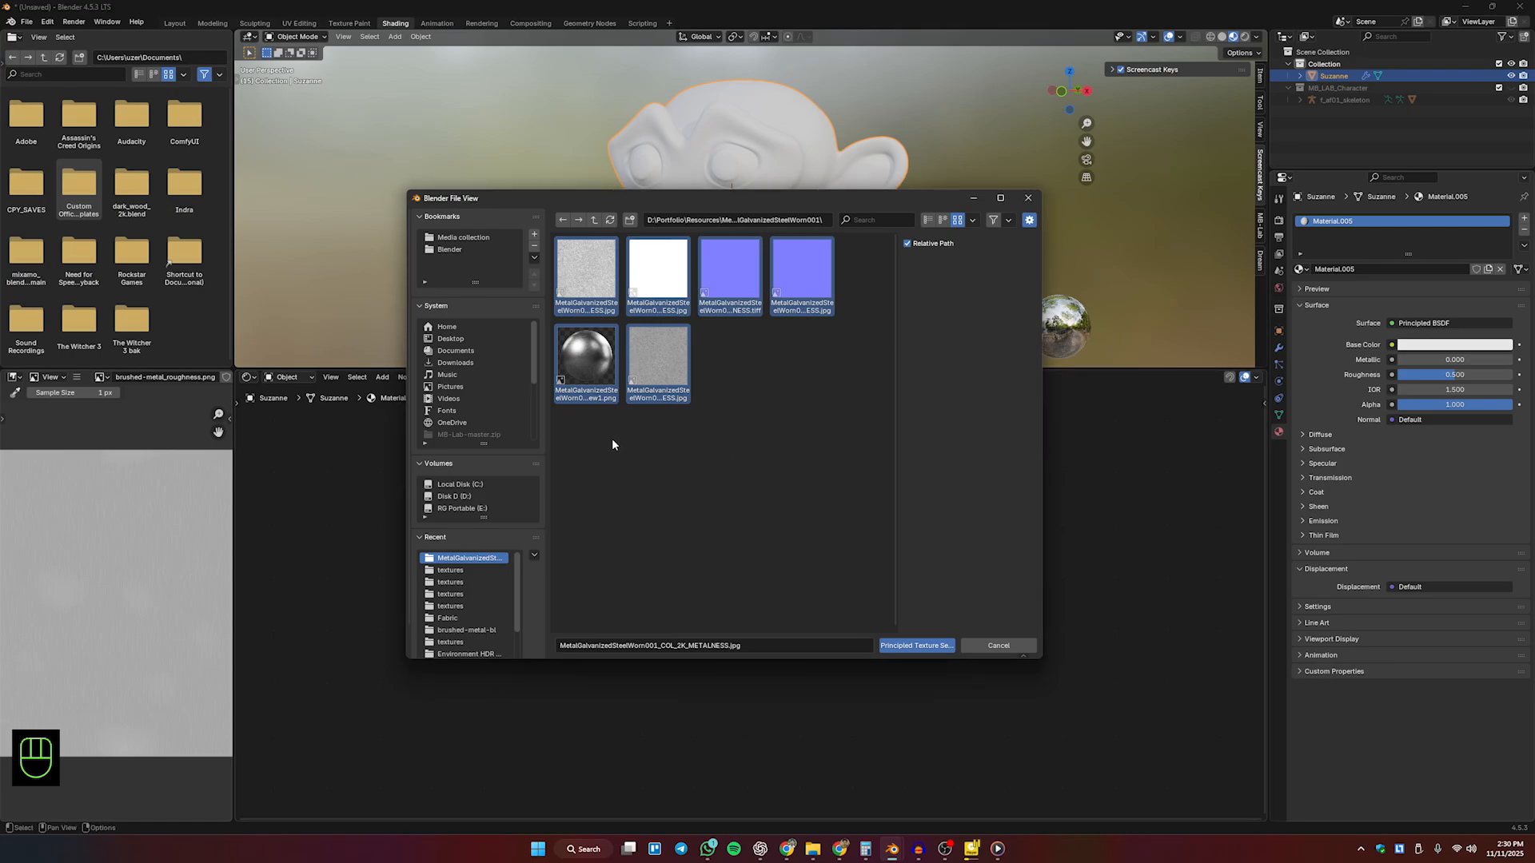
ctrl+click(584, 382)
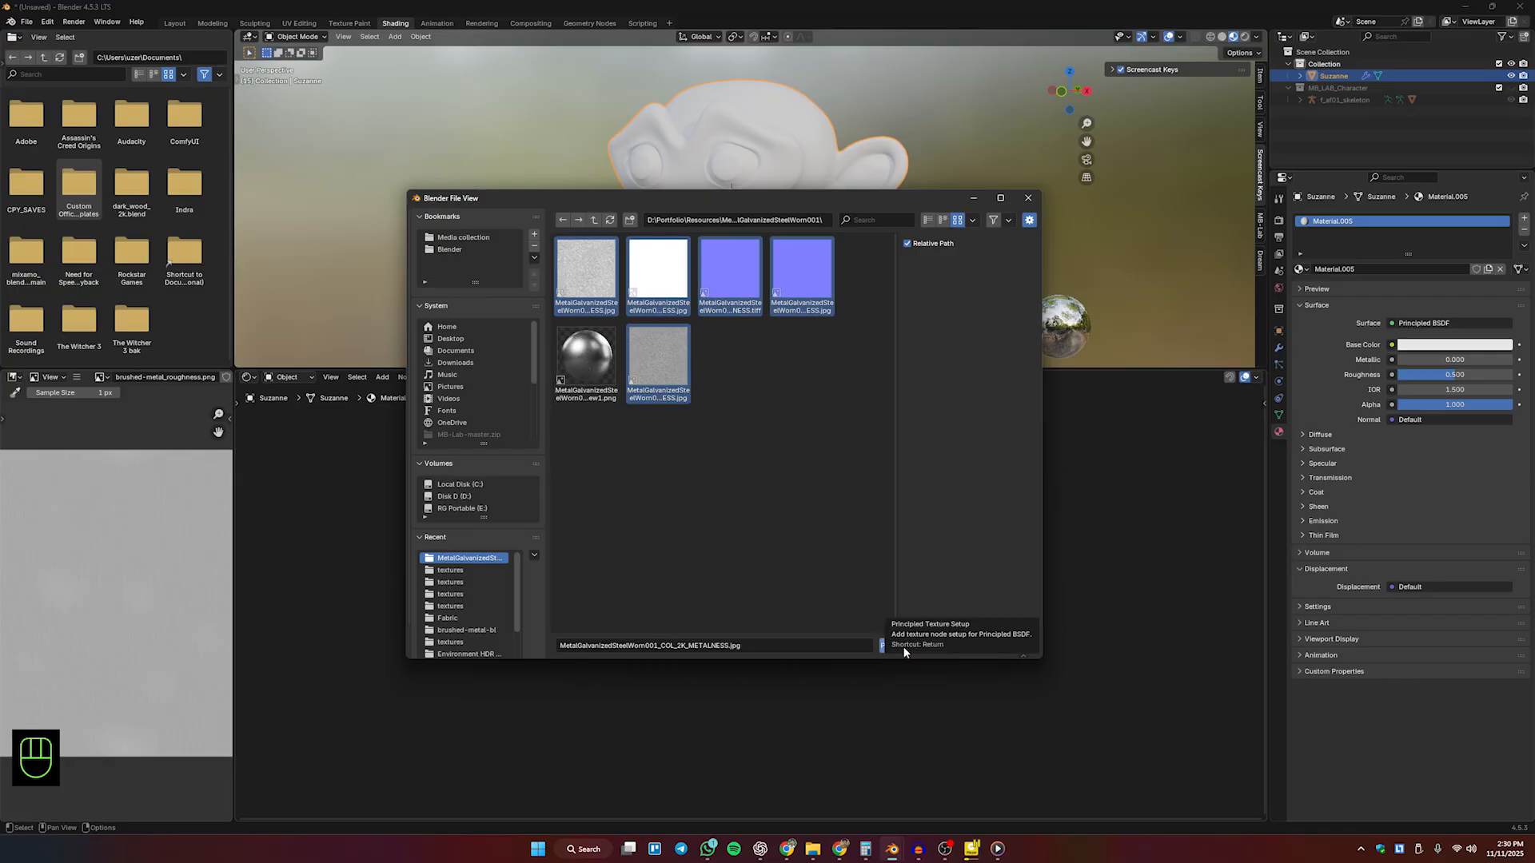
click(905, 645)
click(666, 557)
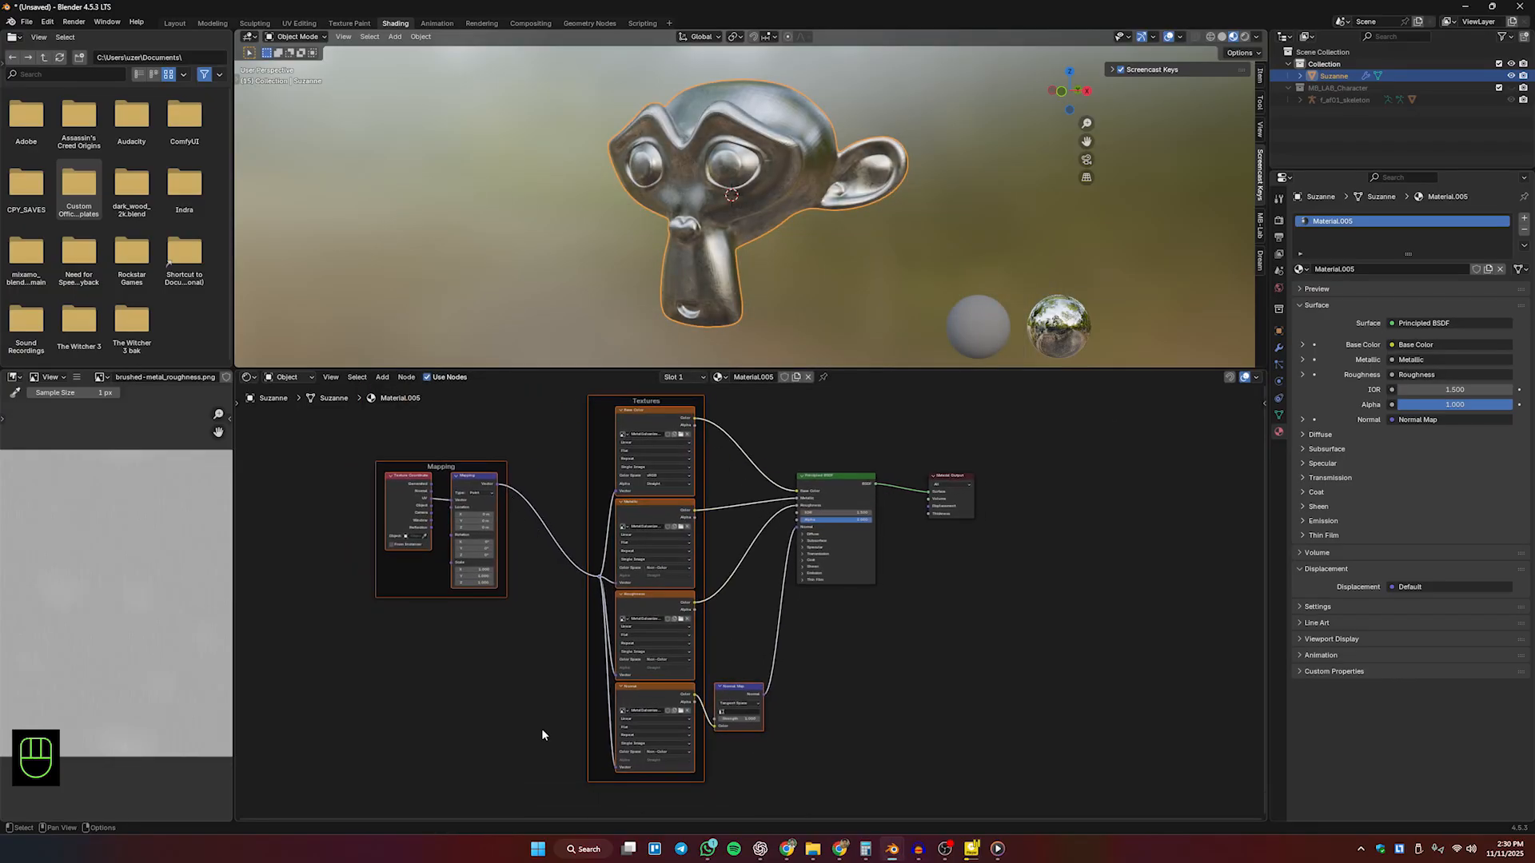
Step: Examine the mapping, texture and Normal Map nodes and how they connect to the Principled BSDF
middle_drag(745, 682, 734, 690)
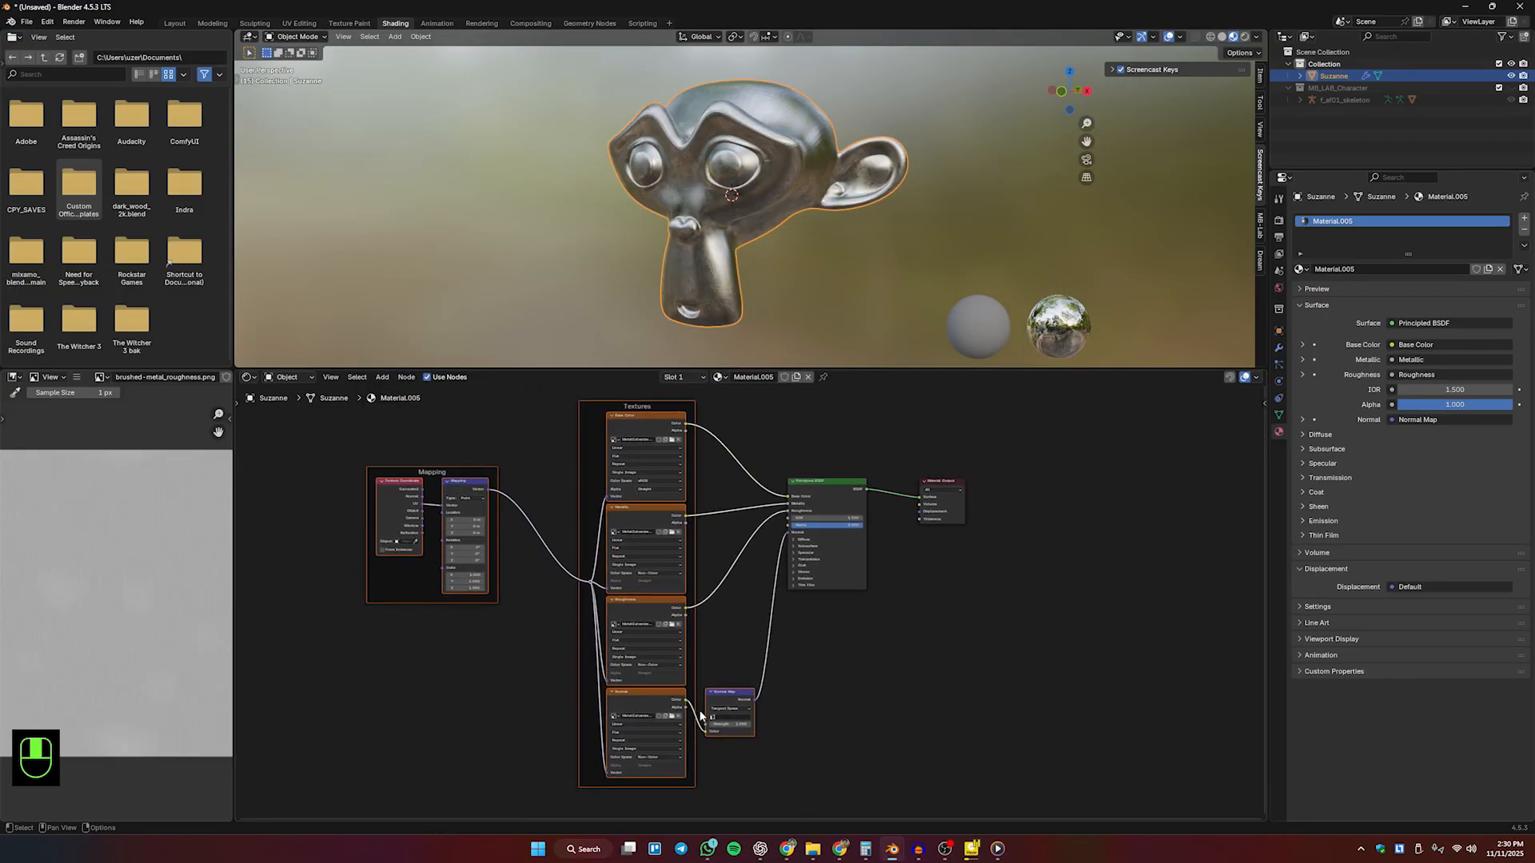
click(843, 485)
middle_drag(698, 208, 656, 203)
scroll(641, 545, down, 2)
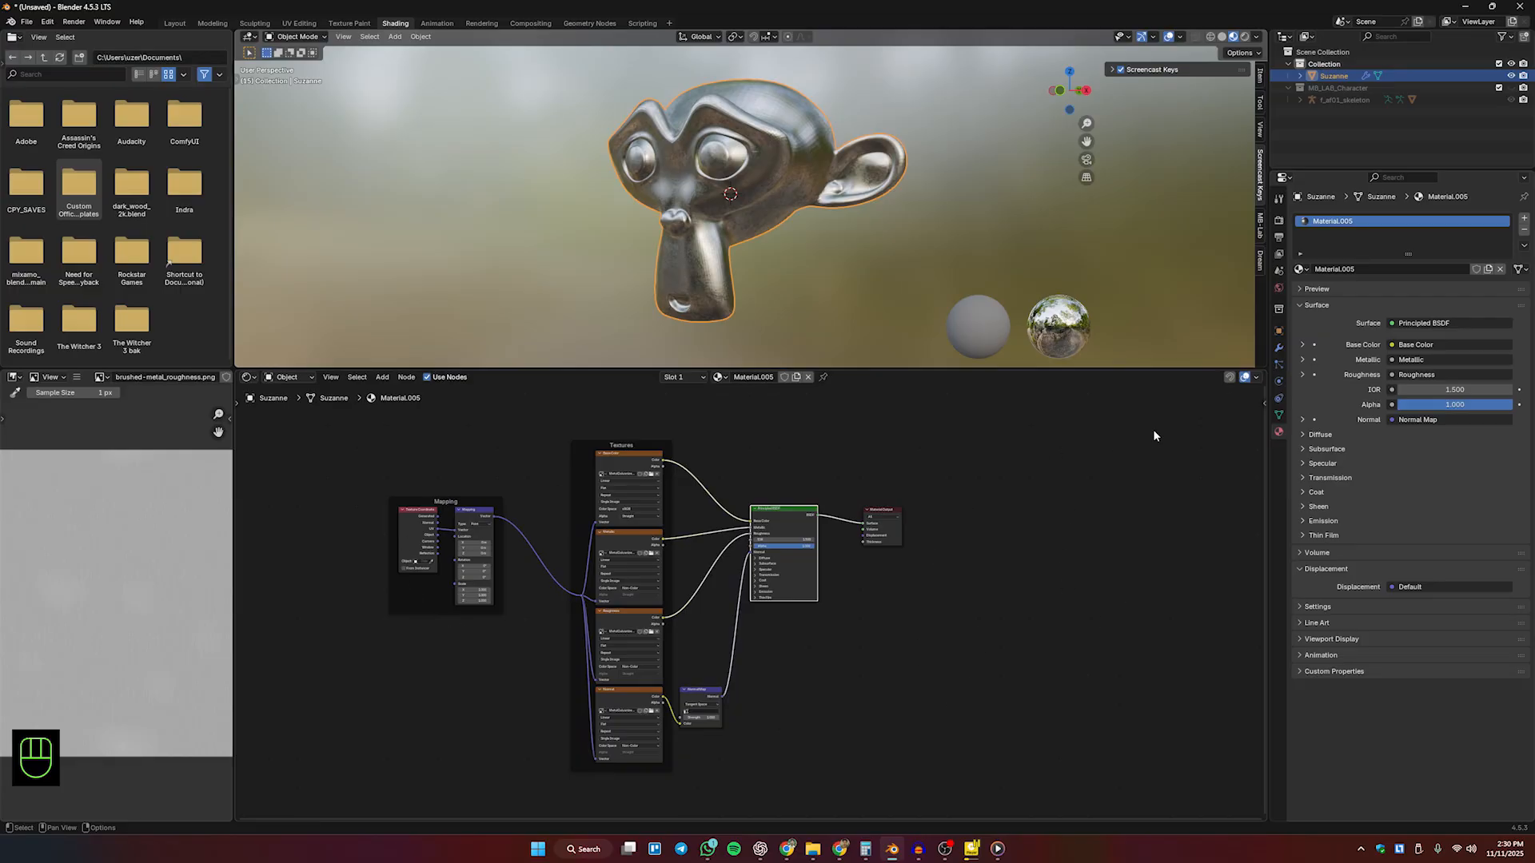
middle_drag(1059, 641, 1065, 640)
middle_drag(1066, 640, 1059, 631)
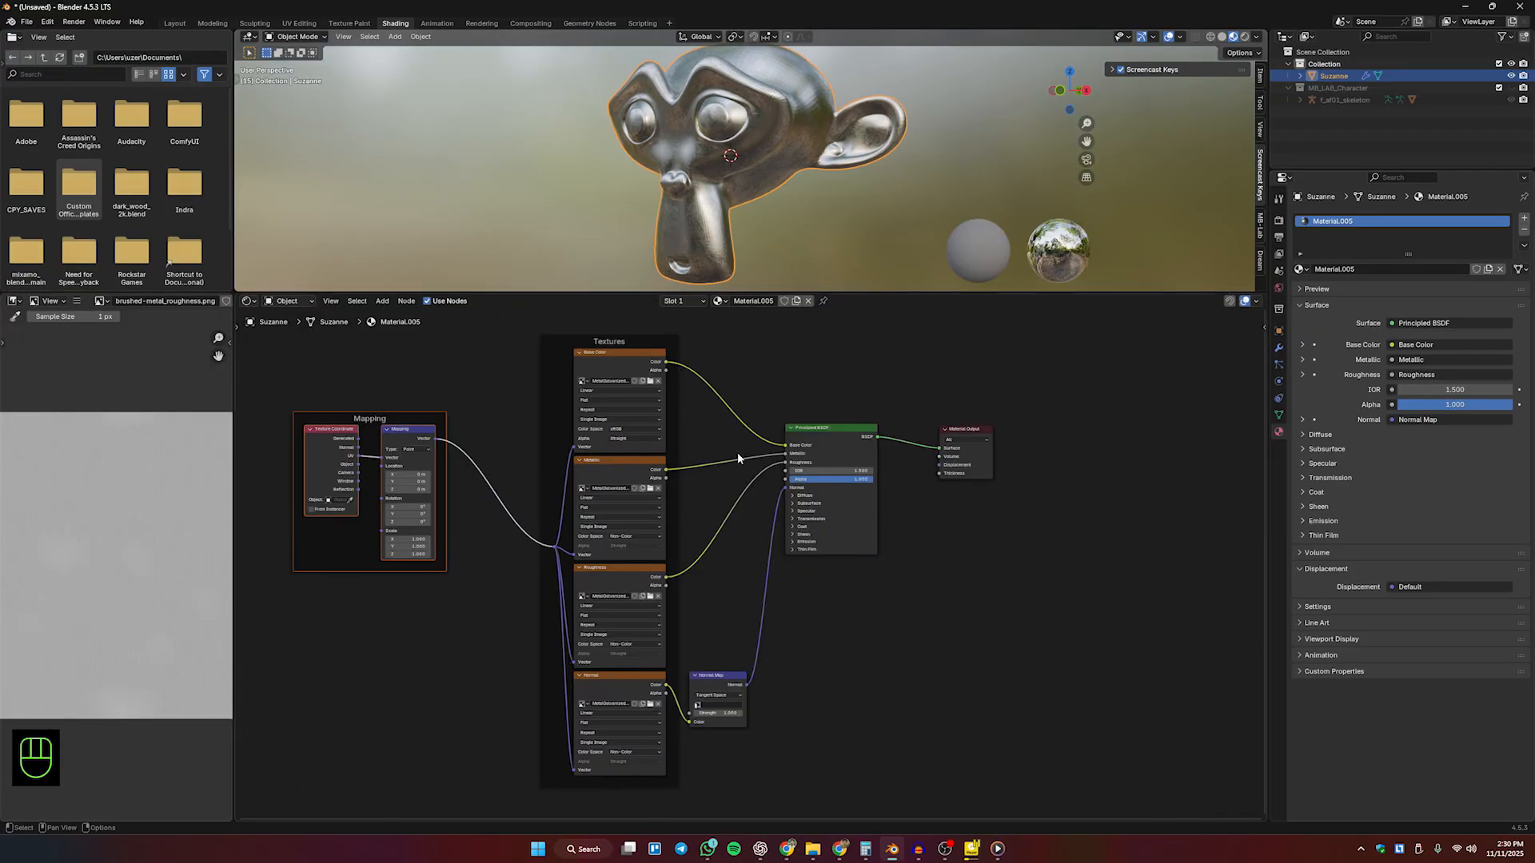
mouse_move(737, 453)
middle_down()
mouse_move(766, 426)
mouse_move(736, 441)
middle_up()
scroll(642, 491, up, 1)
scroll(643, 492, up, 2)
scroll(632, 489, down, 2)
middle_drag(590, 470, 569, 472)
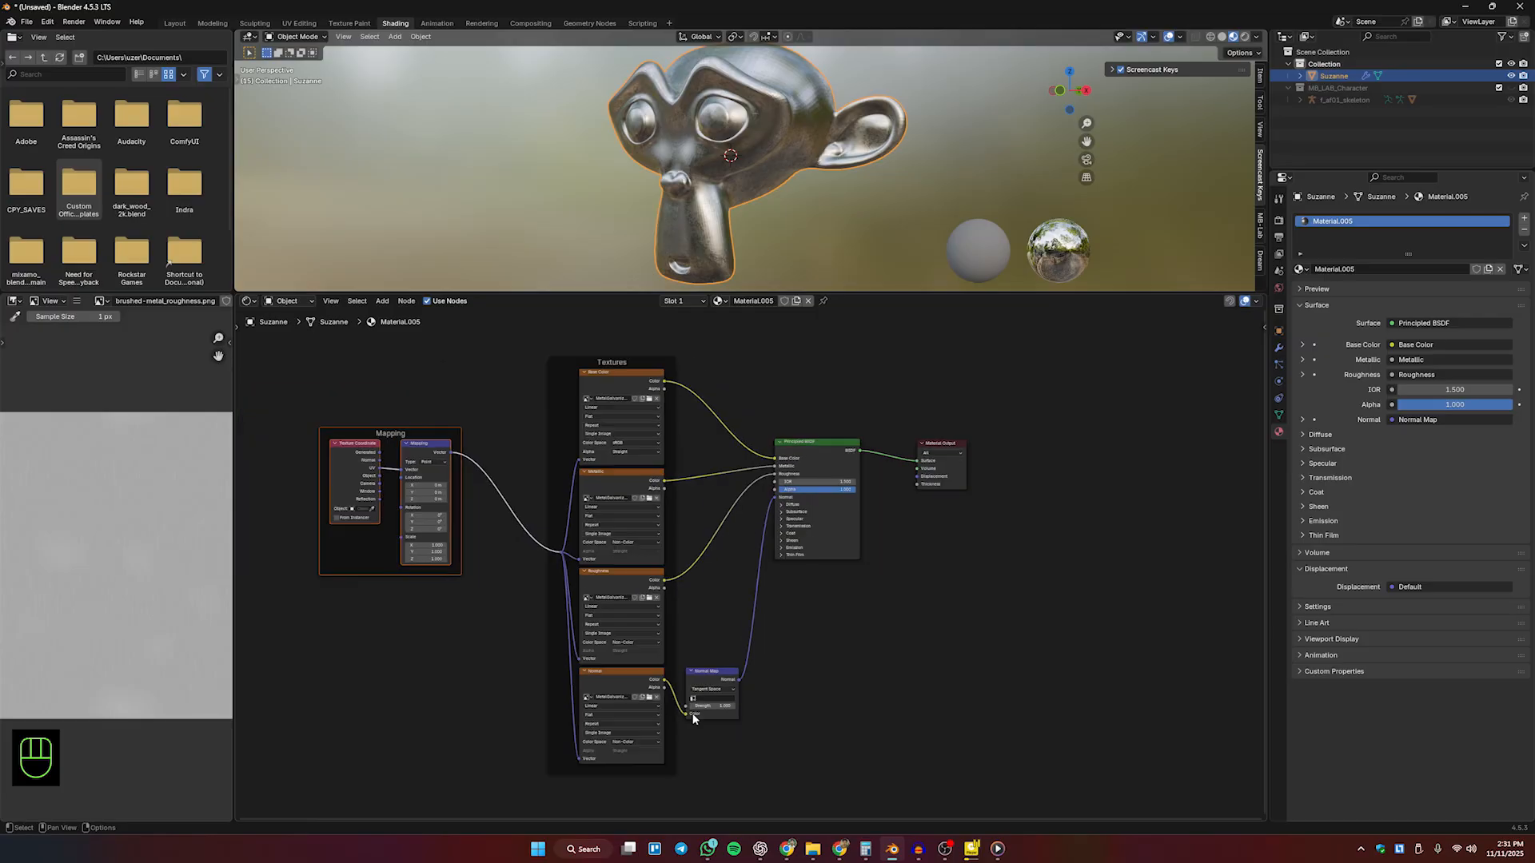
scroll(656, 710, down, 1)
middle_drag(611, 615, 626, 613)
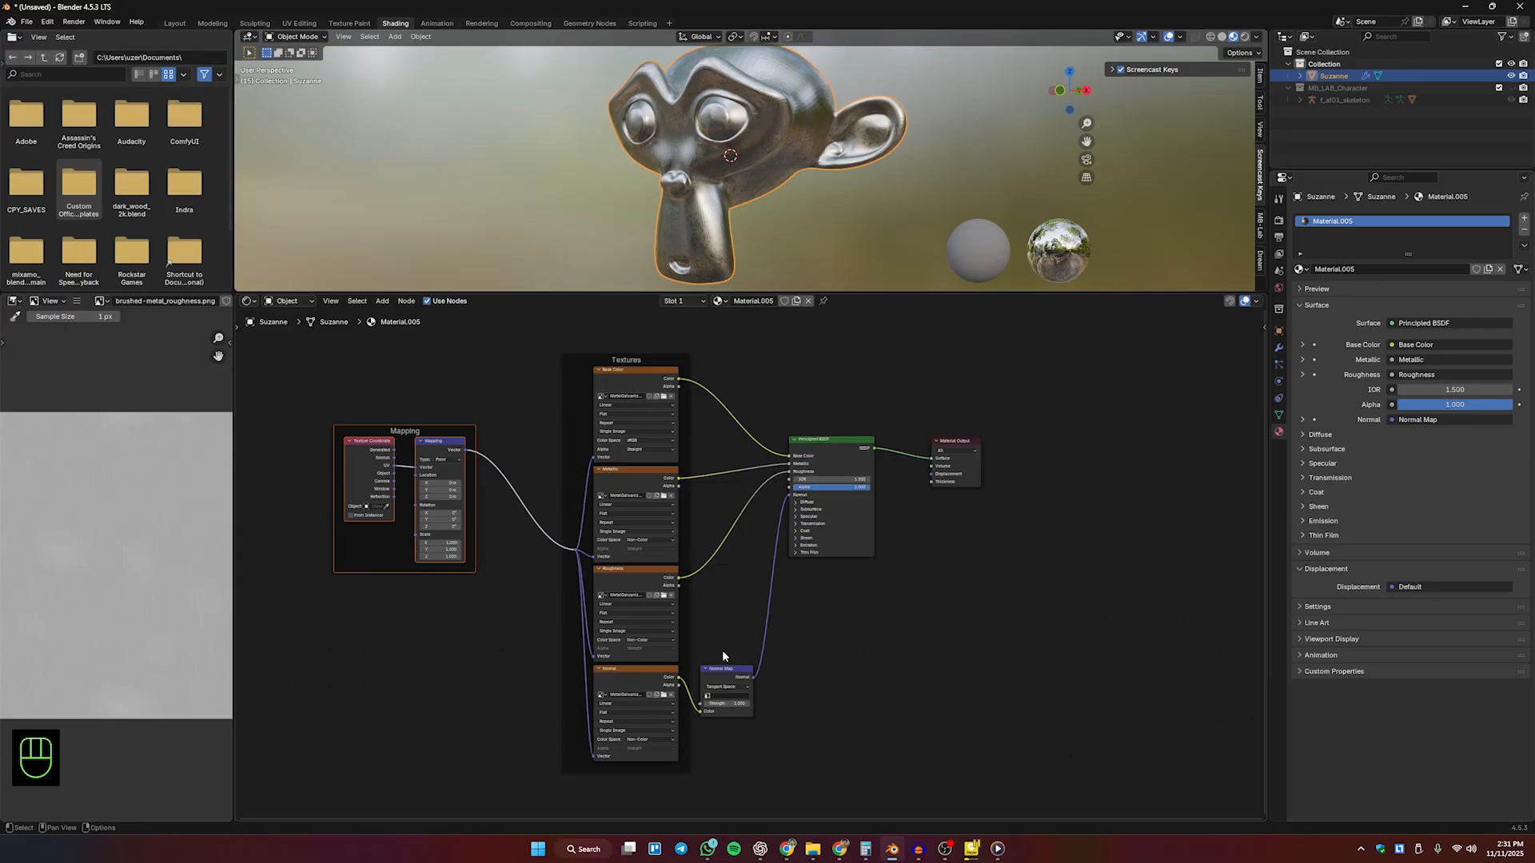
scroll(790, 589, down, 1)
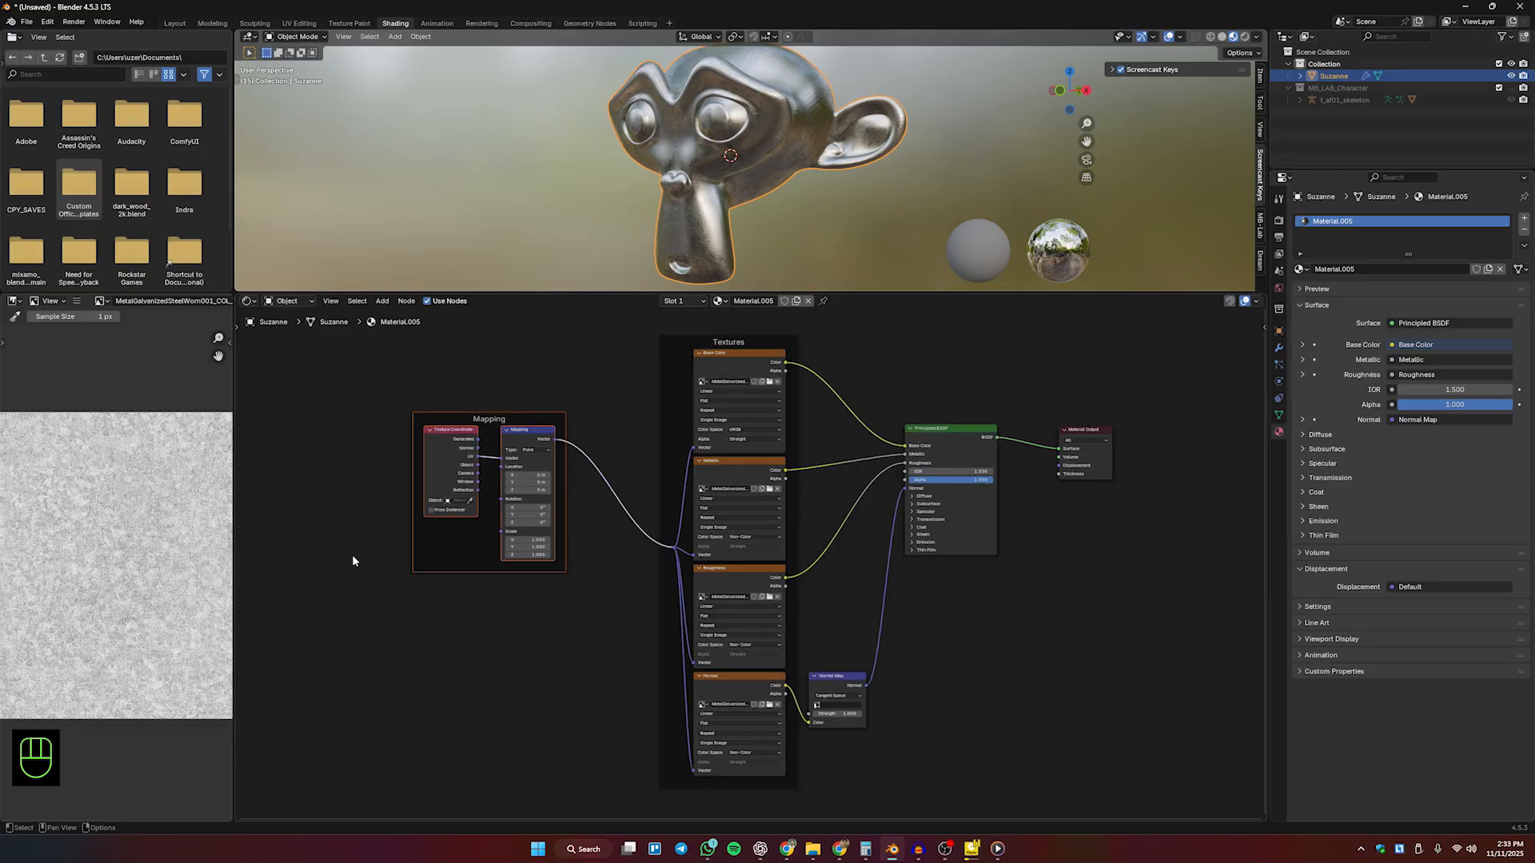
Step: Delete the Mapping frame with its nodes and the Textures frame with its reroutes, keeping the image texture nodes
click(332, 434)
drag(346, 369, 679, 678)
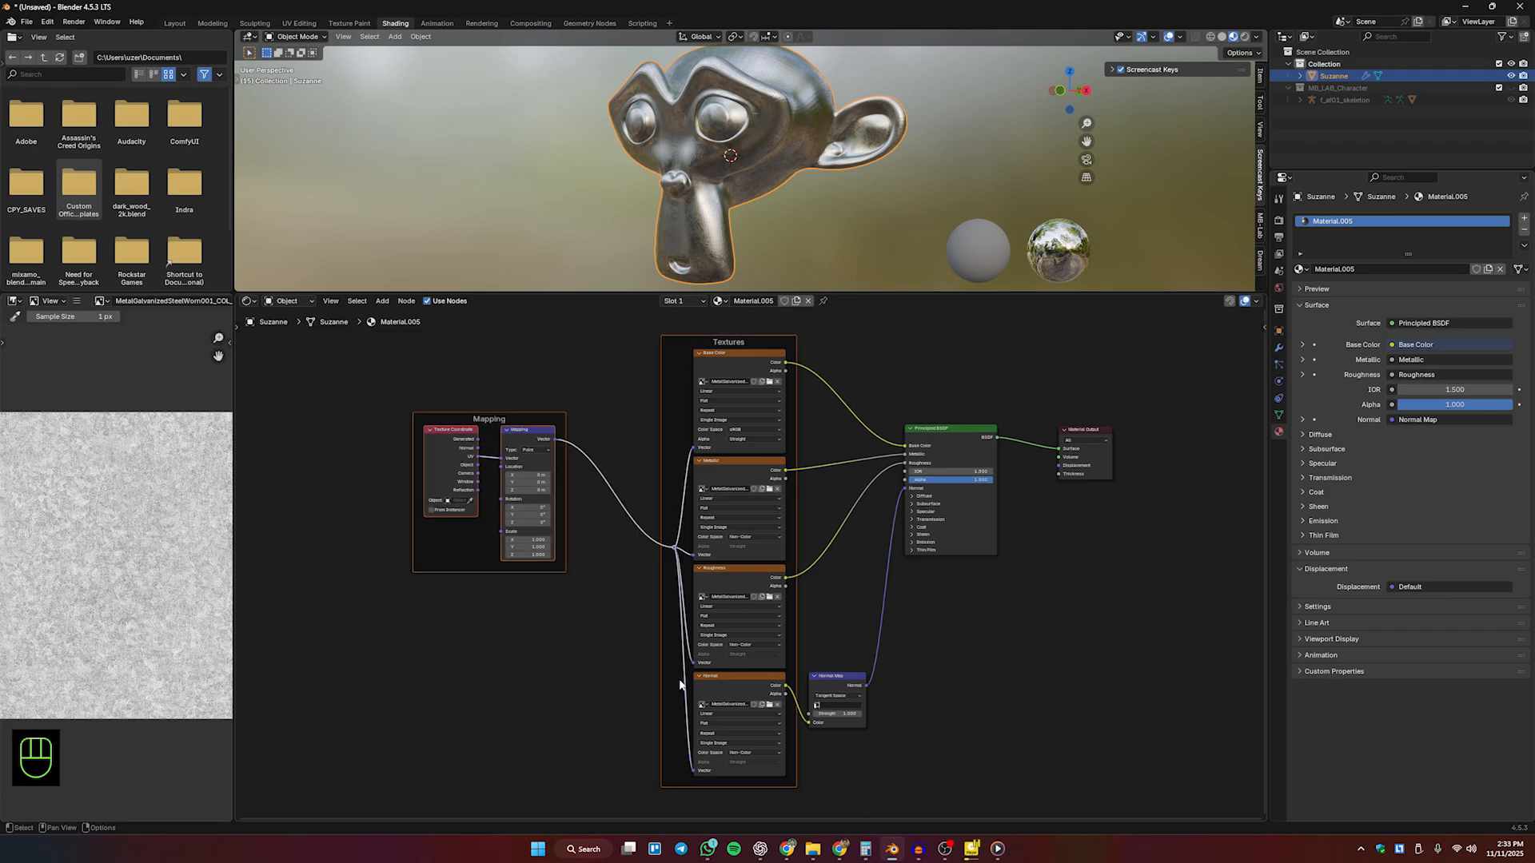
key(Delete)
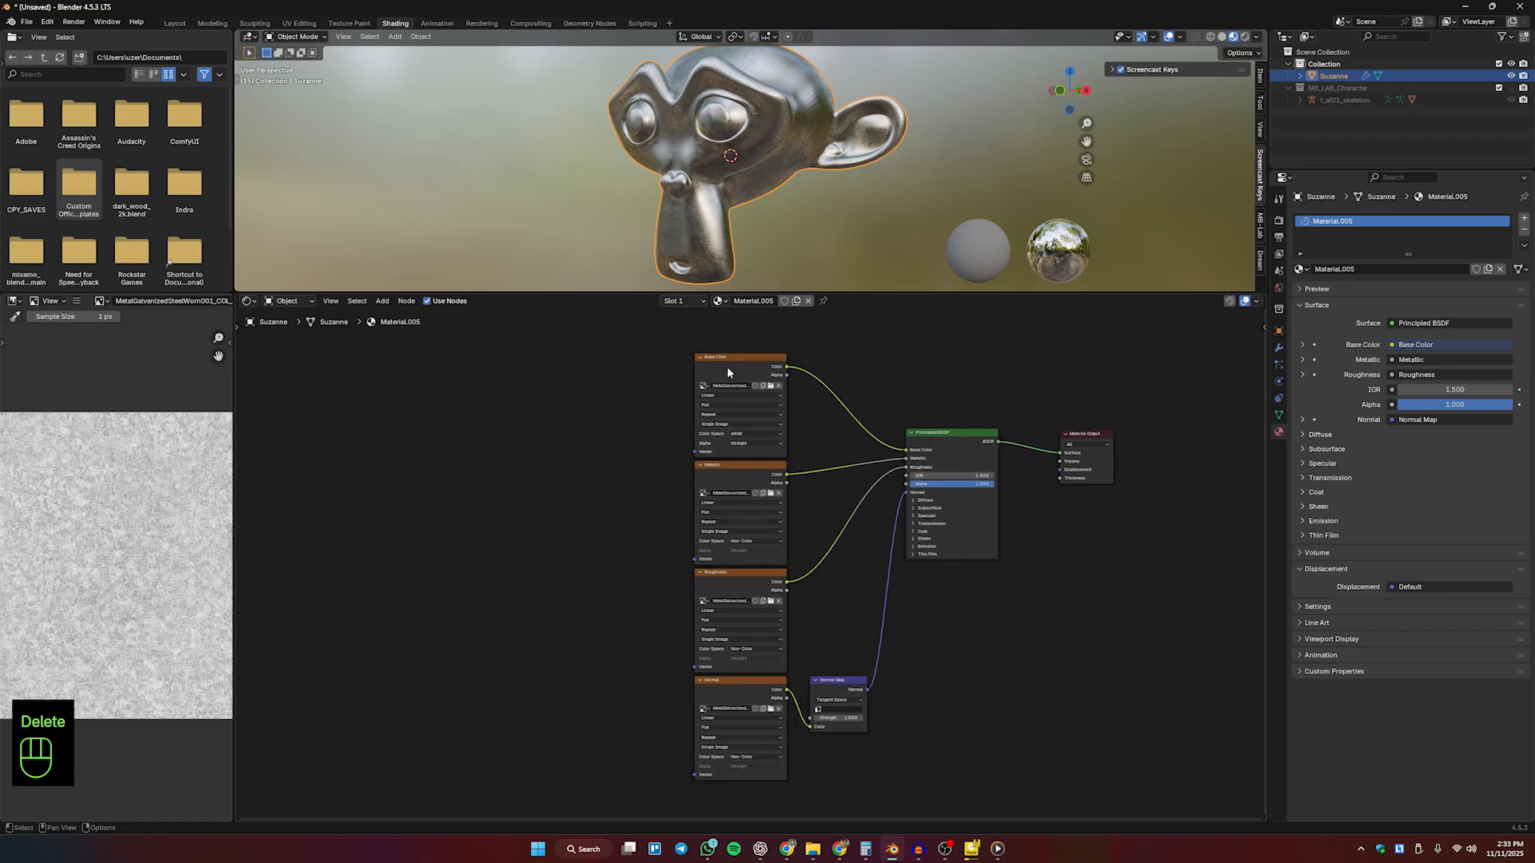
Step: Add Texture Coordinate and Mapping nodes to the Base Color texture with Node Wrangler and shift them slightly closer to it
click(741, 361)
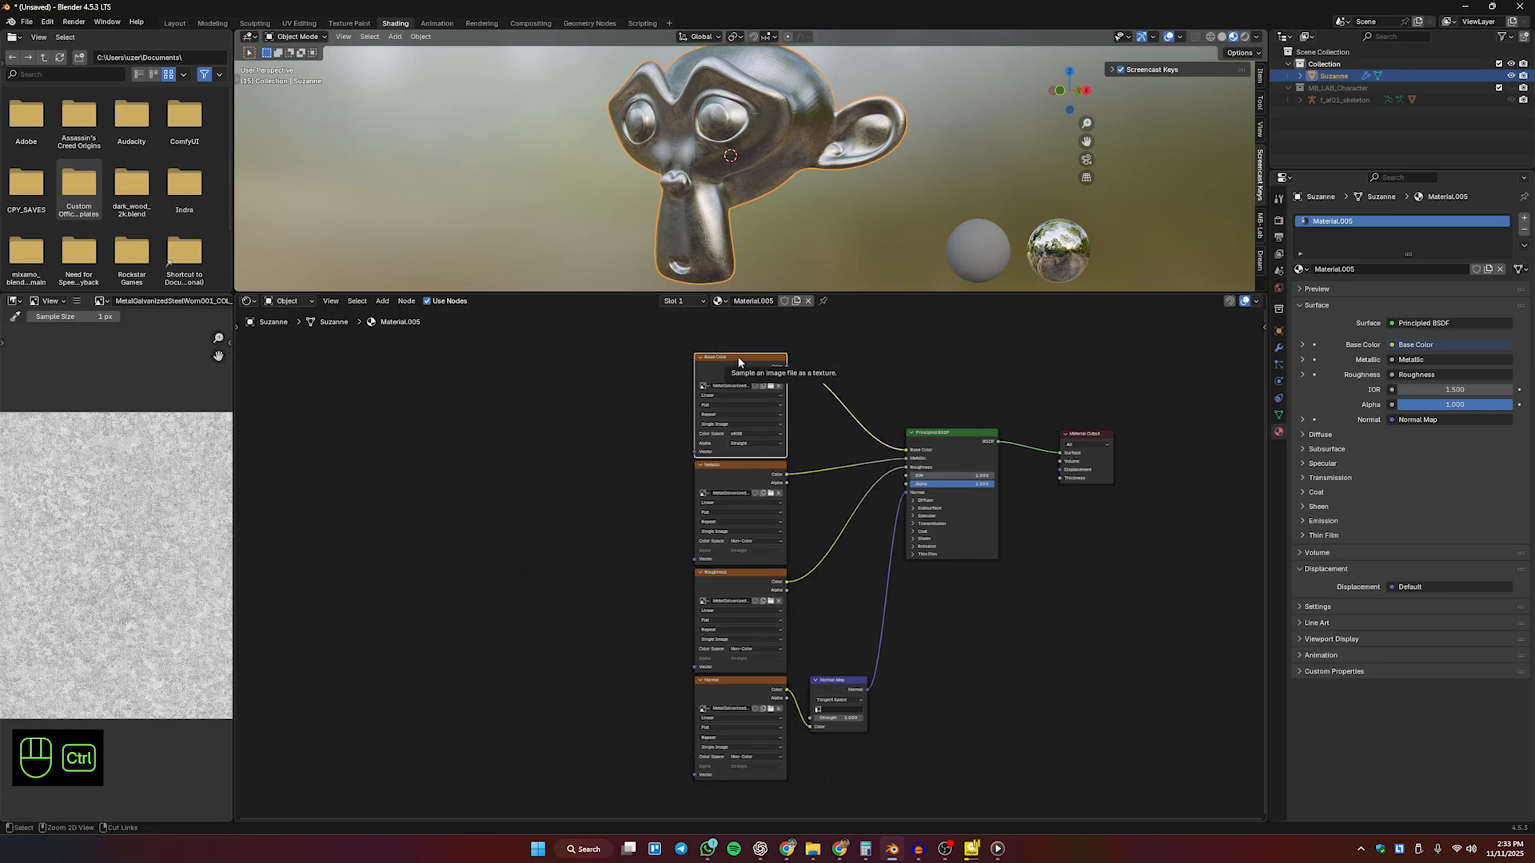
key(ctrl+t)
scroll(551, 334, up, 2)
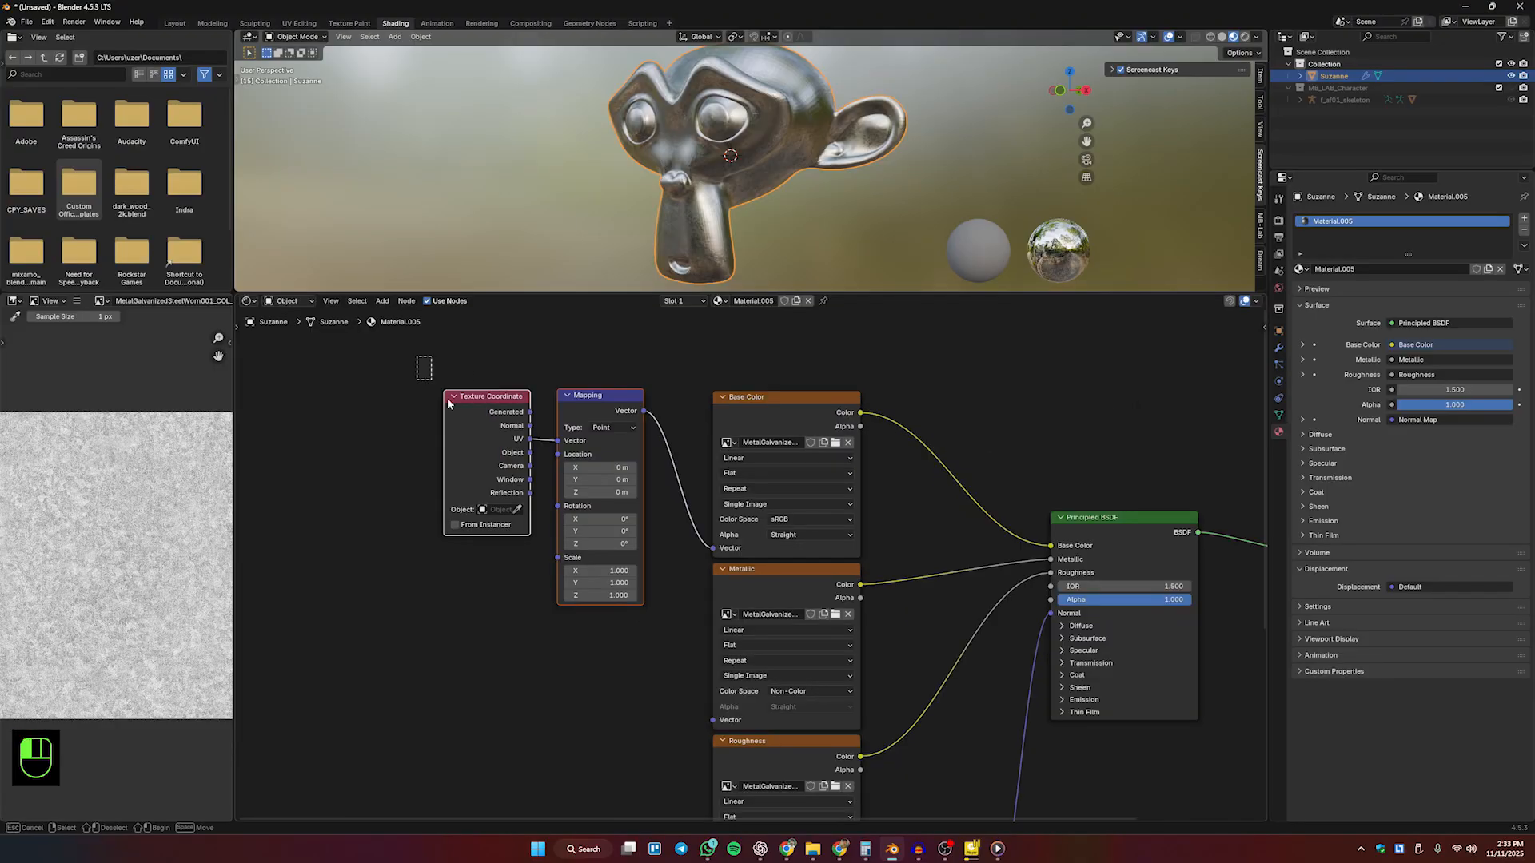
drag(599, 404, 609, 405)
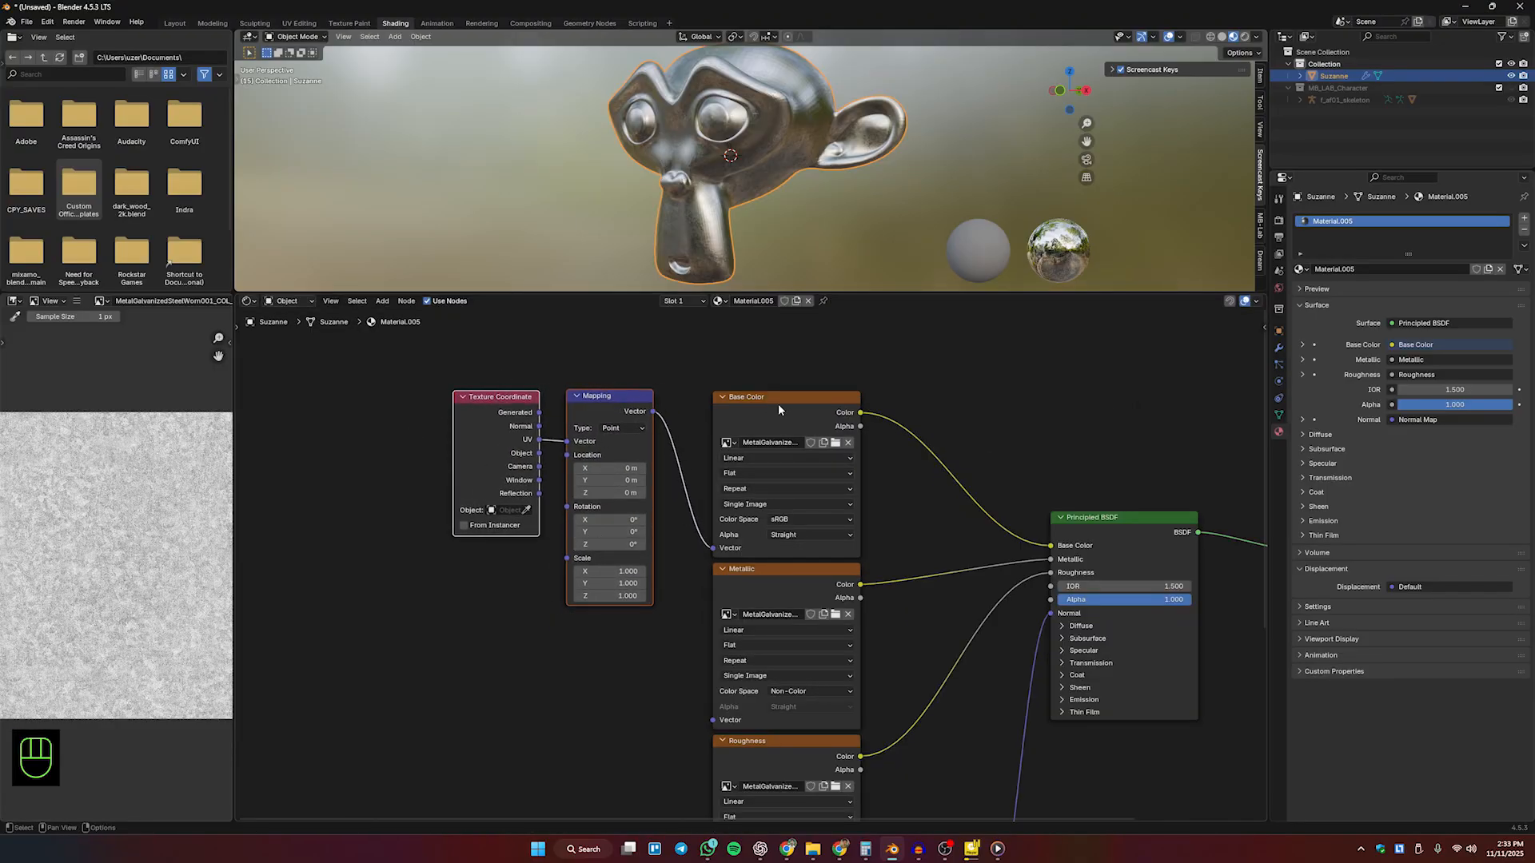
drag(777, 397, 777, 397)
Step: Try replacing the Base Color texture and its mapping nodes with a new texture setup on the Principled BSDF, and undo it
click(482, 356)
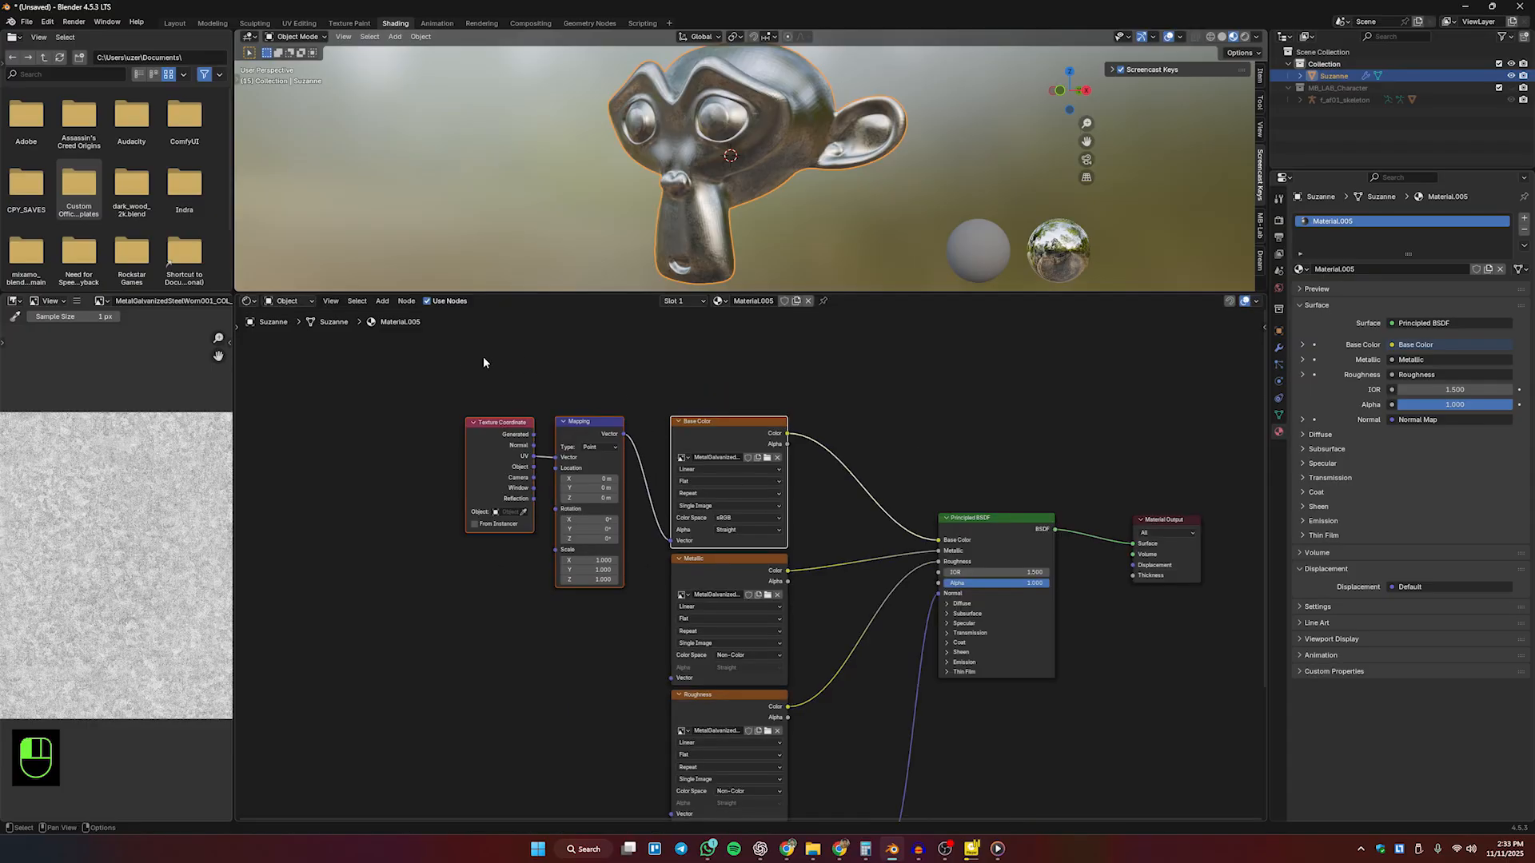
drag(436, 359, 849, 512)
key(Delete)
click(974, 519)
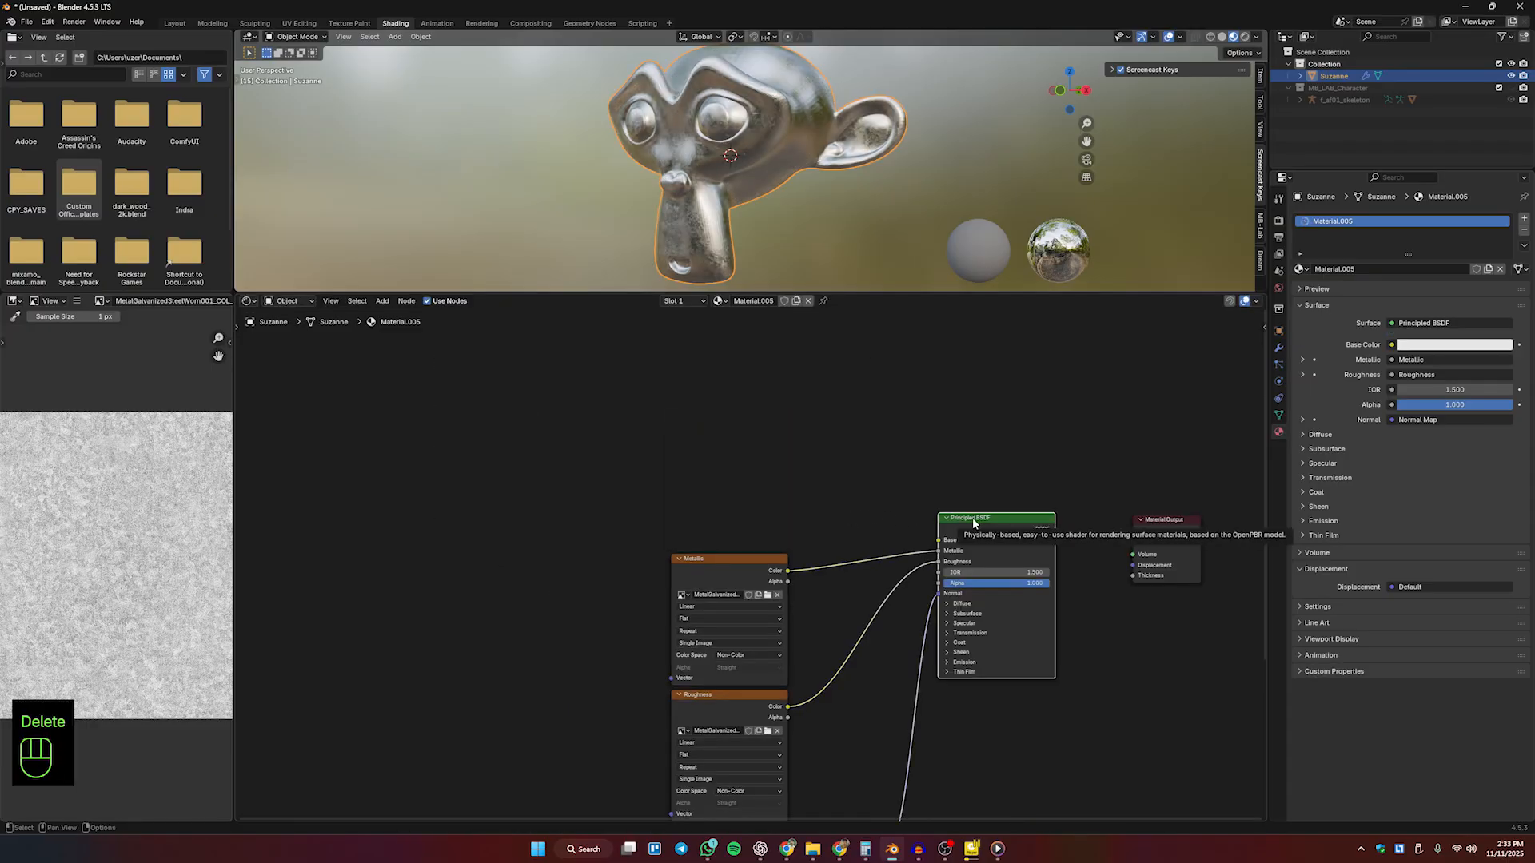
key(ctrl+z)
key(ctrl+z)
key(ctrl+z)
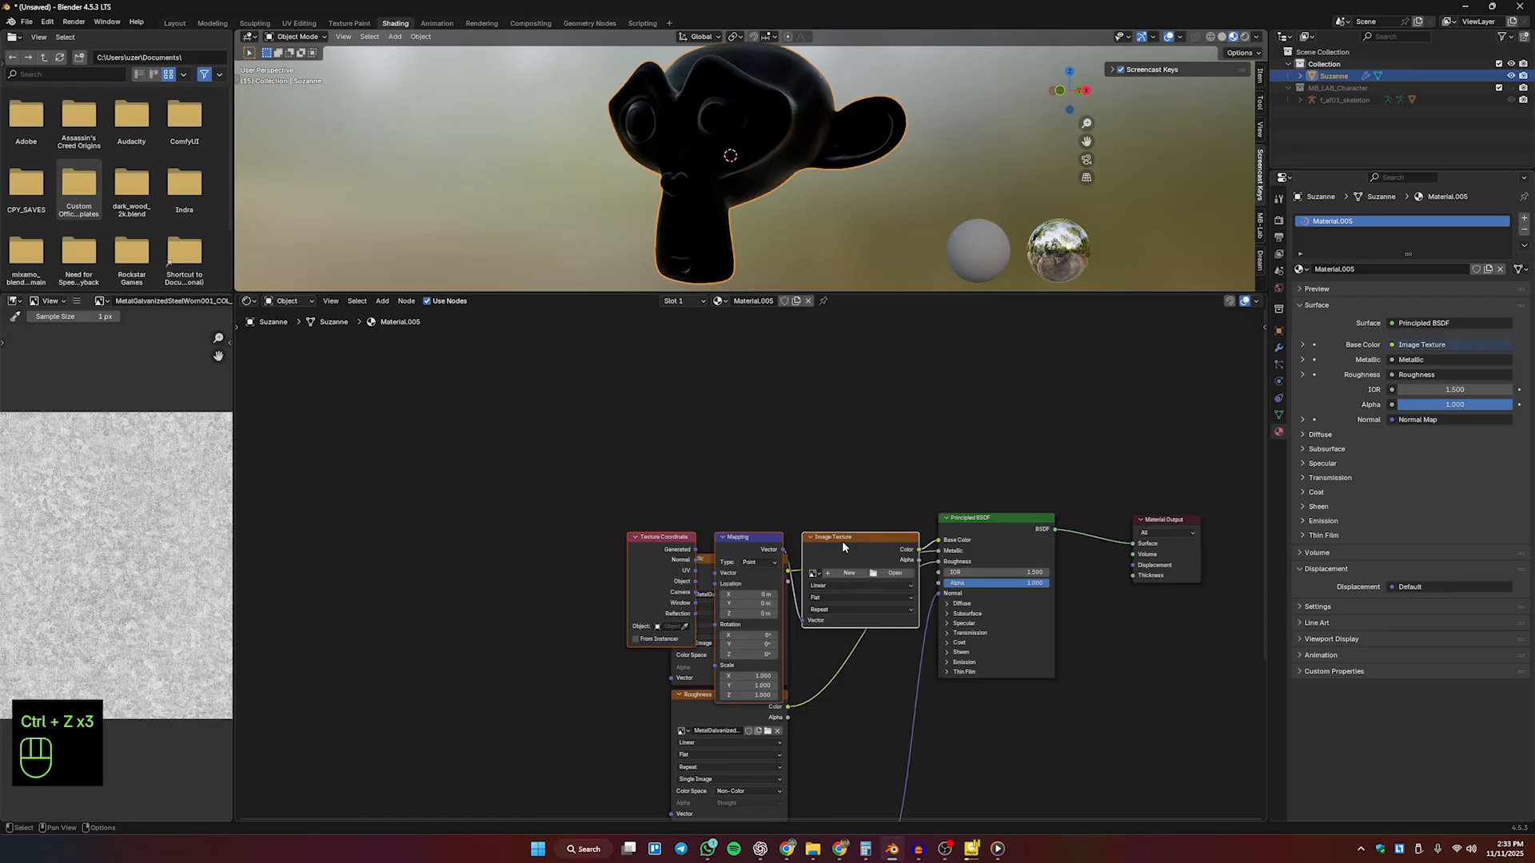
Step: Try moving the new texture setup above the Metallic texture and opening an image for it, and undo everything back to the original Base Color texture
click(849, 539)
drag(508, 450, 873, 548)
drag(845, 537, 708, 423)
click(755, 478)
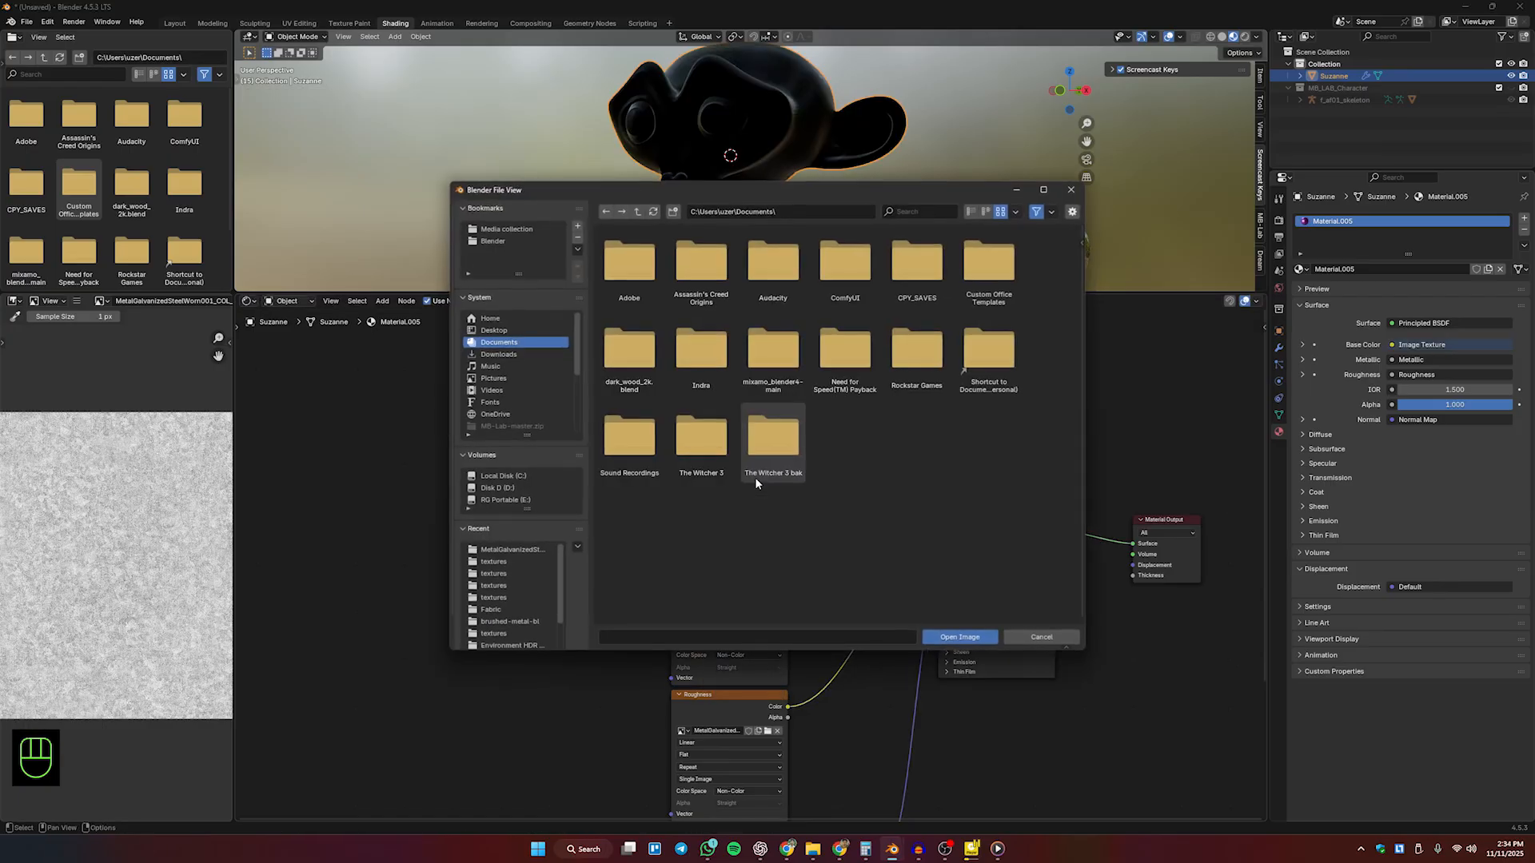
click(1071, 190)
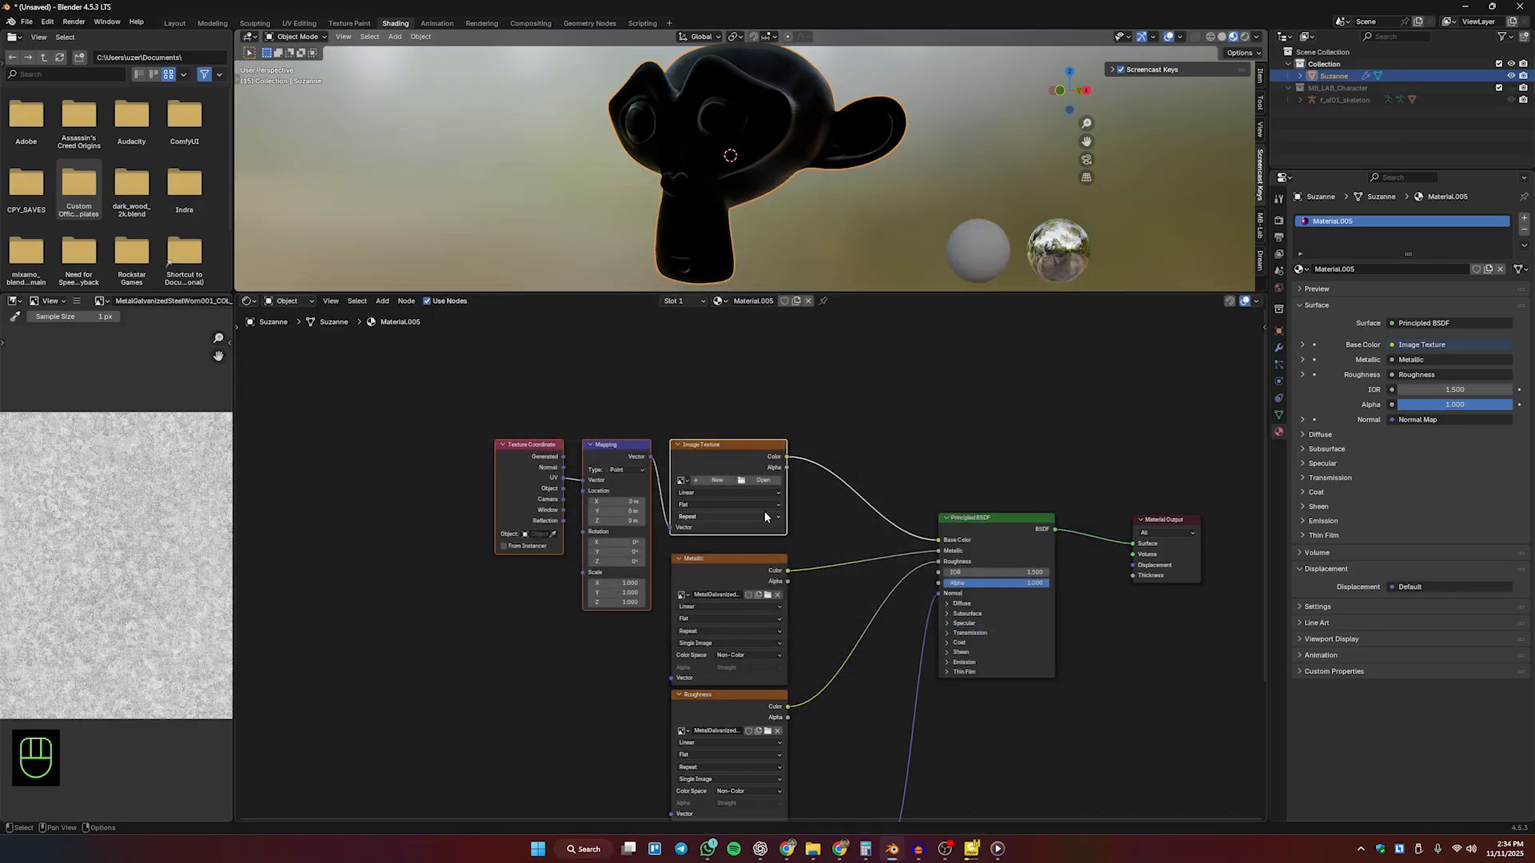
key(ctrl+z)
key(ctrl+z)
key(ctrl+z)
key(ctrl+z)
key(ctrl+z)
key(ctrl+z)
key(ctrl+z)
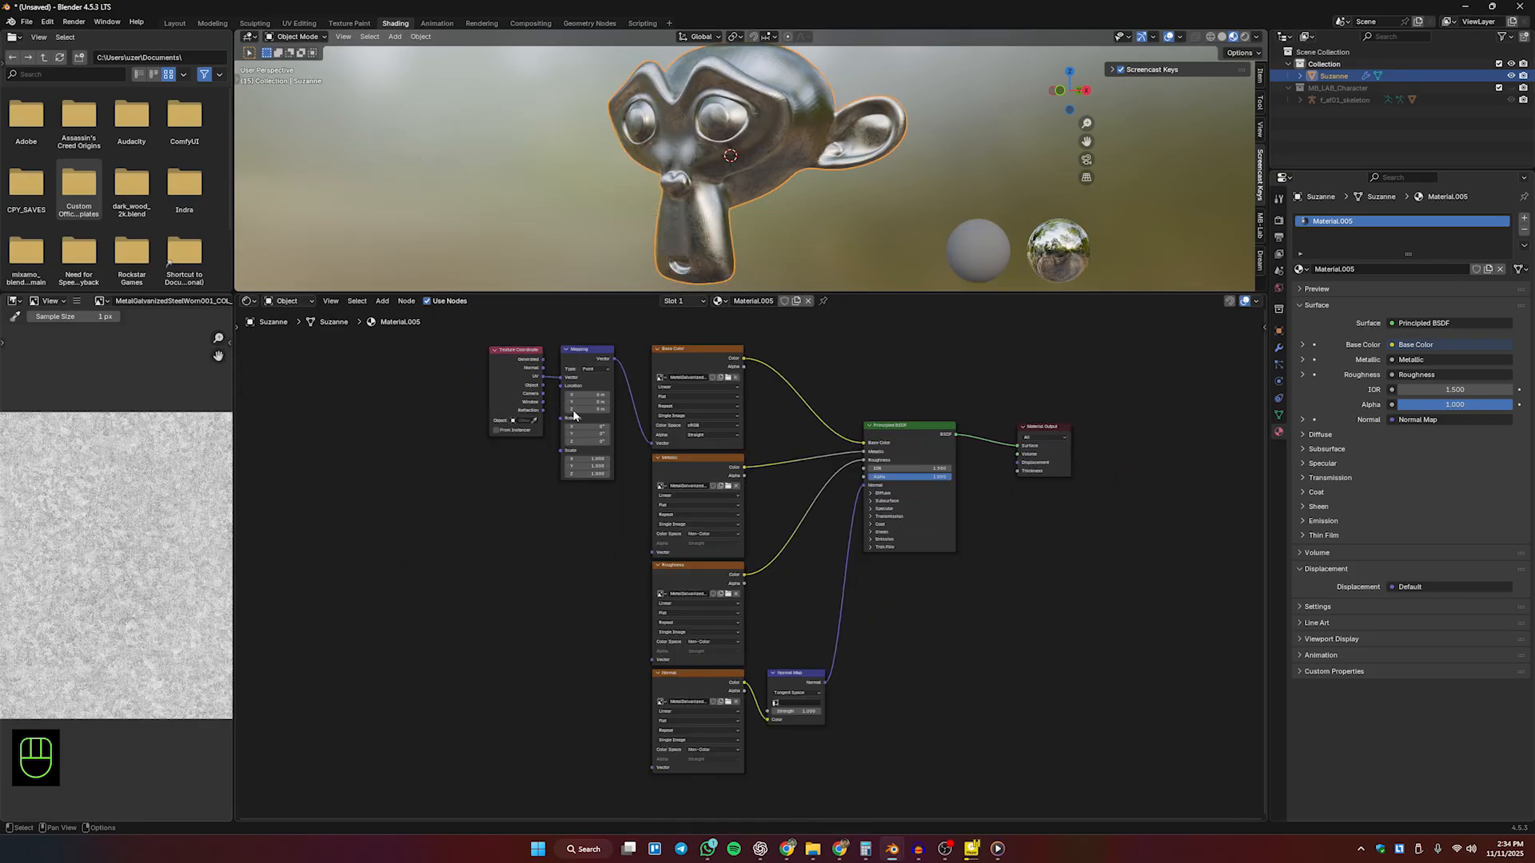
Step: Display the Node Wrangler tools beside the node tree
middle_drag(557, 499, 587, 539)
middle_drag(706, 466, 625, 517)
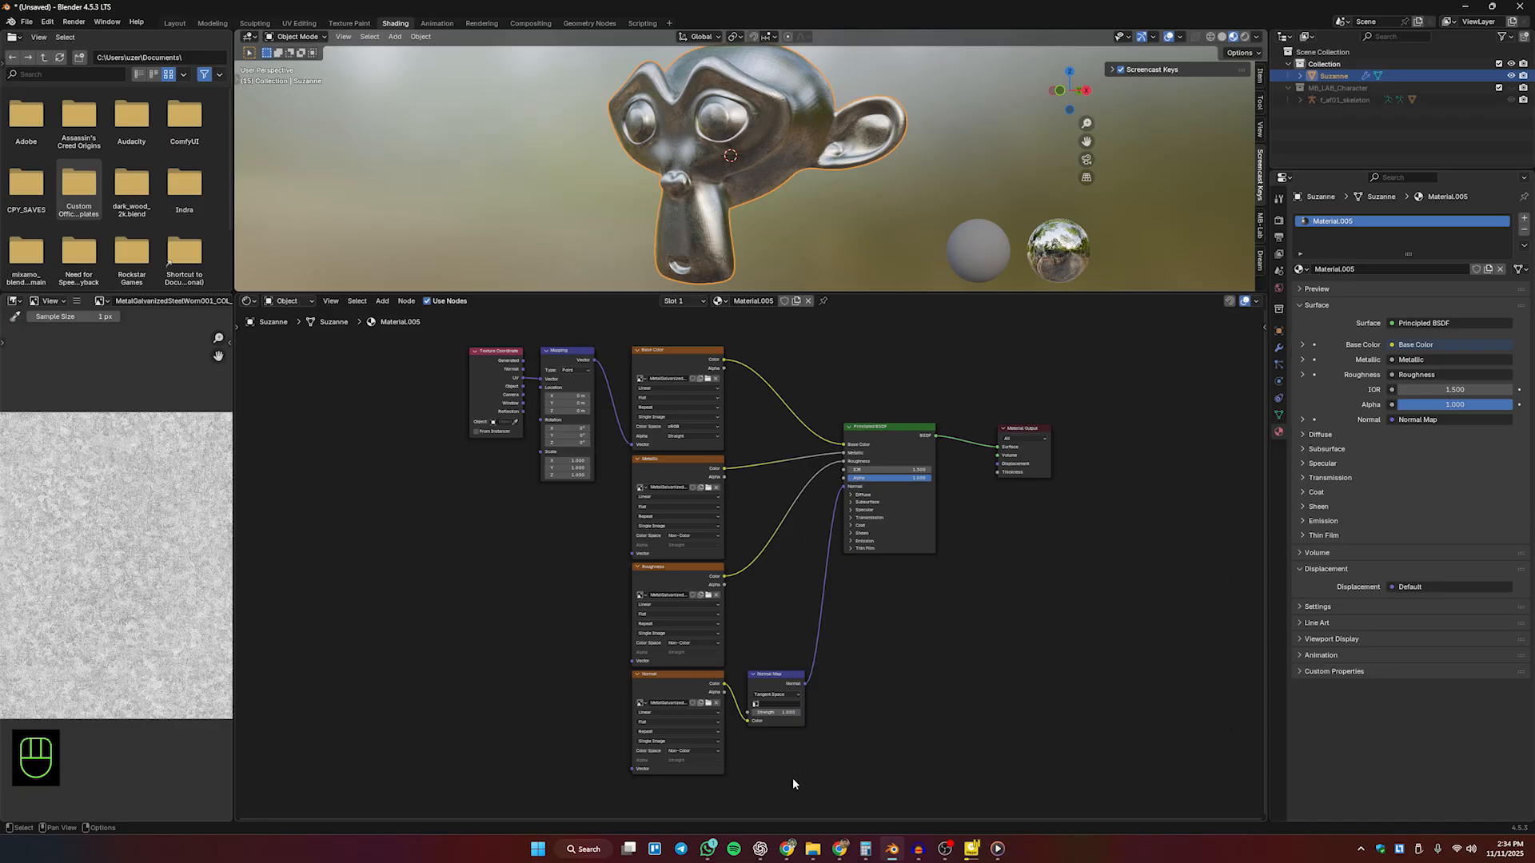
middle_drag(786, 745, 797, 743)
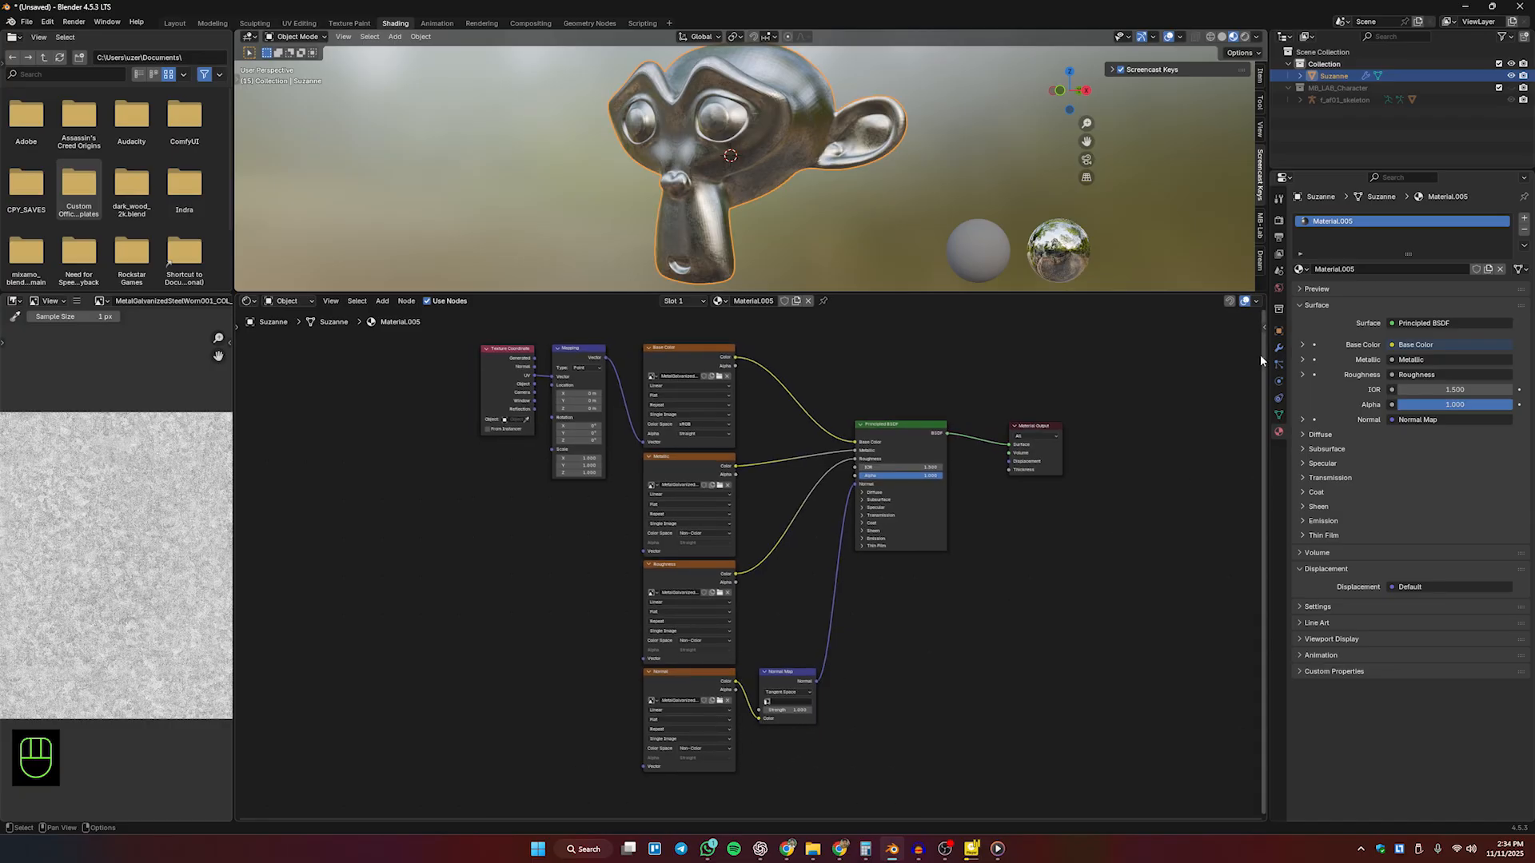
click(1264, 327)
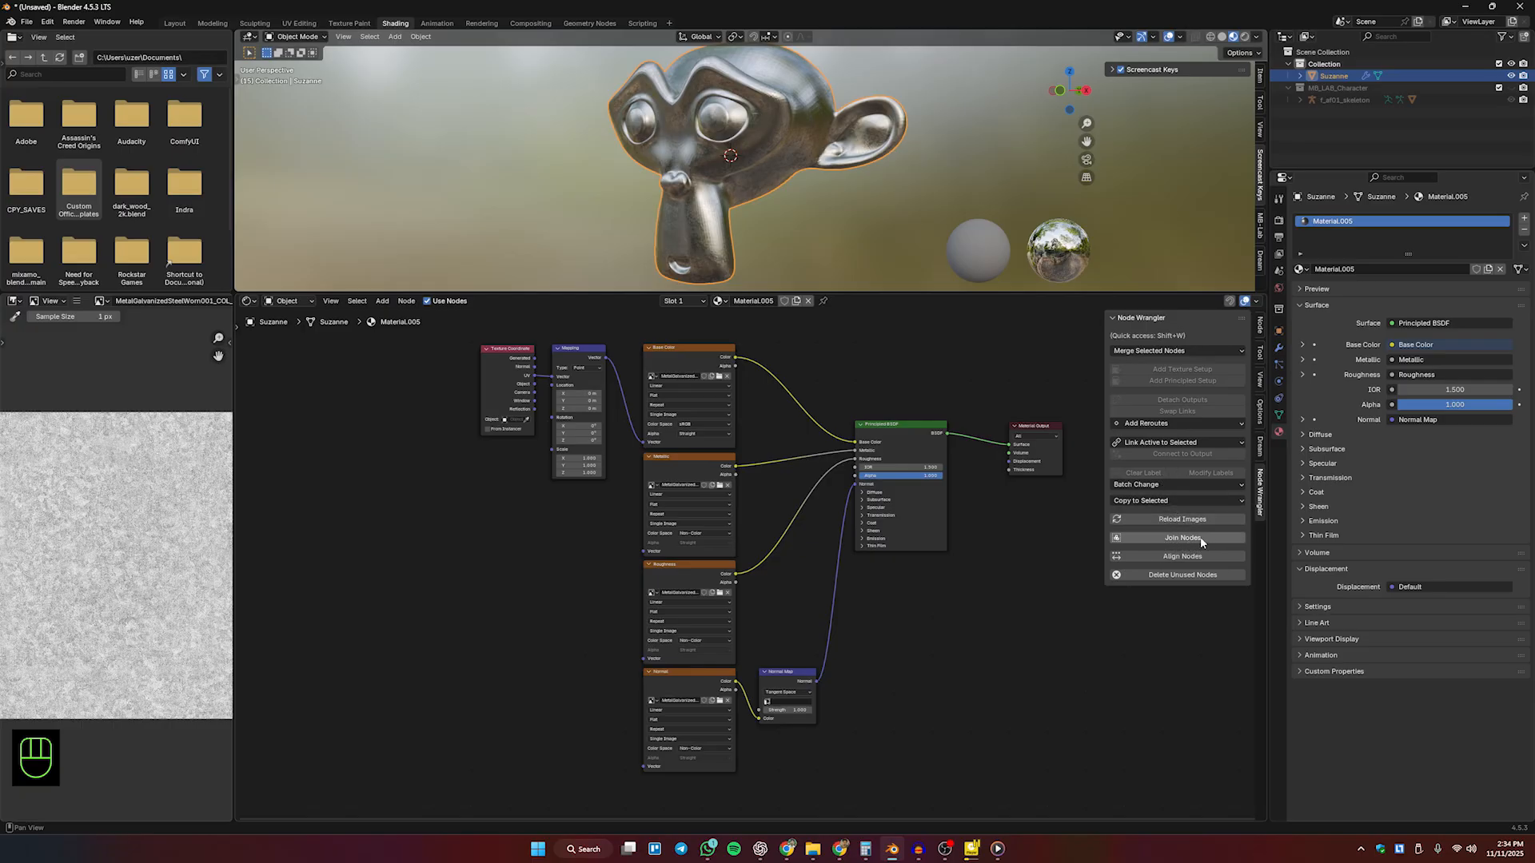
Step: Join the four image textures and the Normal Map node in a new frame and move the frame slightly up
drag(637, 326, 827, 789)
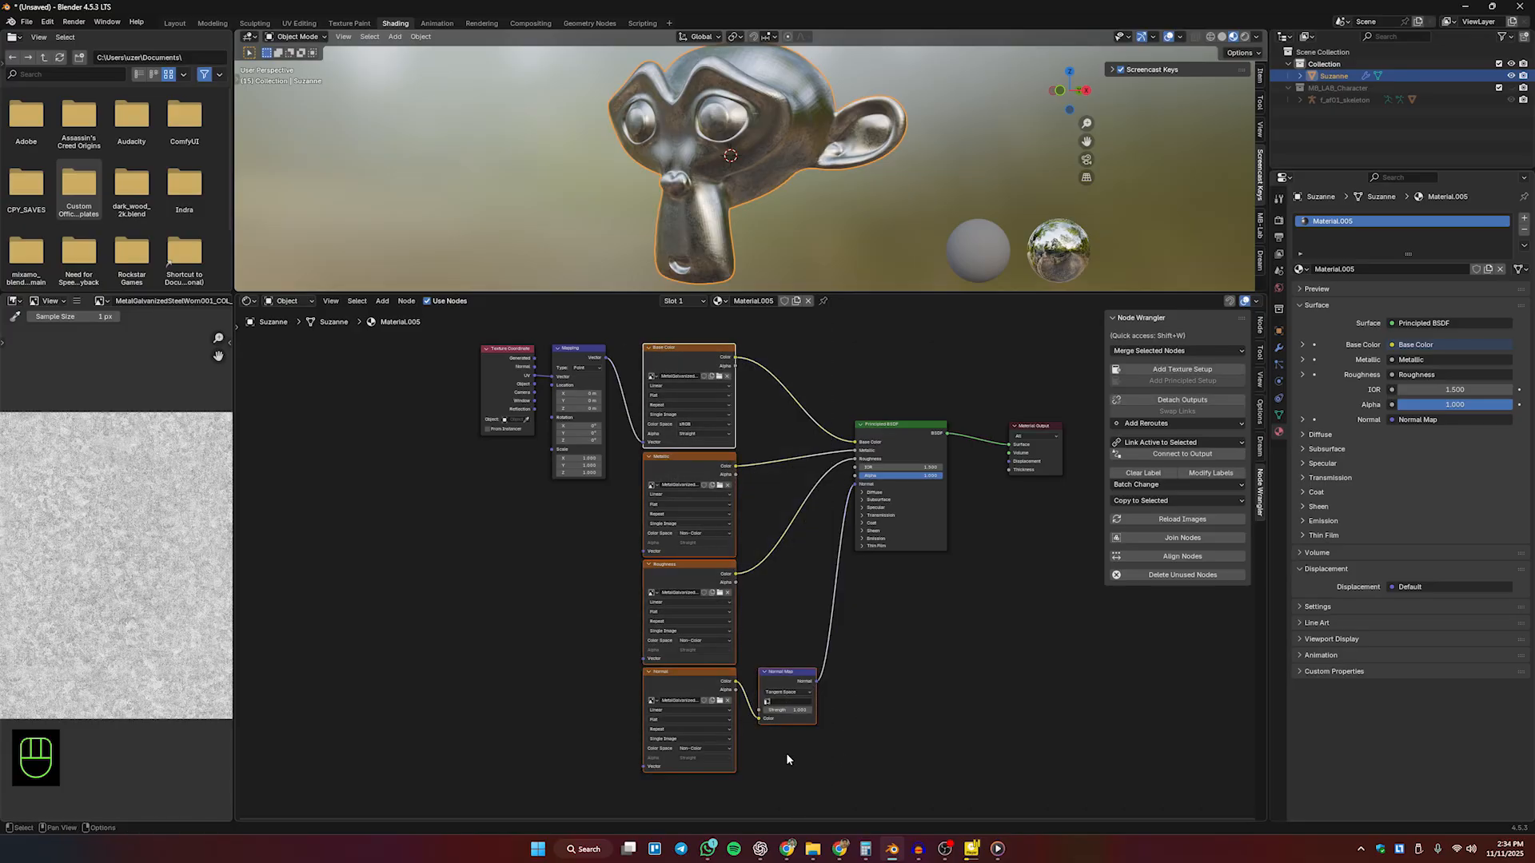
key(shift+p)
scroll(740, 707, down, 1)
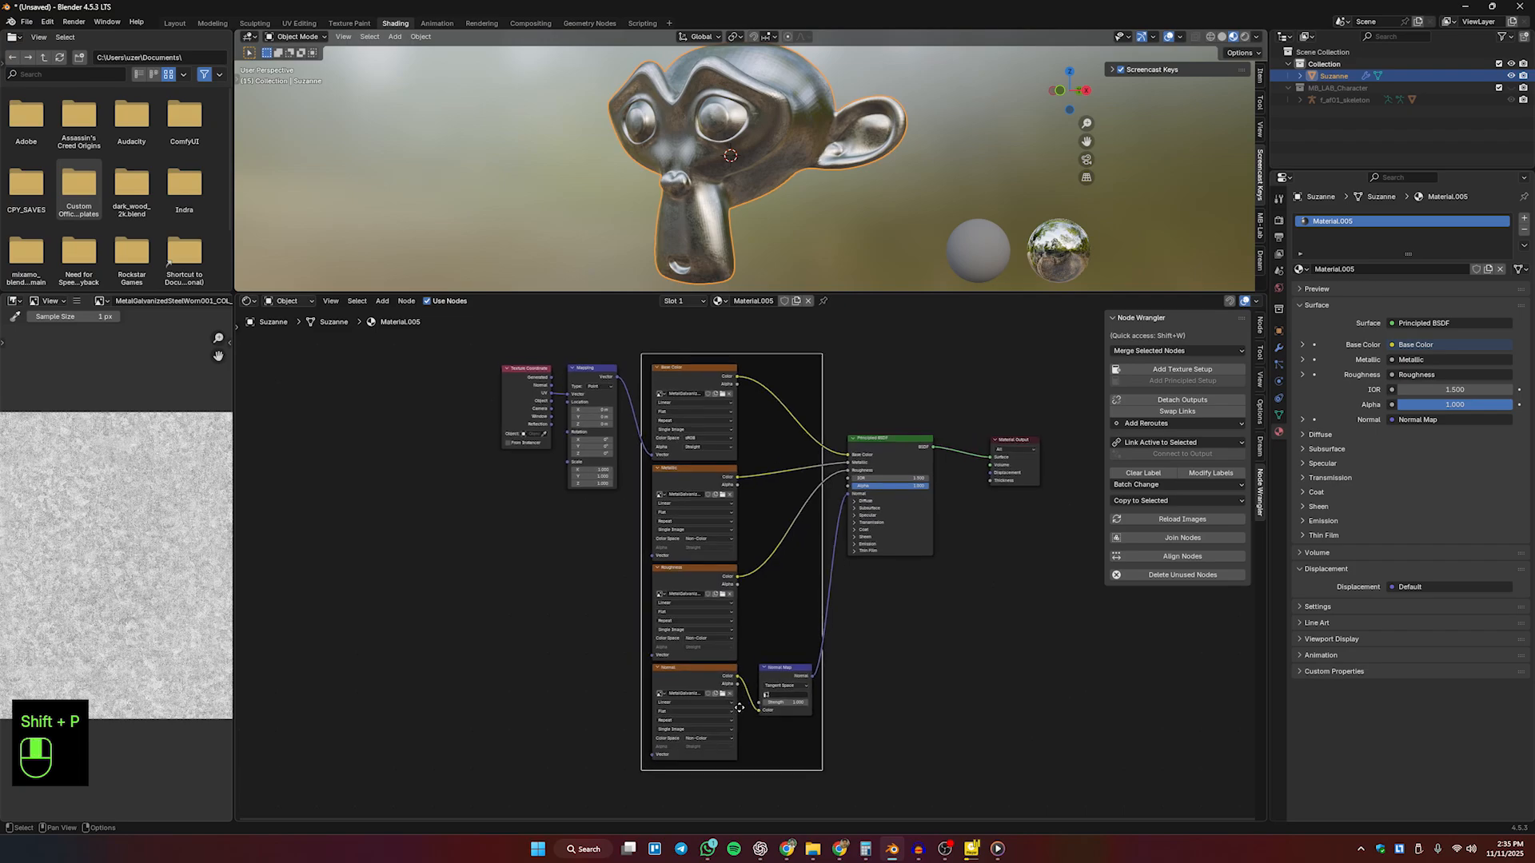
middle_drag(739, 707, 749, 720)
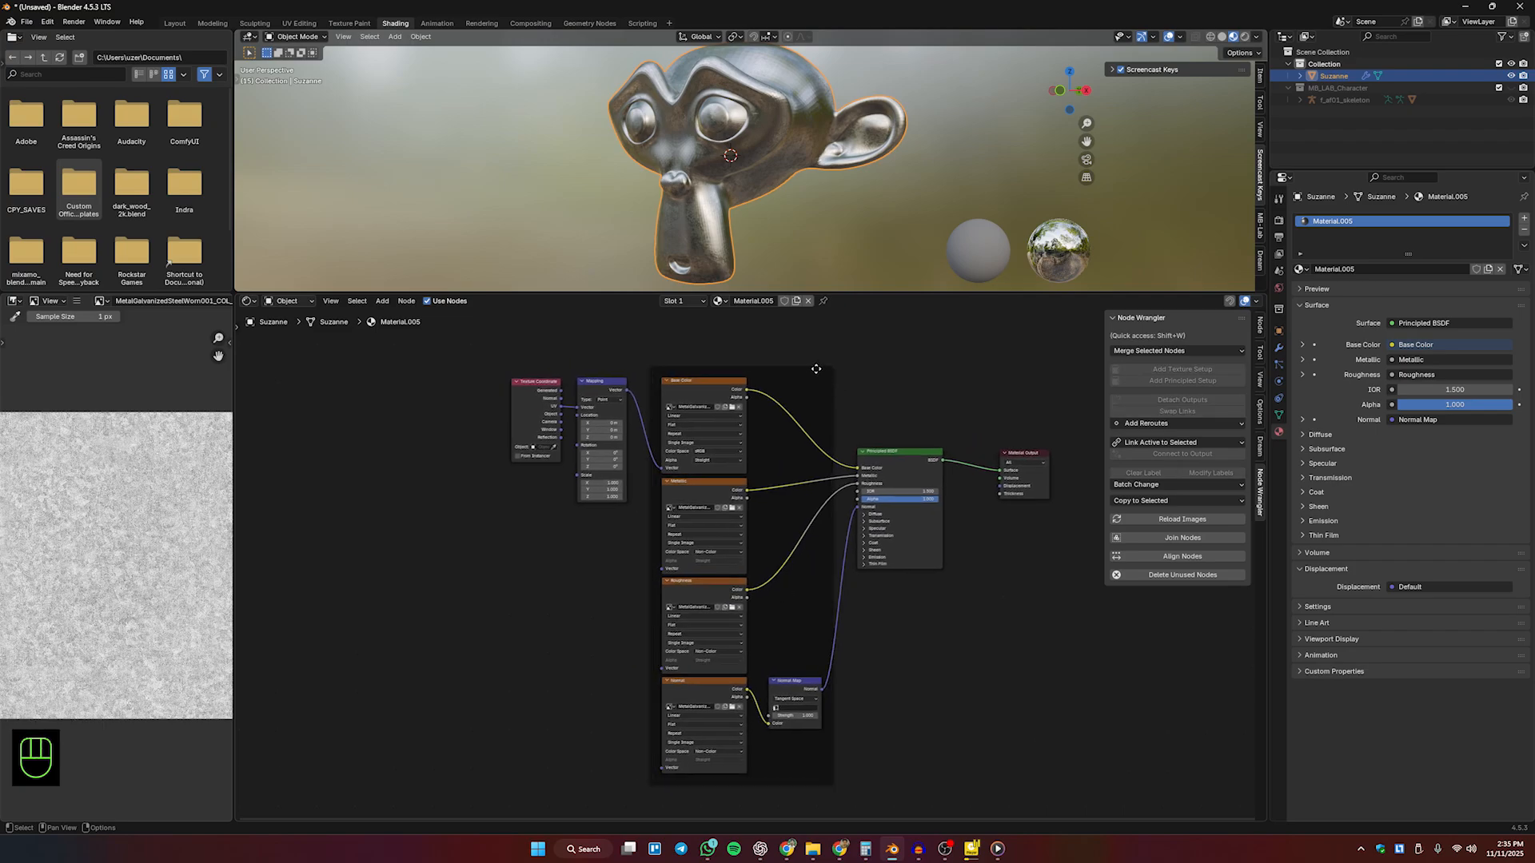
click(815, 369)
mouse_move(812, 373)
mouse_down()
mouse_move(505, 382)
mouse_move(806, 346)
mouse_up()
Step: Label the frame around the texture nodes "Main nodes"
right_click(789, 344)
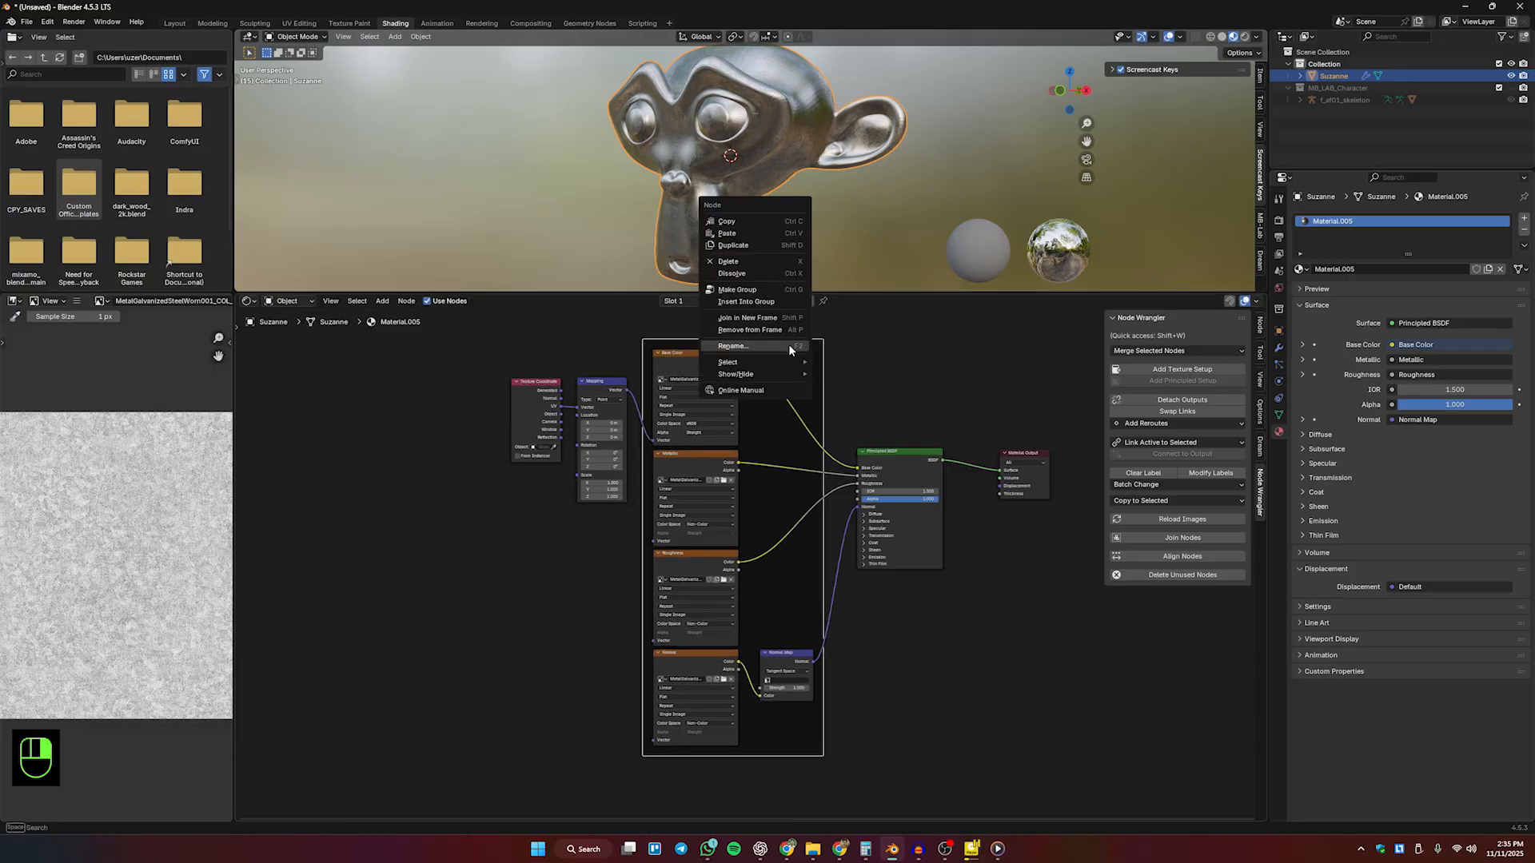
click(774, 345)
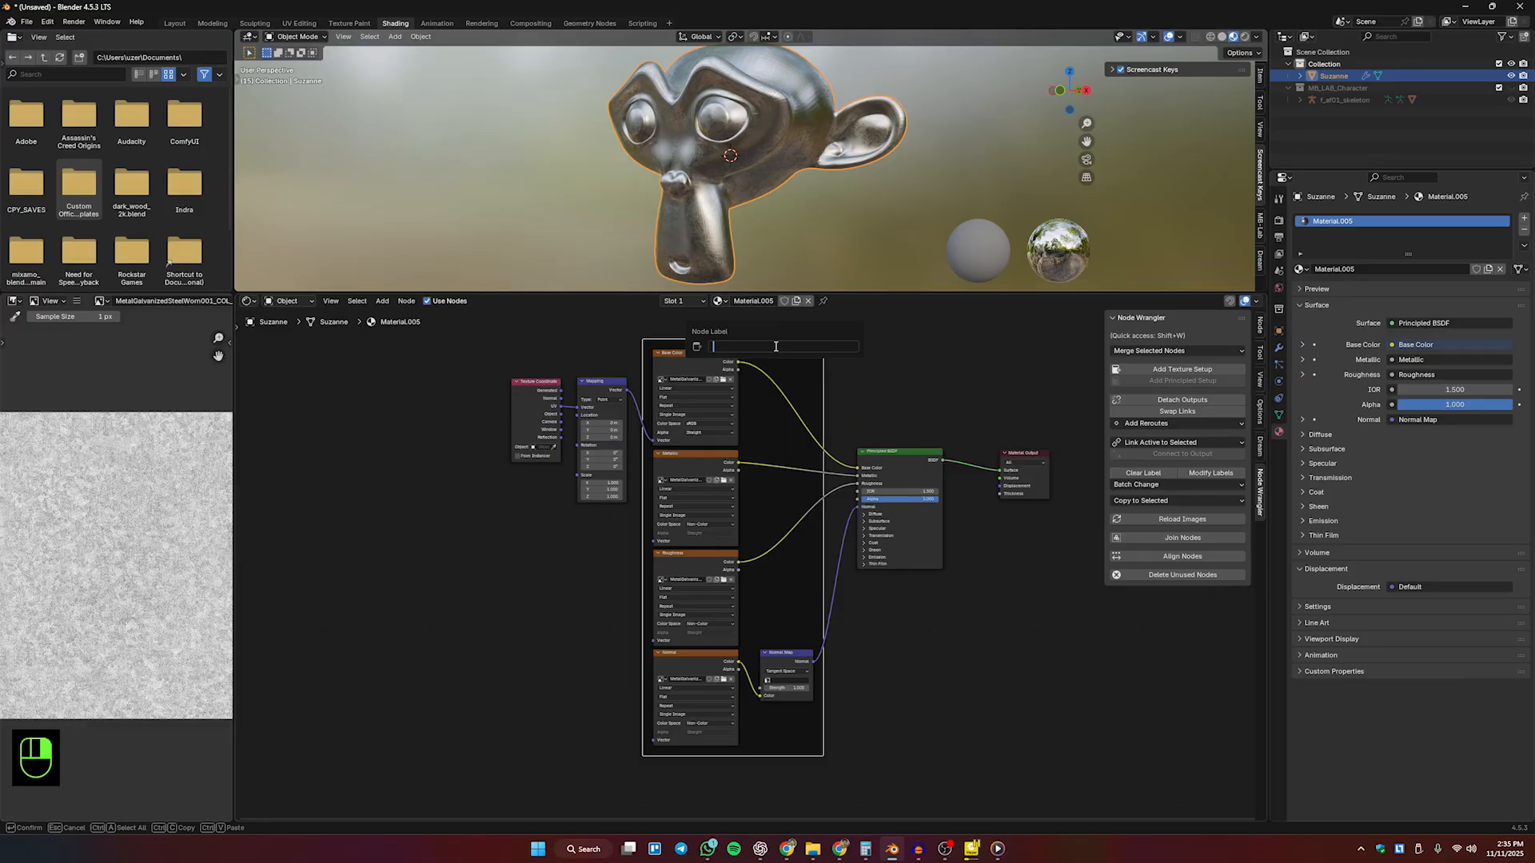
text(mETALL)
key(ctrl+BackSpace)
text(Main nodes)
key(Return)
Step: Join the Texture Coordinate and Mapping nodes in a frame labelled "mapping" and move it farther from the Main nodes frame
click(601, 541)
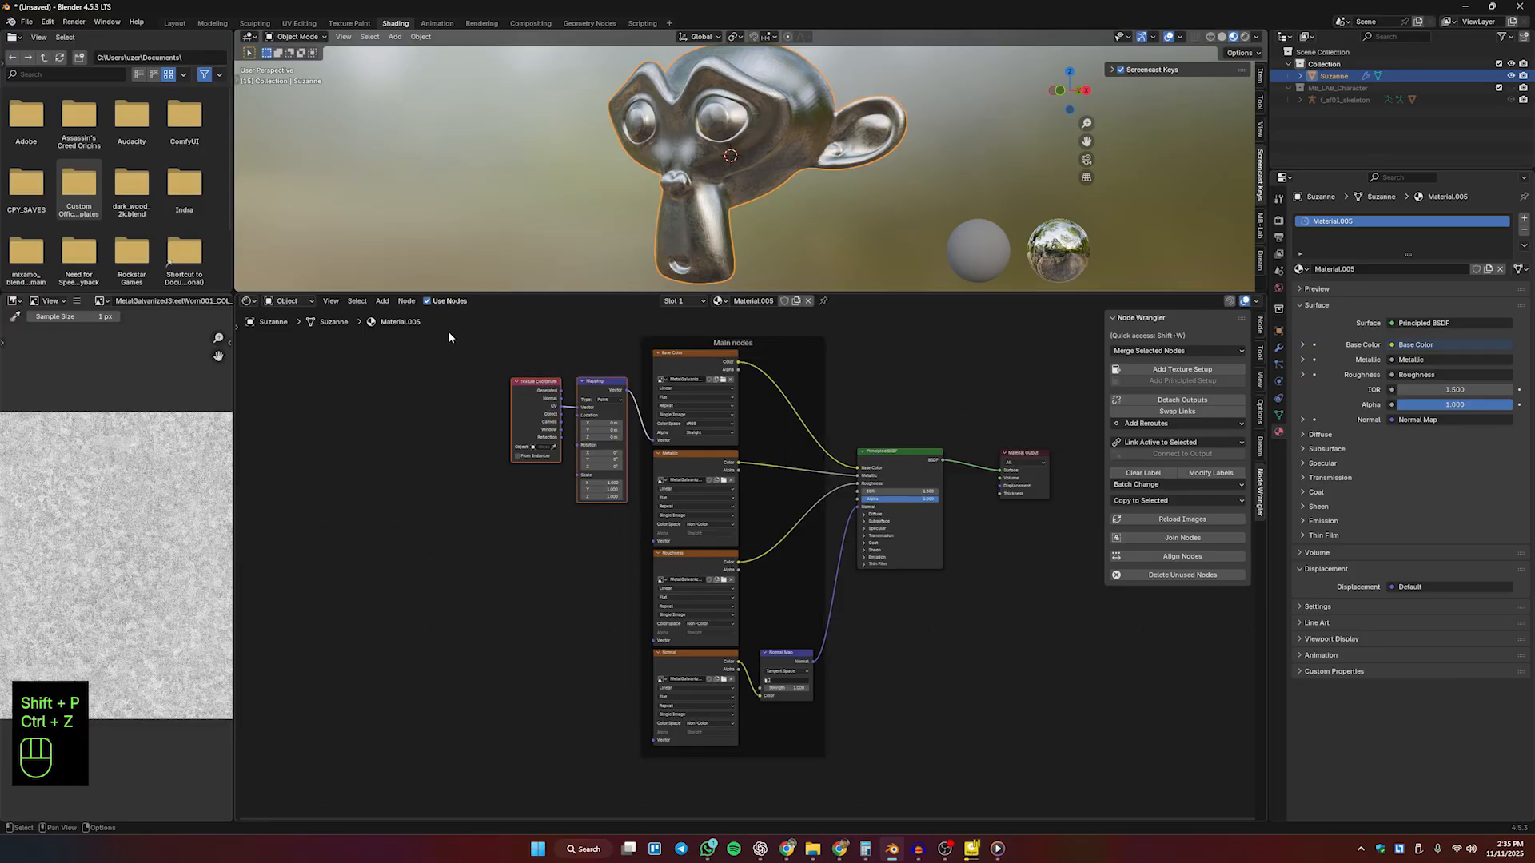
drag(447, 330, 632, 554)
key(shift+p)
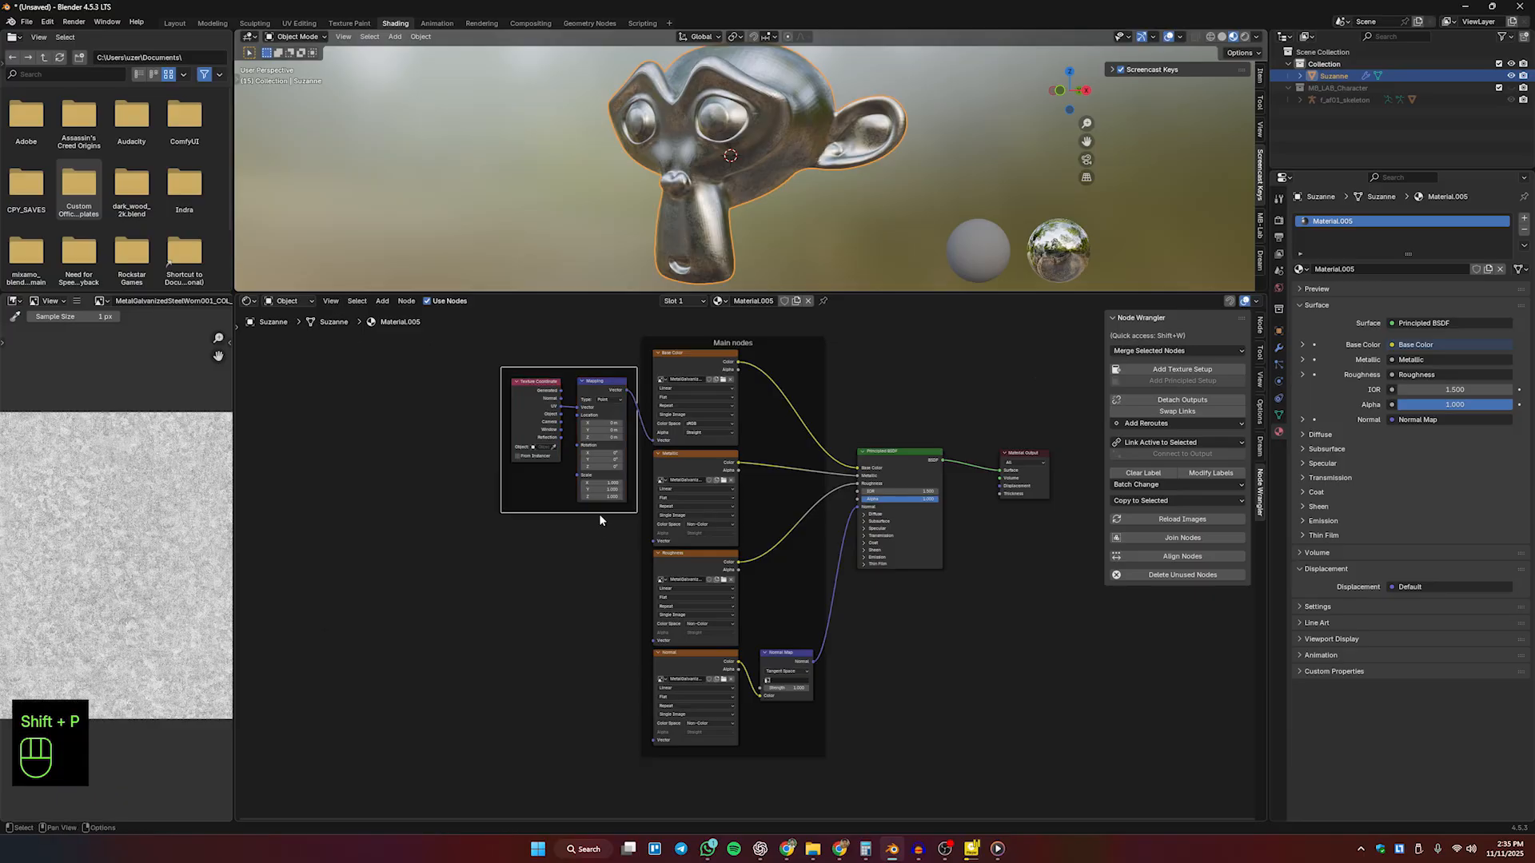
drag(561, 370, 493, 353)
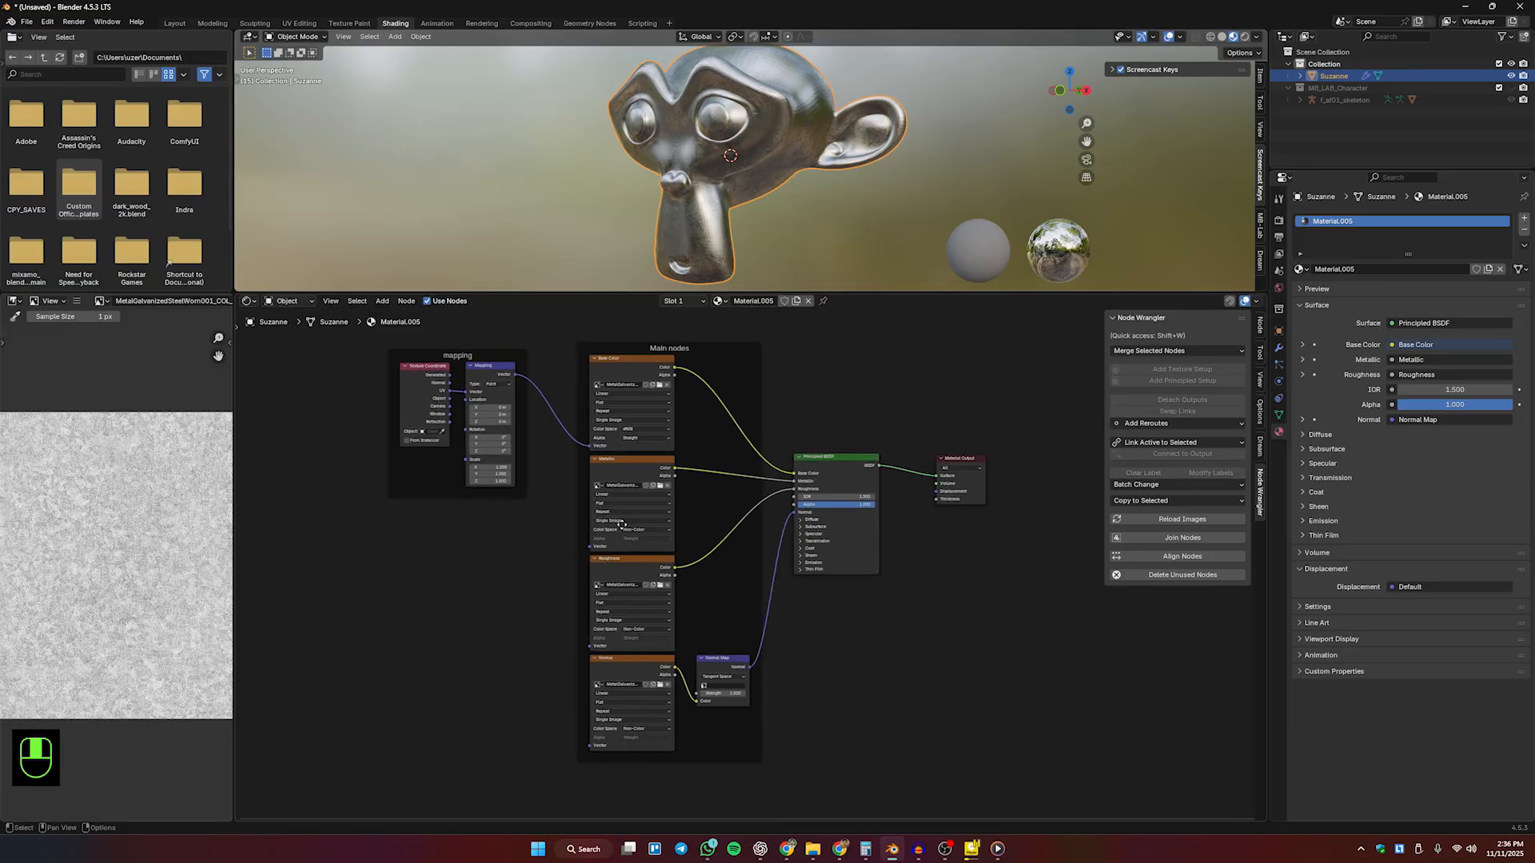
Step: Try to dissolve the Main nodes frame
middle_drag(622, 525, 615, 524)
middle_drag(685, 396, 682, 411)
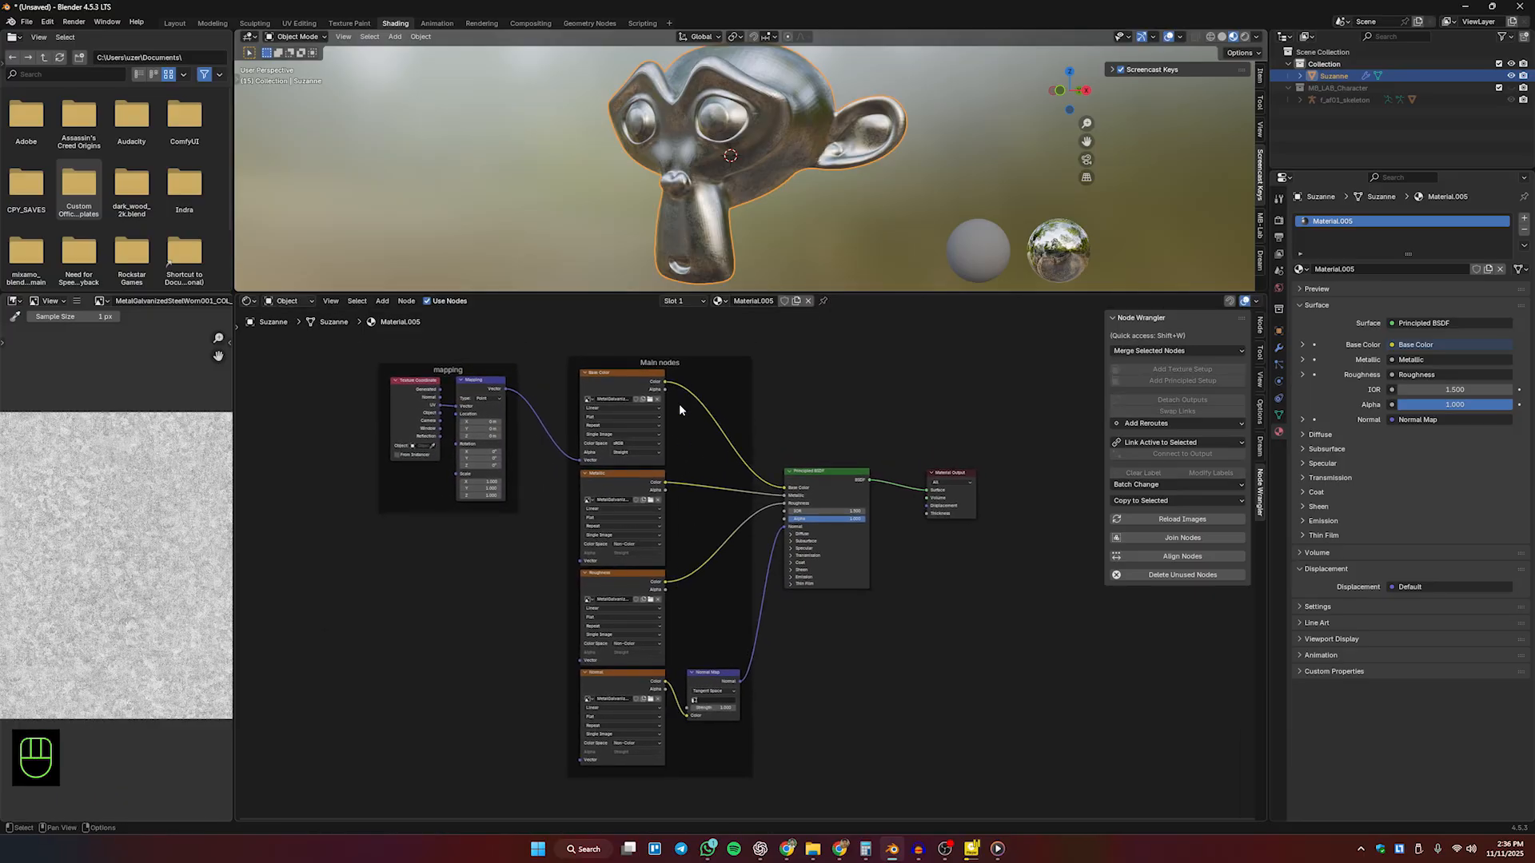
click(701, 362)
right_click(702, 362)
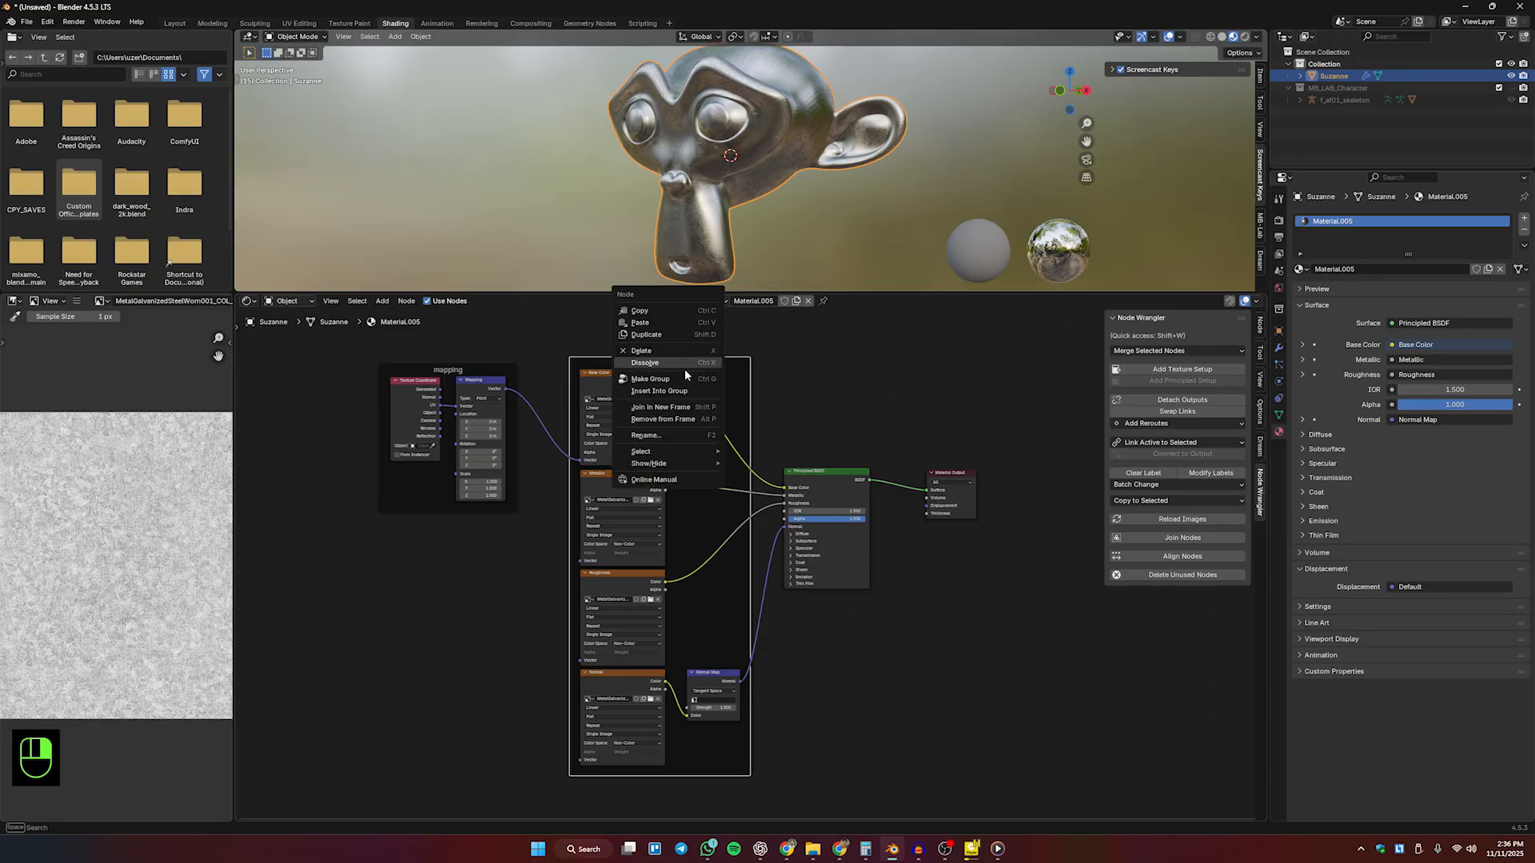
click(657, 364)
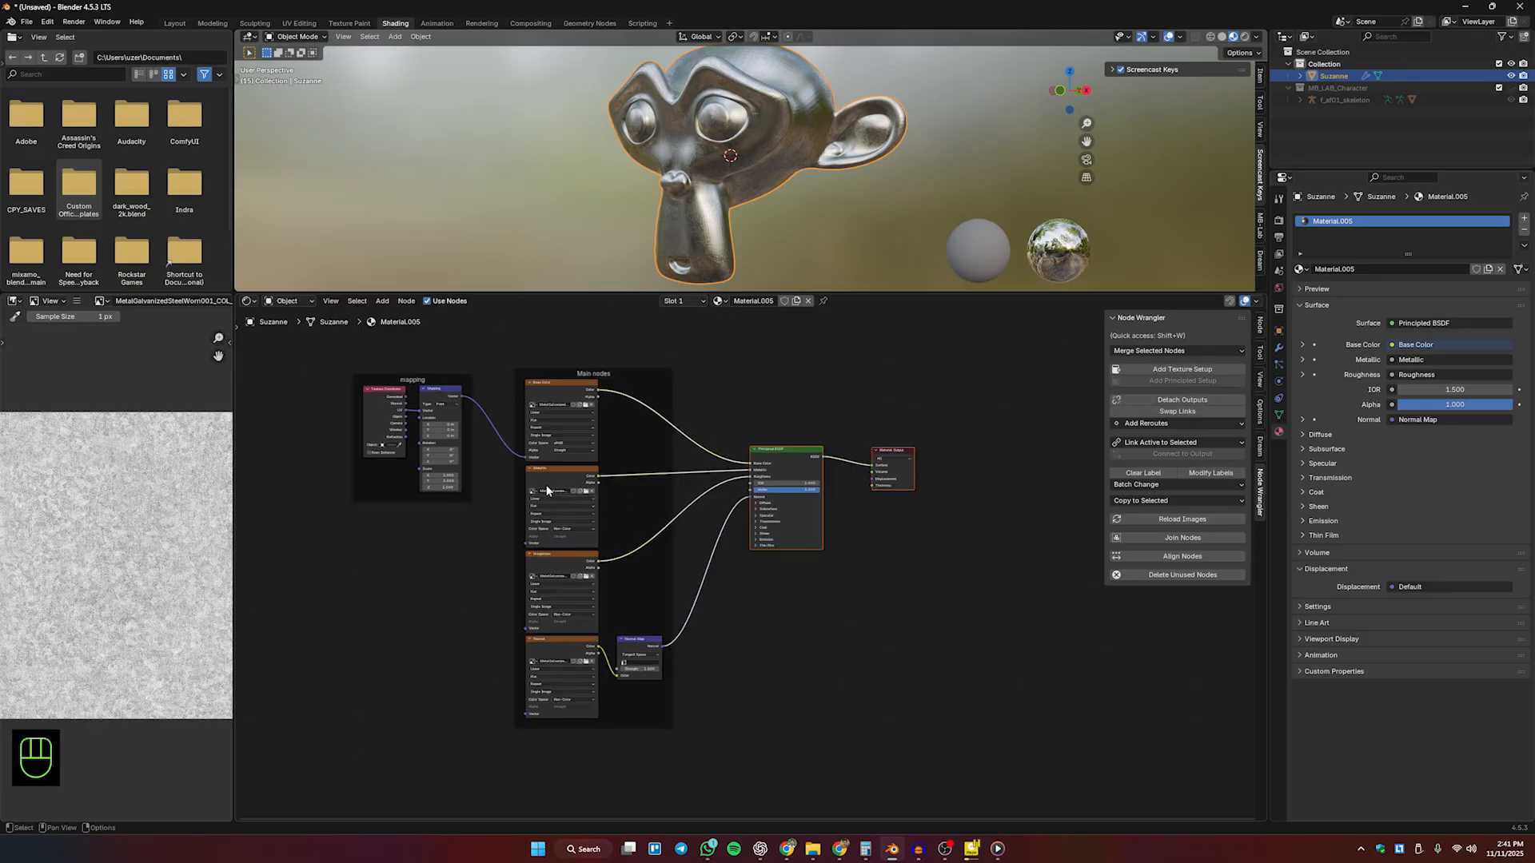
Step: Use Lazy Connect from the Base Color texture to the Principled BSDF to link its Alpha output to the Alpha input
middle_drag(550, 506, 548, 497)
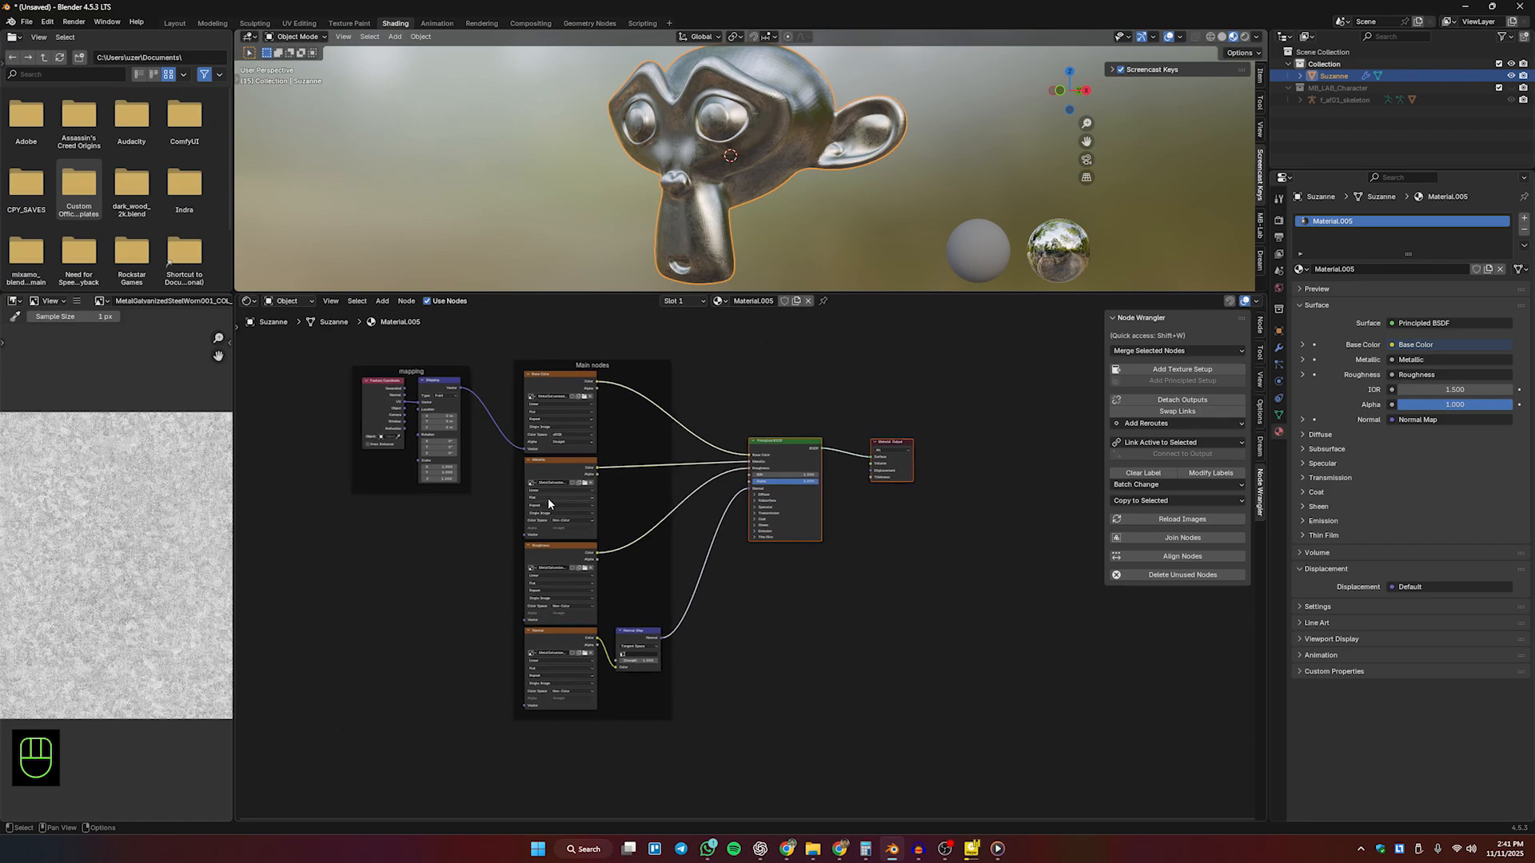
key(alt)
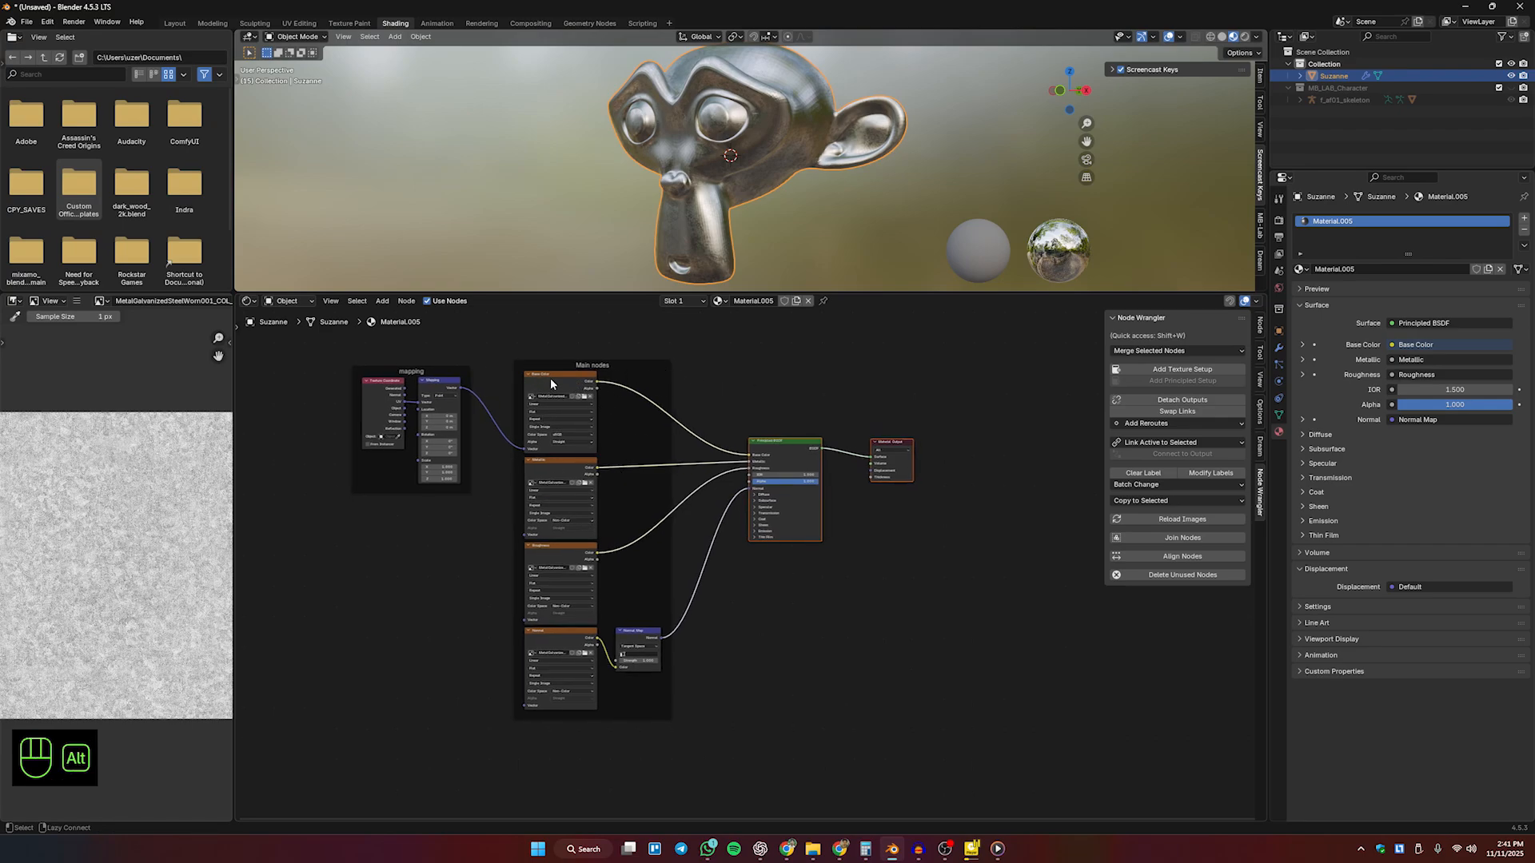
alt+right_drag(550, 381, 760, 451)
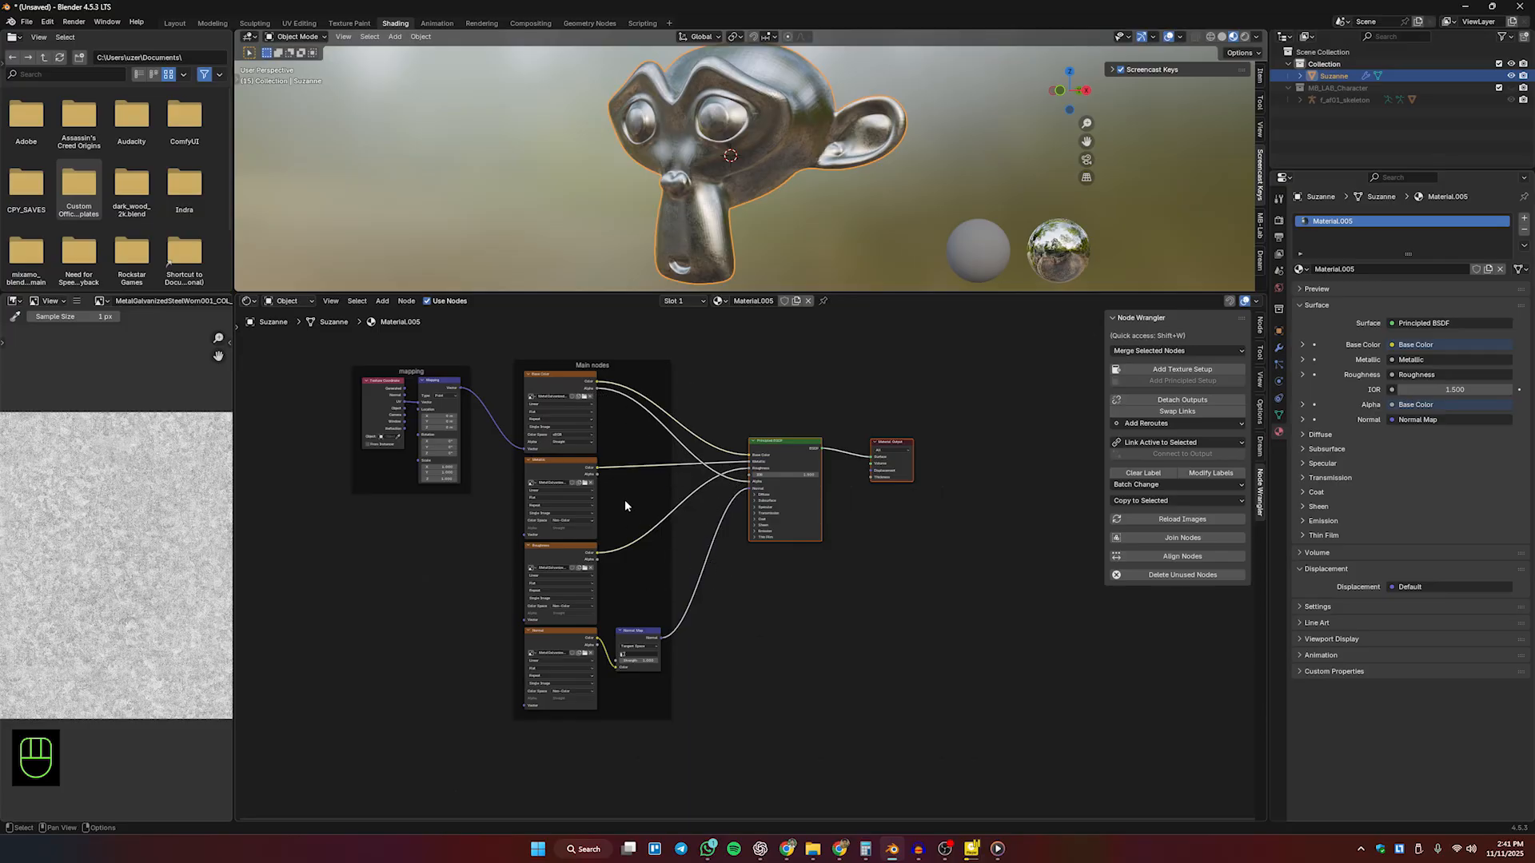
scroll(628, 508, up, 1)
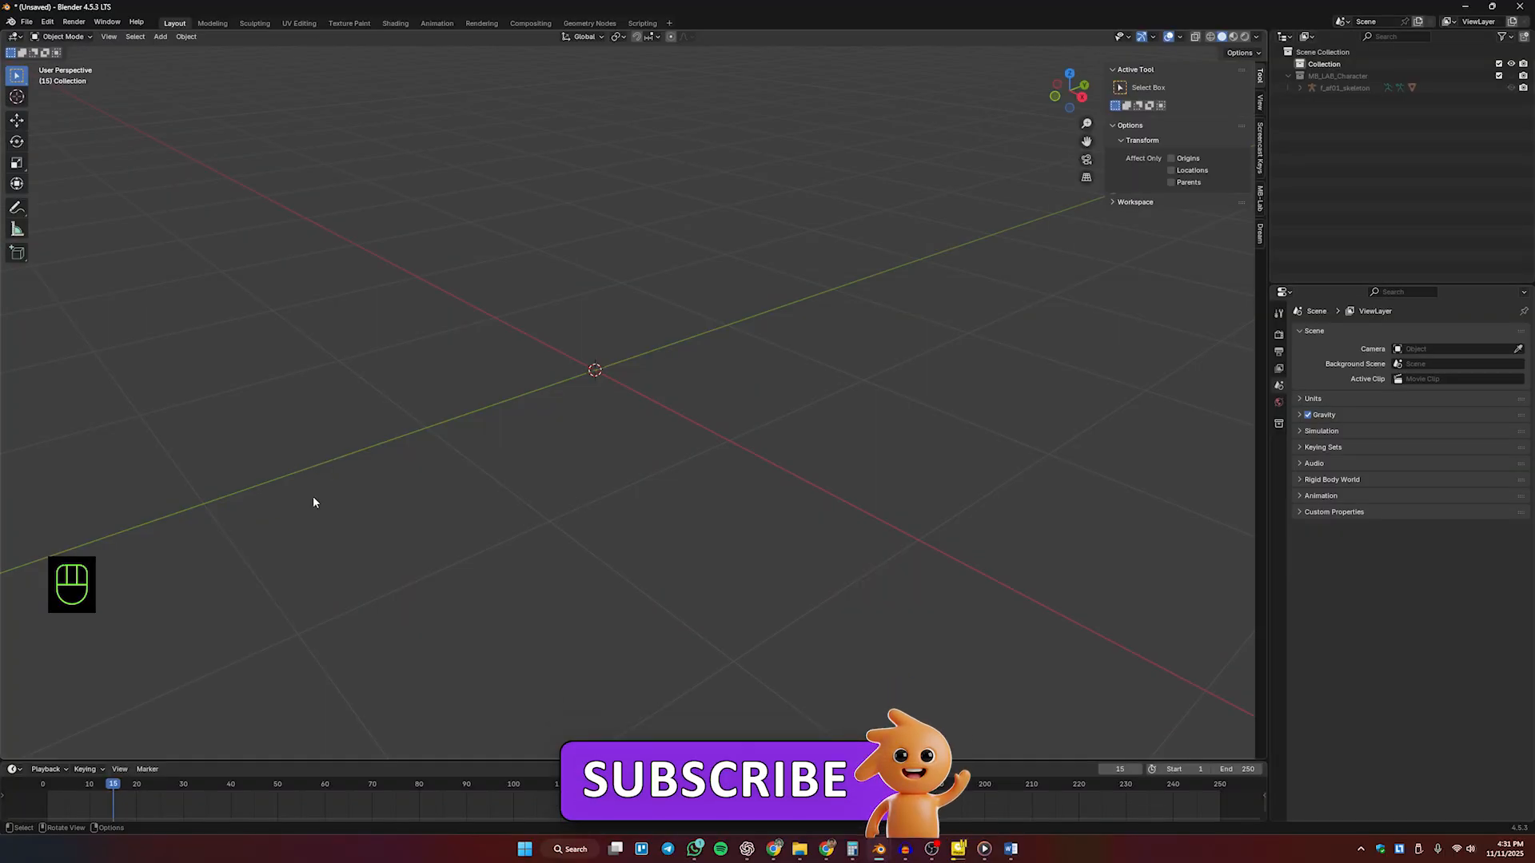
Step: Look up the LoopTools add-on in the preferences by searching the add-ons for "loop"
click(47, 21)
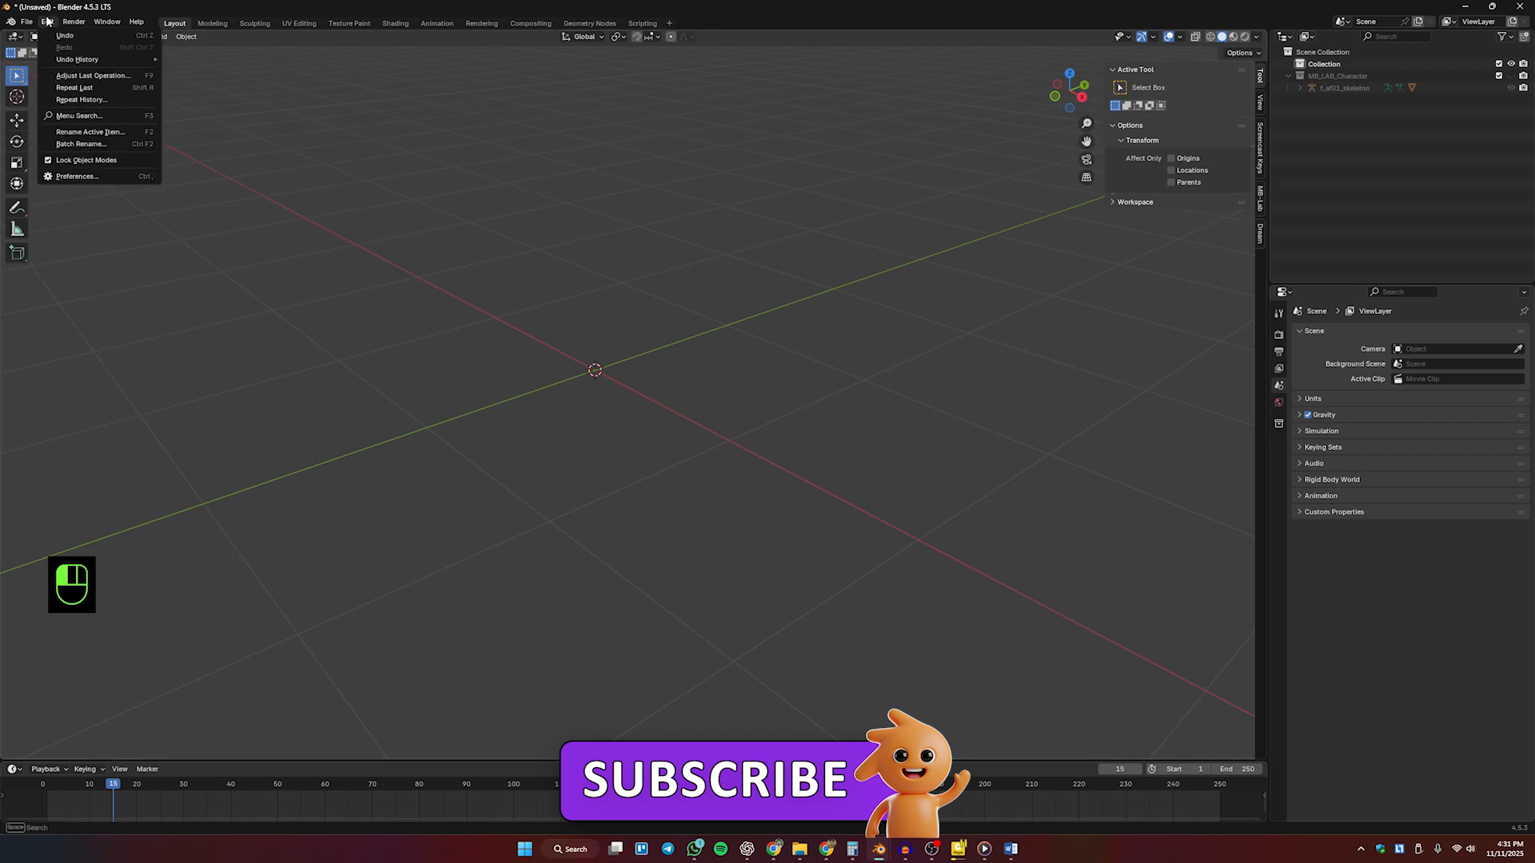
click(64, 176)
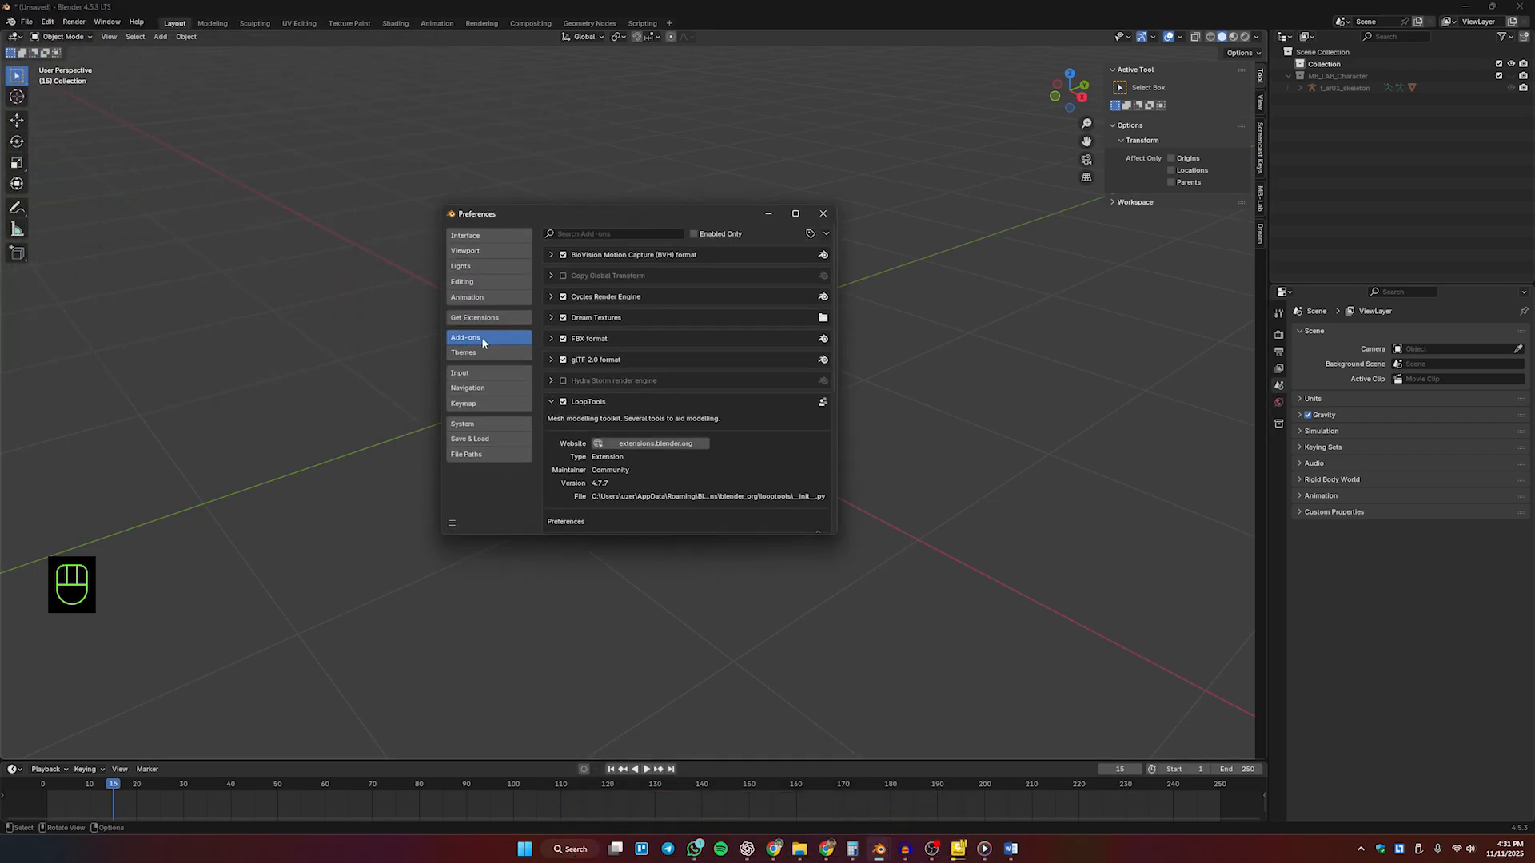
click(592, 232)
text(loop)
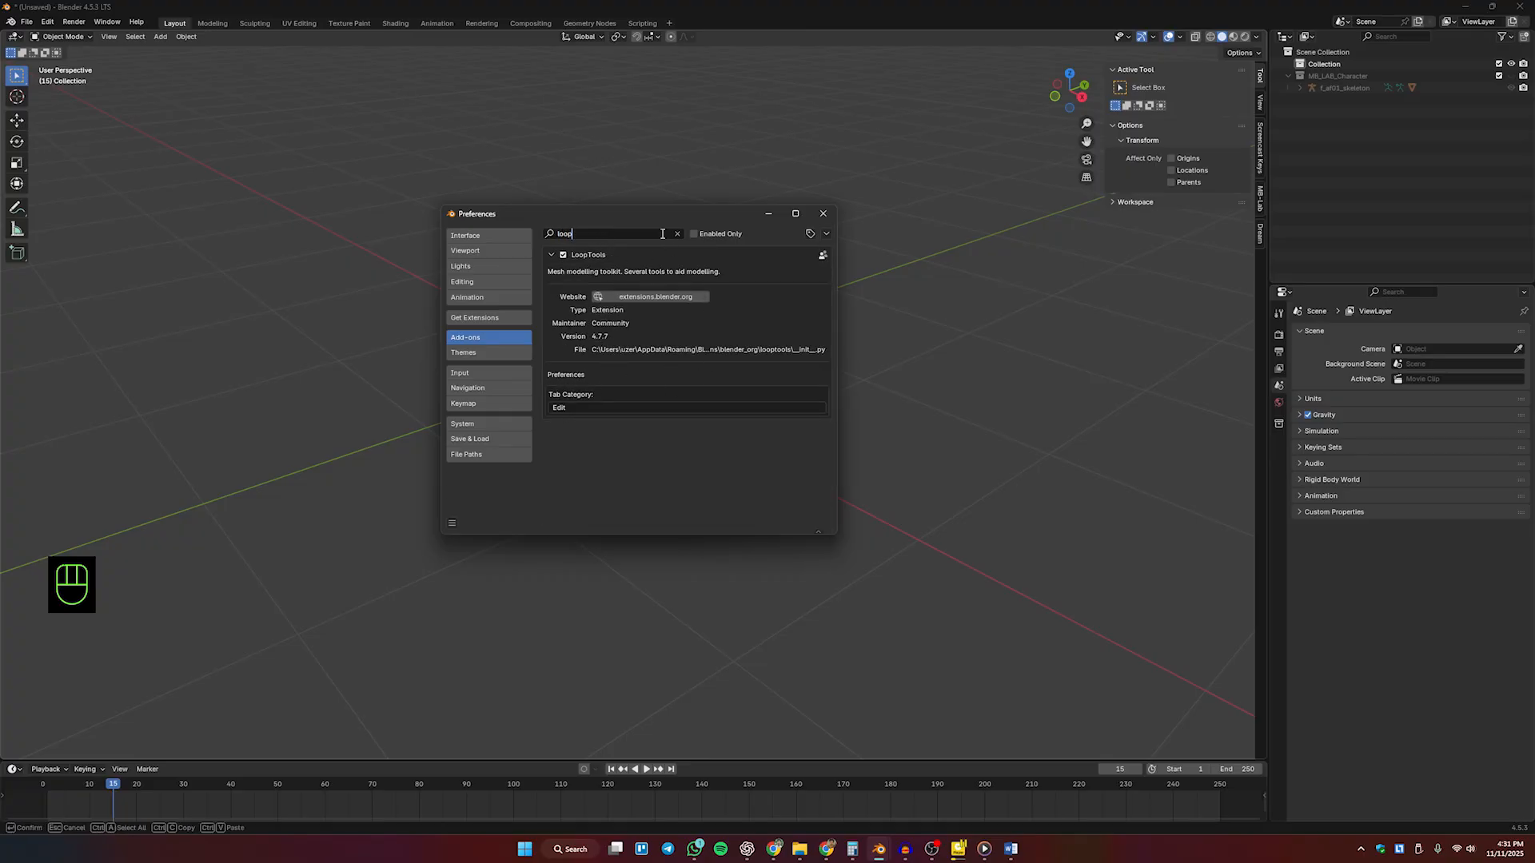
drag(652, 223, 589, 205)
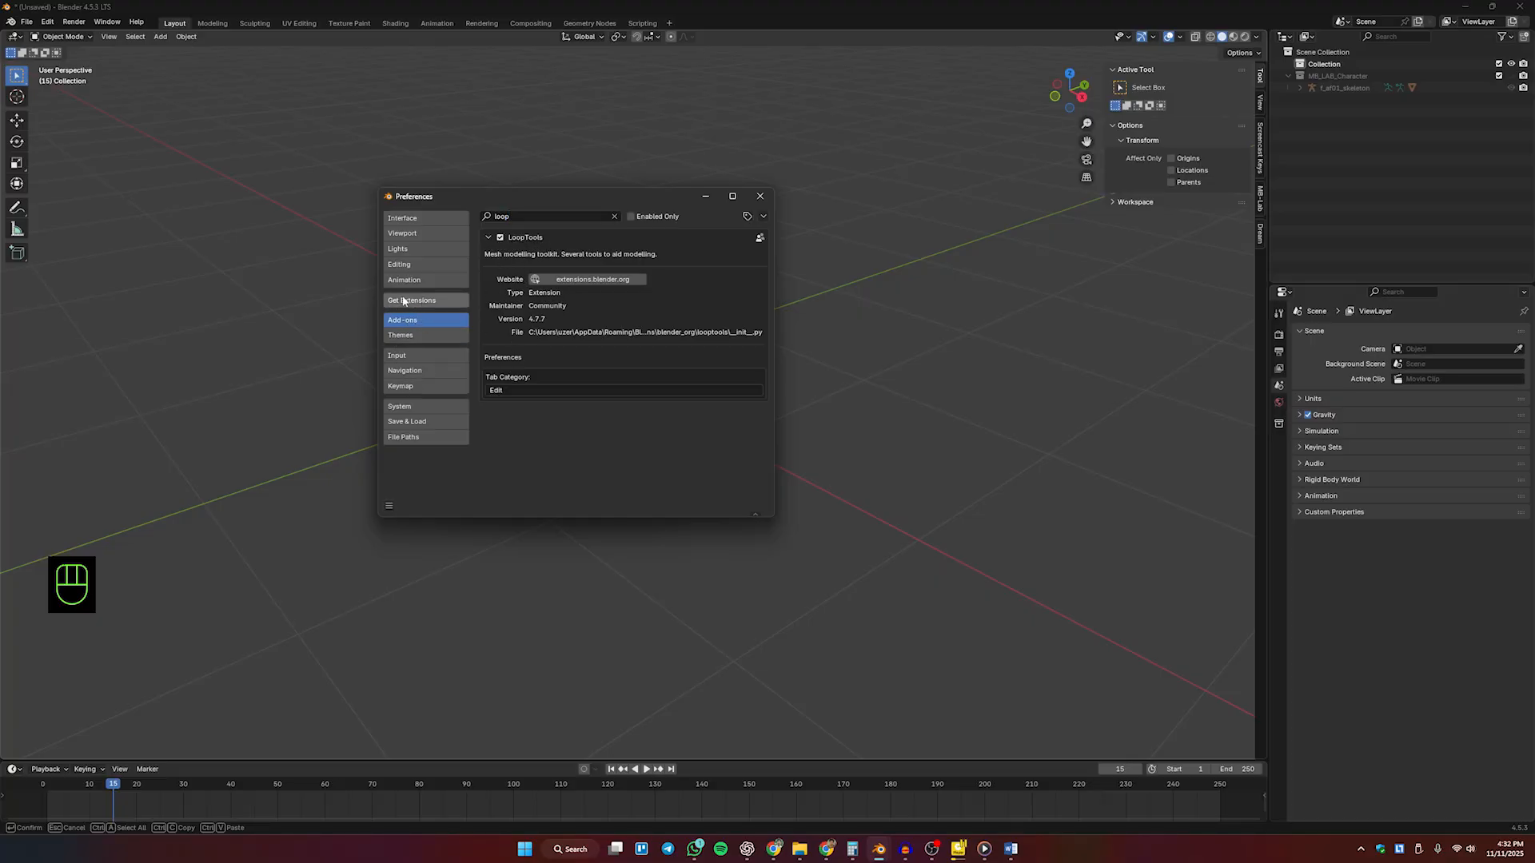
Step: Search the available extensions for "loop", check the LoopTools add-on entry again, and put the preferences window away
click(444, 300)
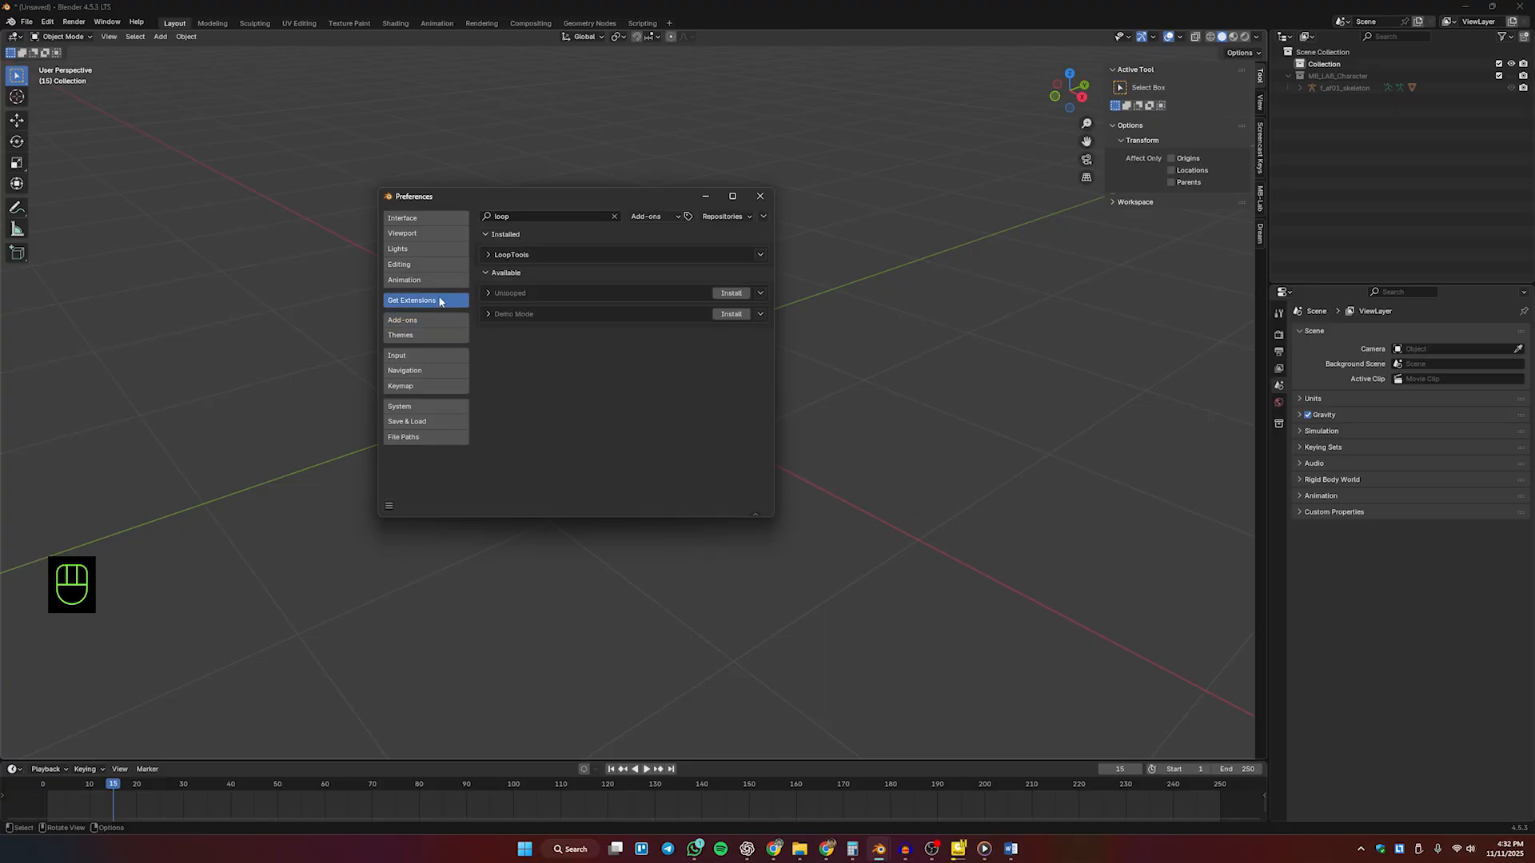
click(613, 217)
click(531, 216)
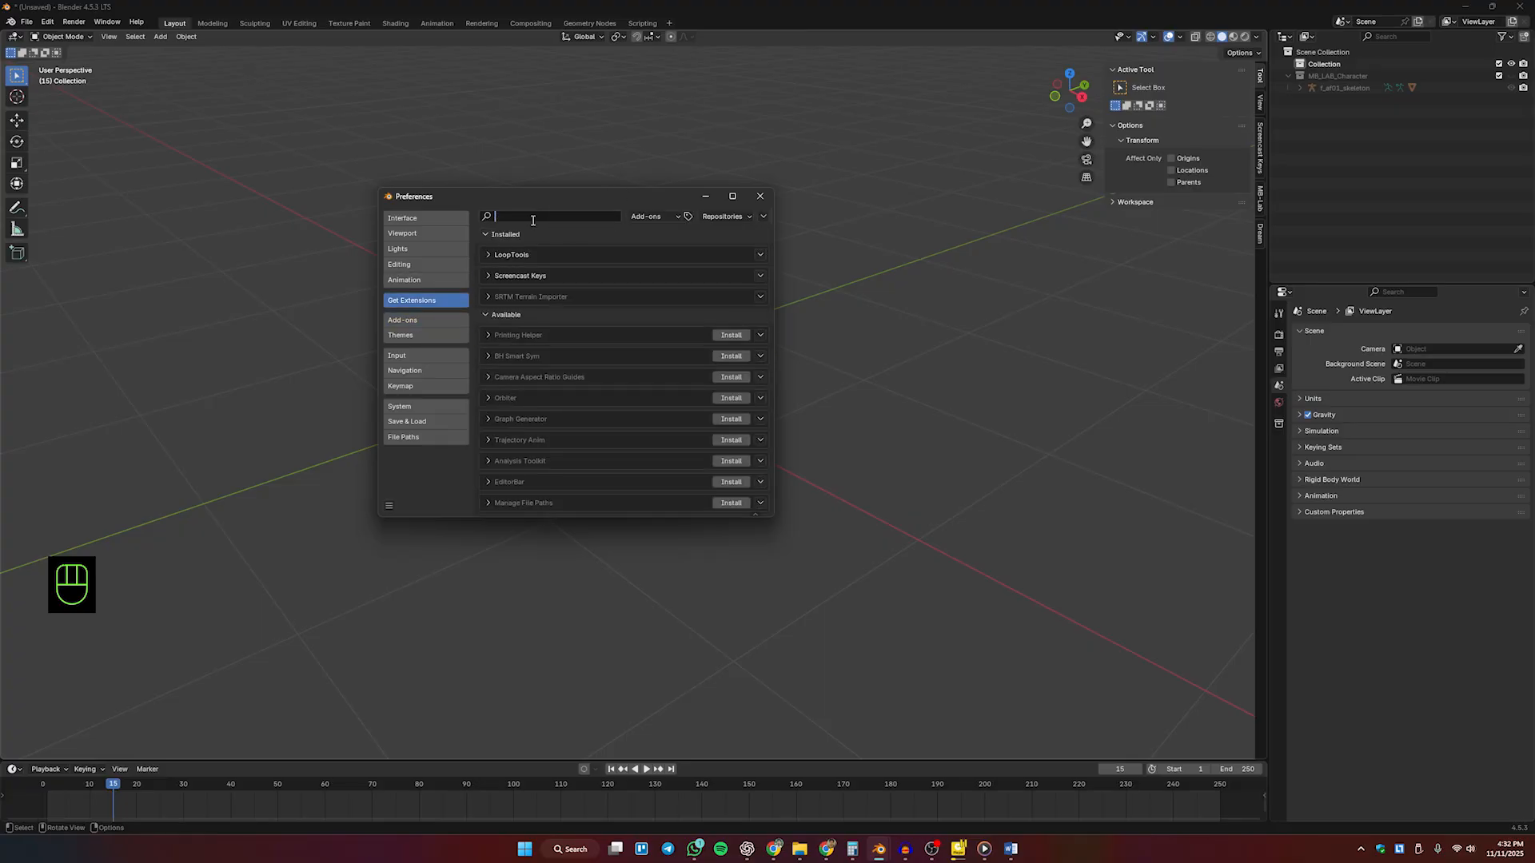
text(loop)
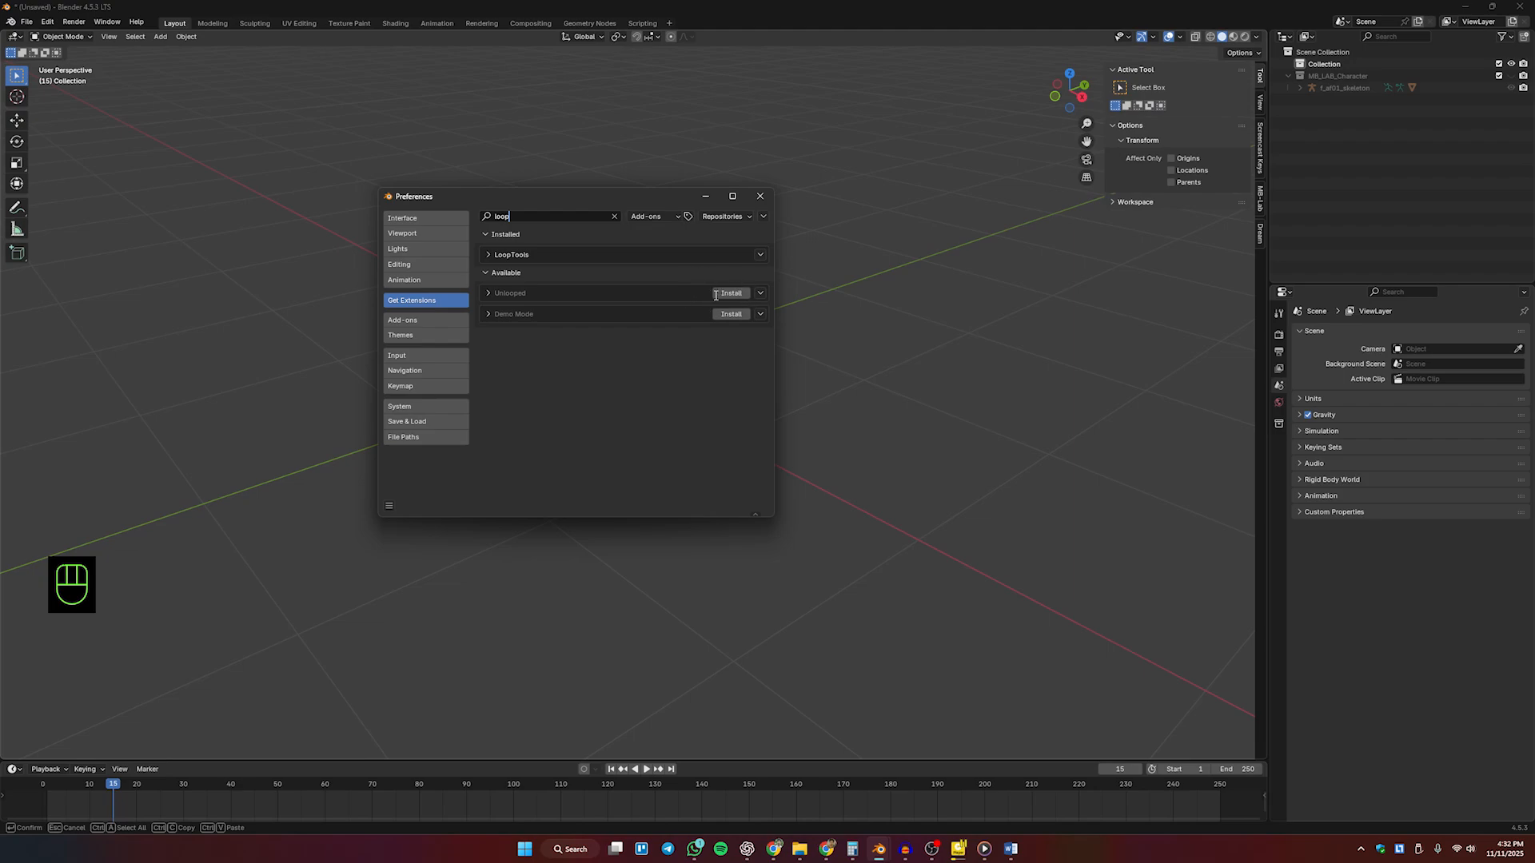
click(433, 322)
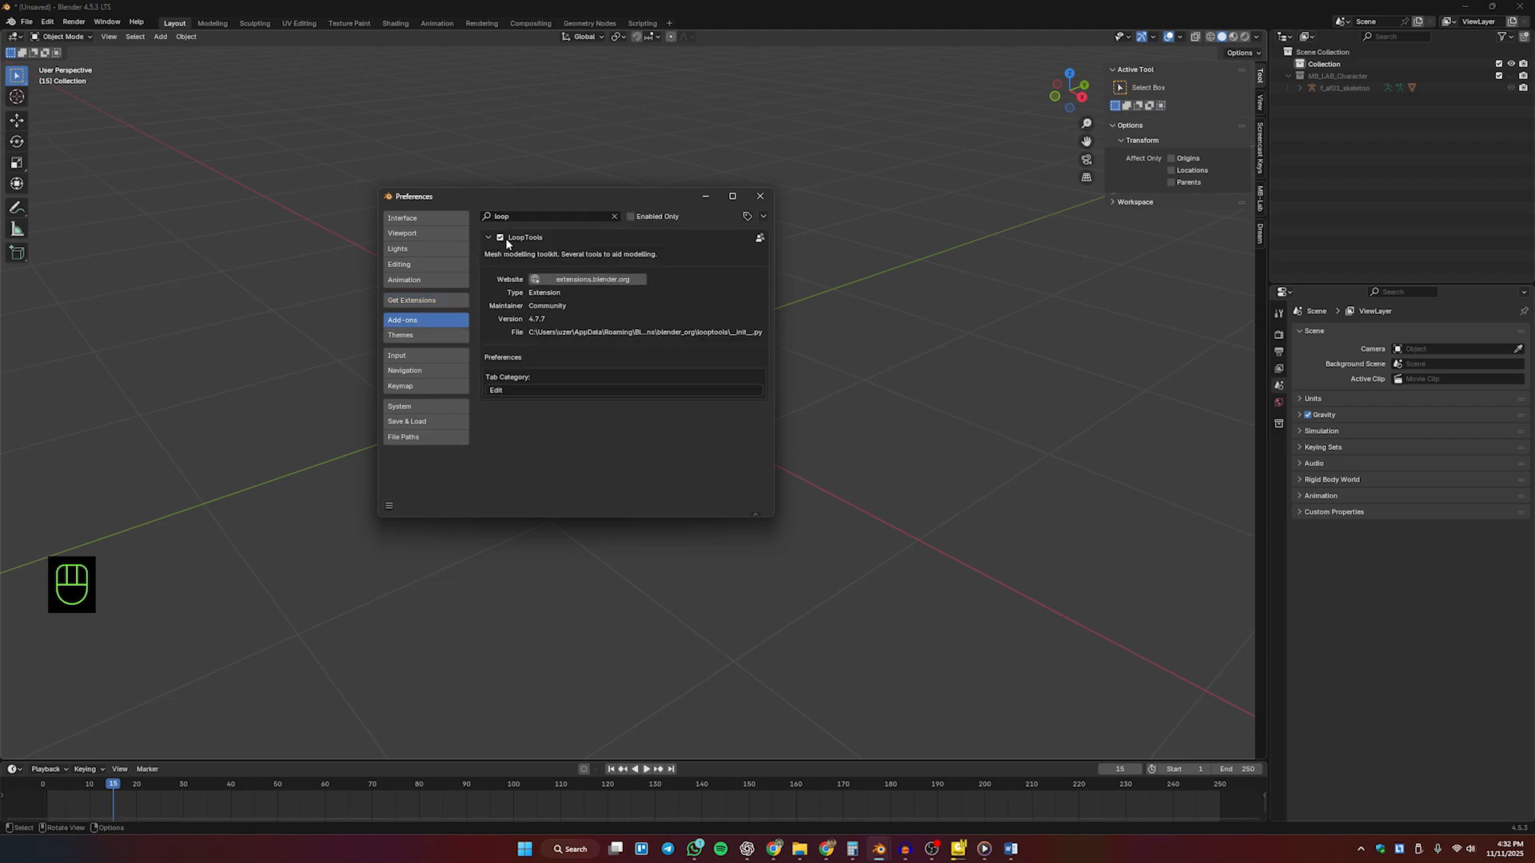
click(705, 195)
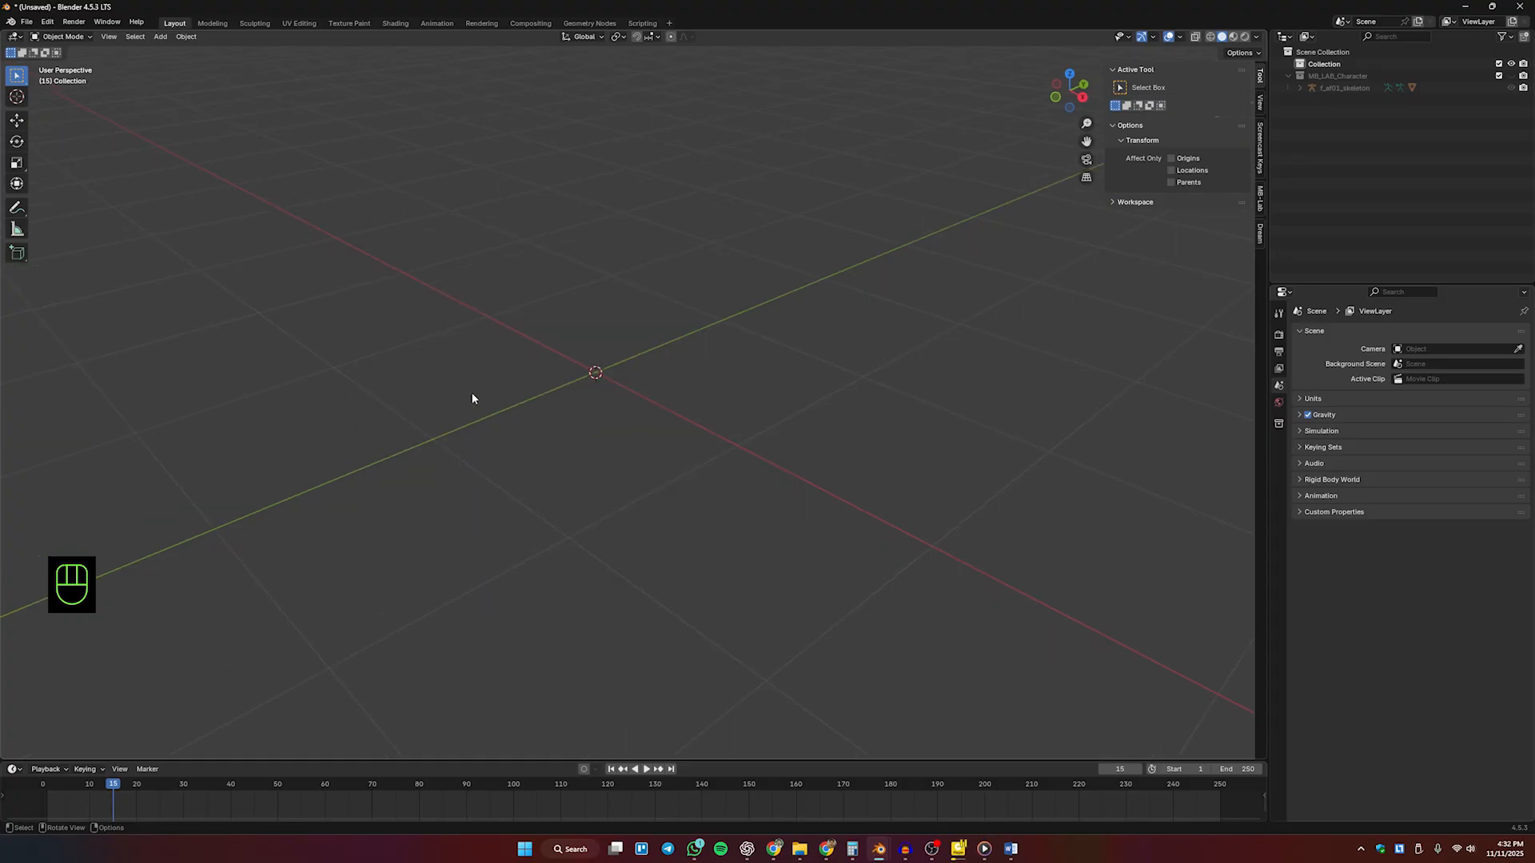
Step: Add a Grid mesh at the scene origin and switch it to Edit Mode
key(shift+a)
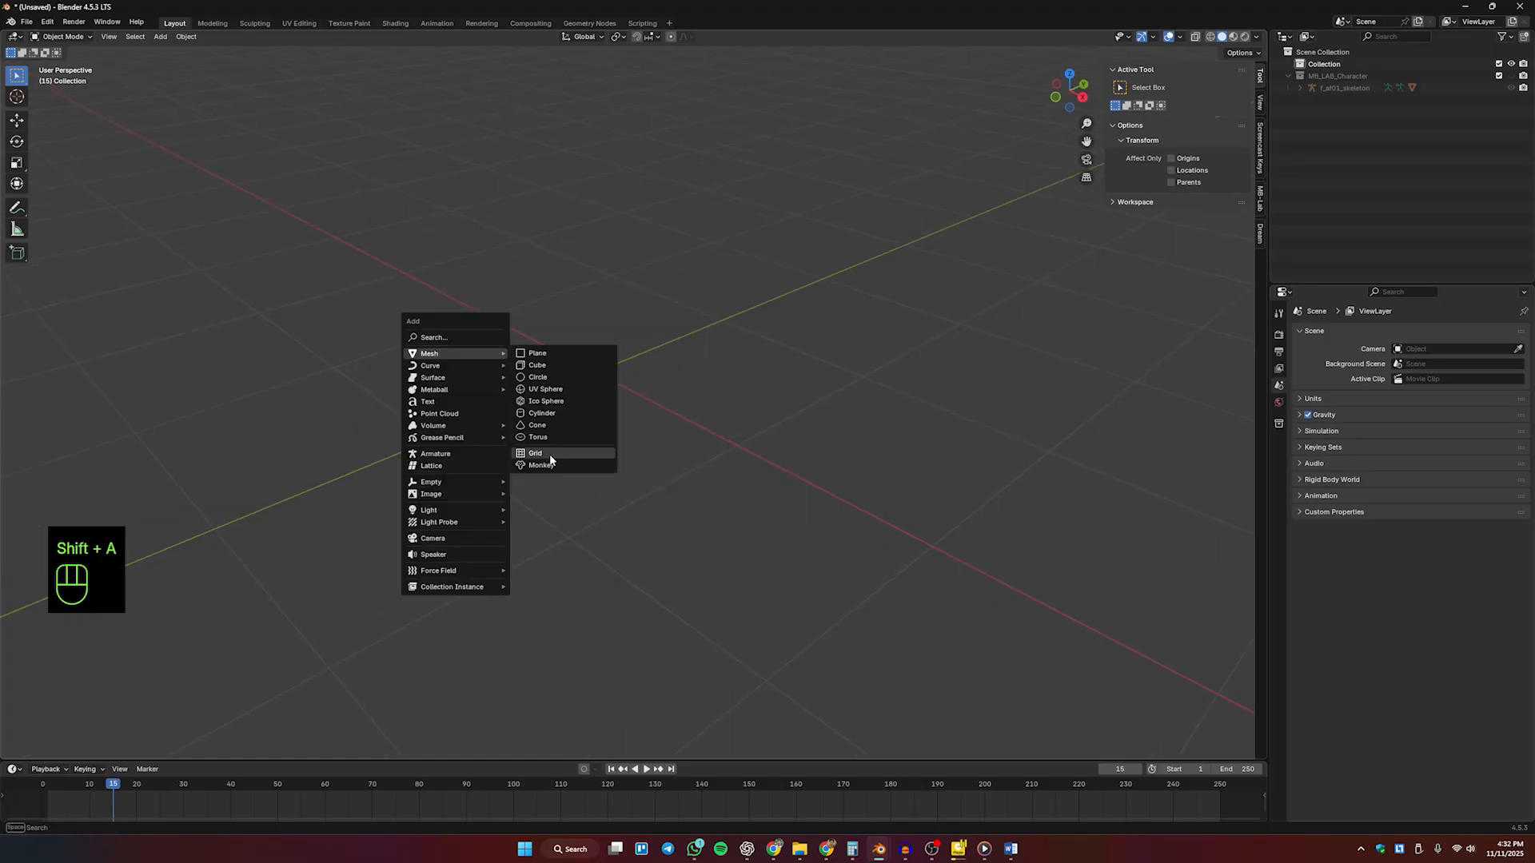
click(587, 473)
click(62, 37)
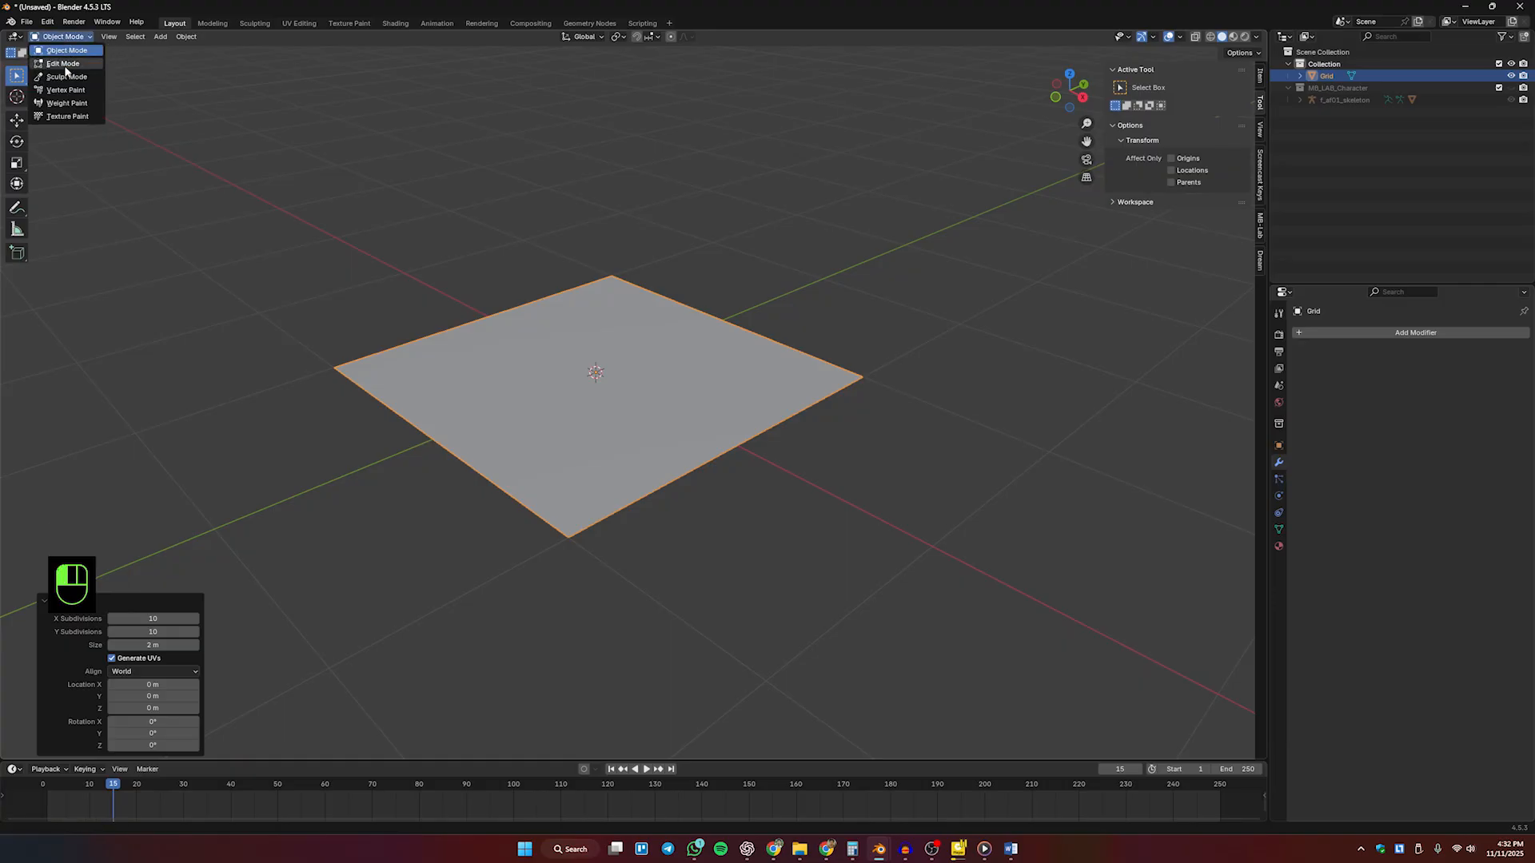
click(60, 63)
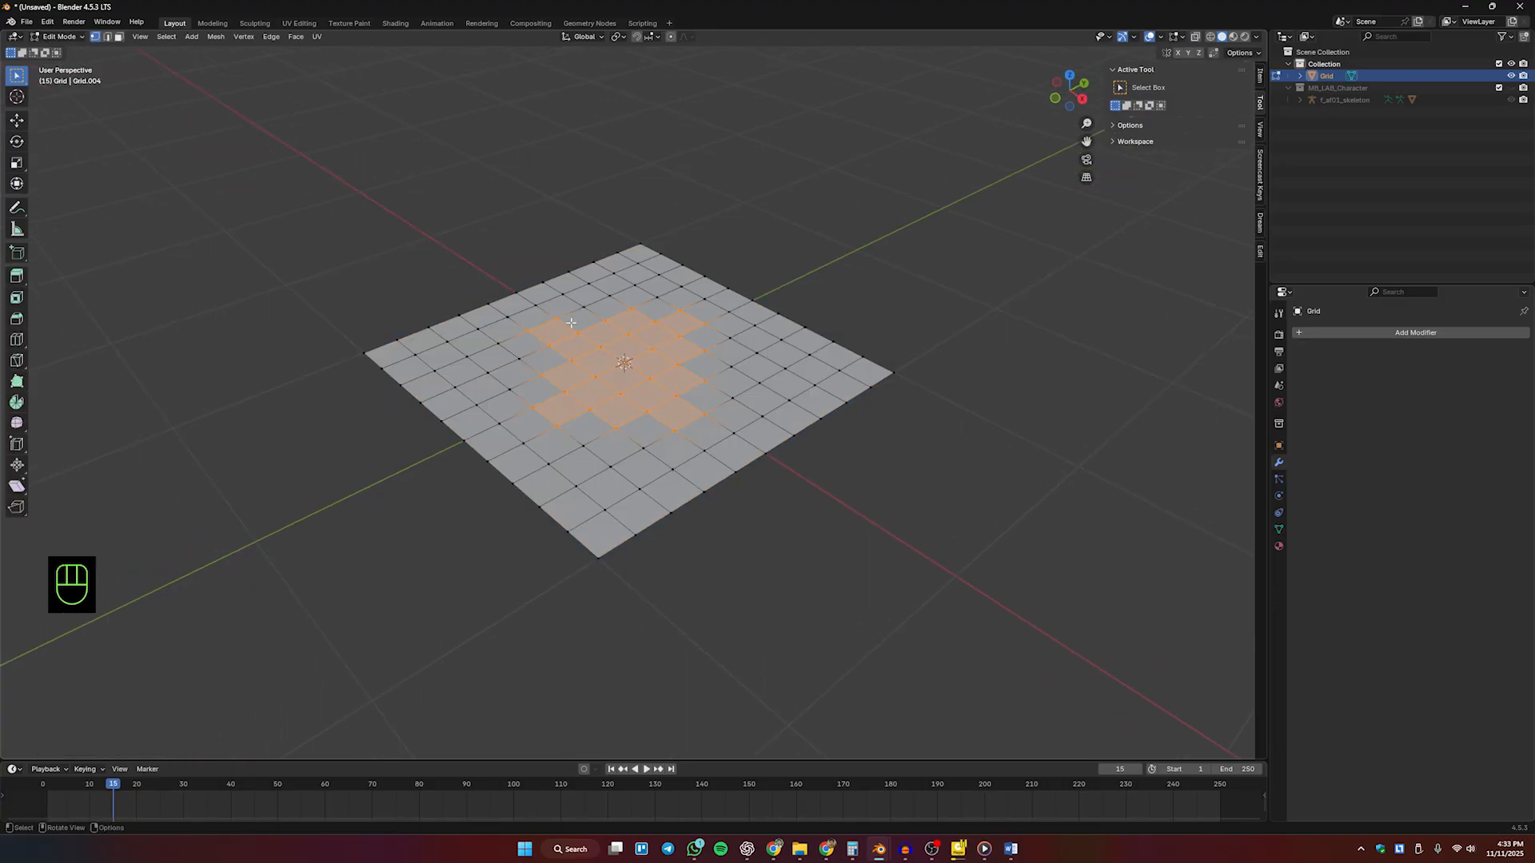
Step: Try the LoopTools Space operation on the selected faces in the middle of the grid
right_click(560, 326)
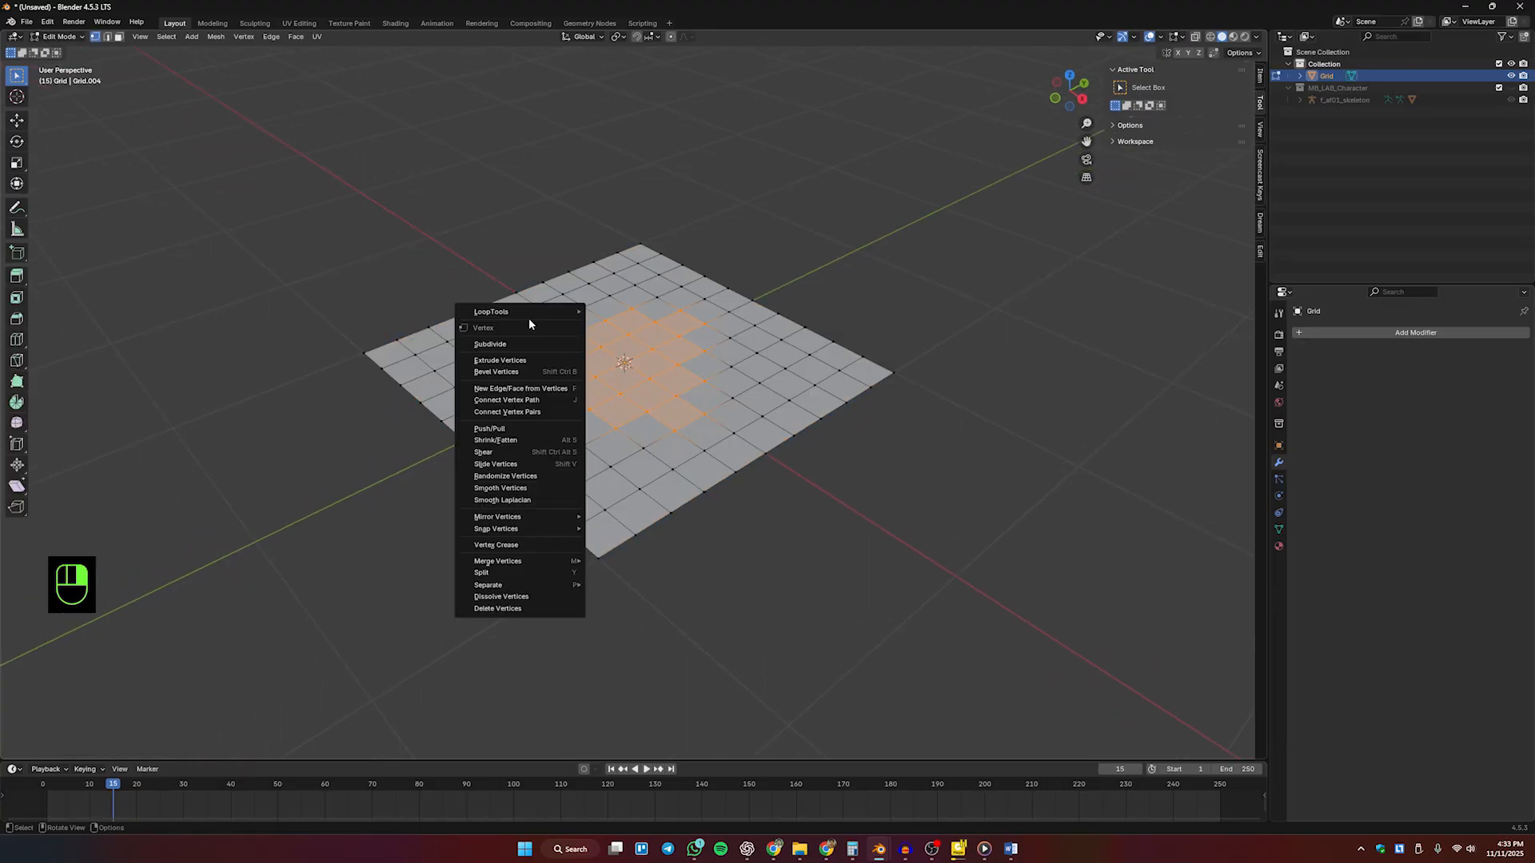
mouse_move(489, 317)
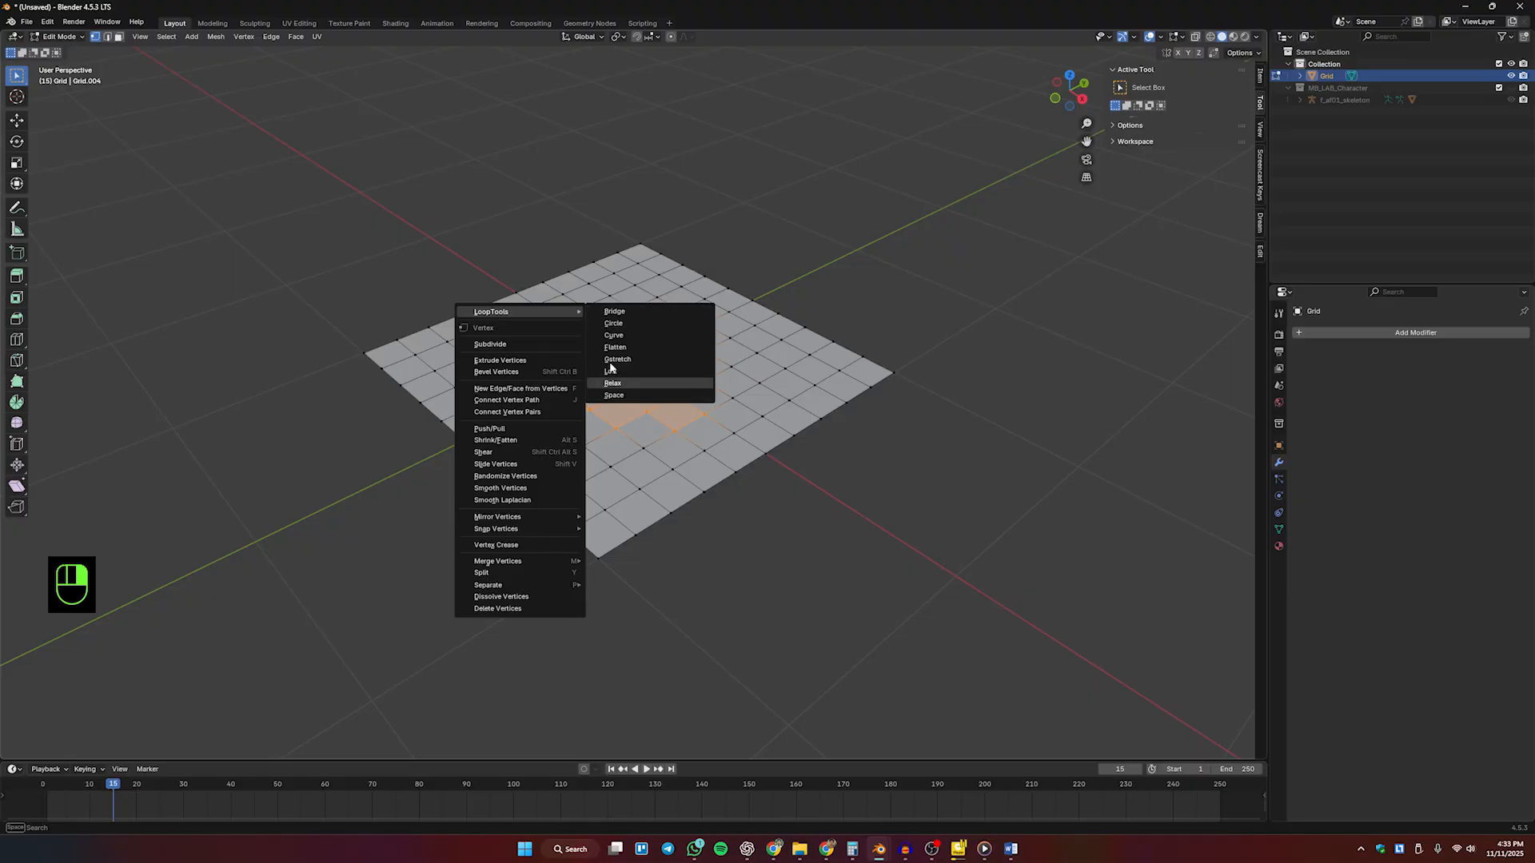
click(616, 395)
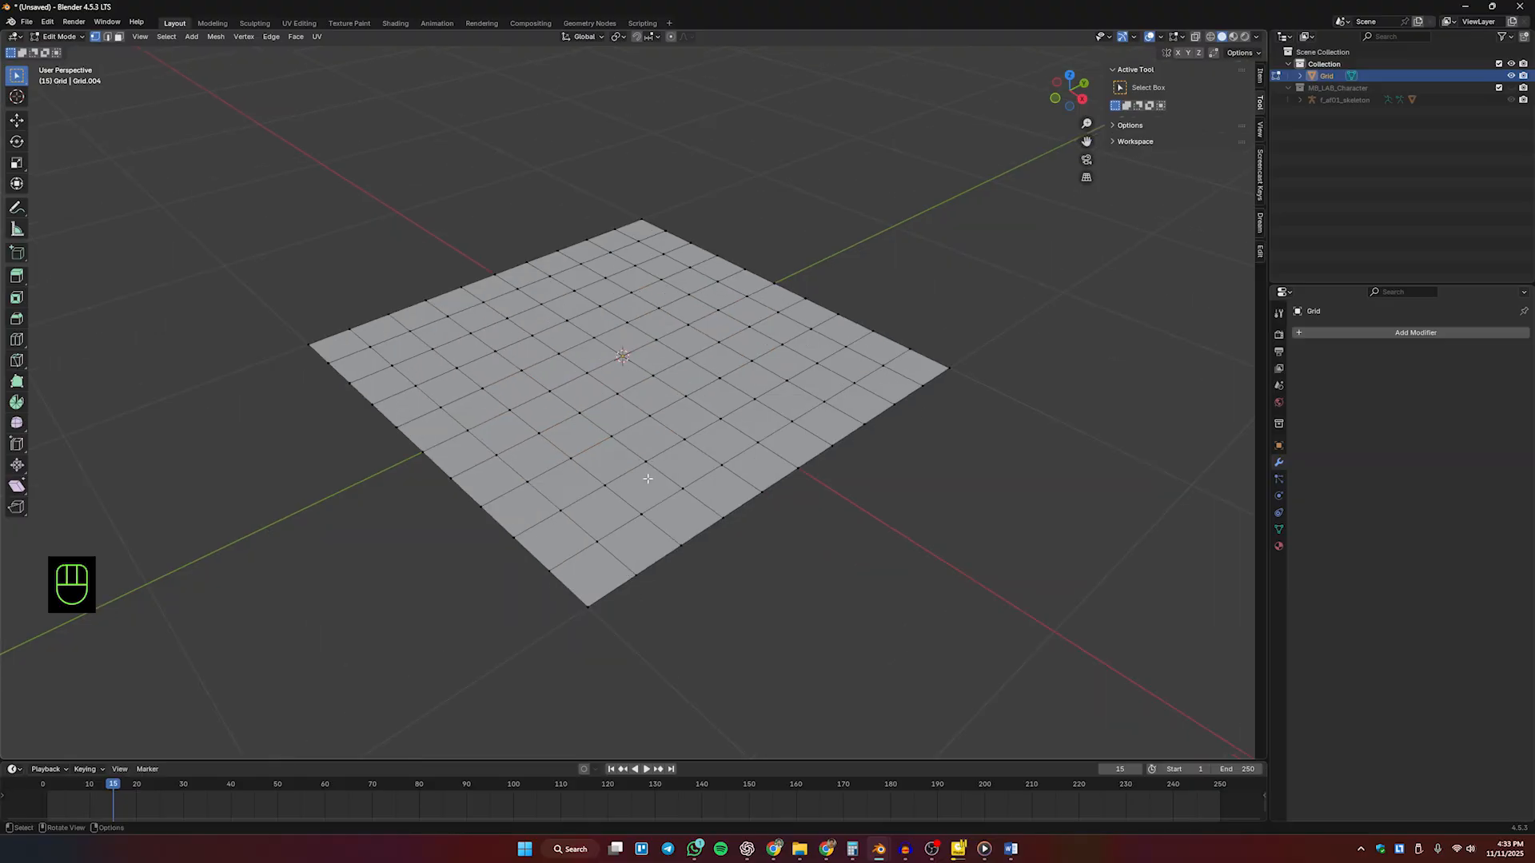
Step: In top view, select a four-by-four block of faces above and beside the grid's centre and shape it with LoopTools Circle
middle_drag(647, 478, 579, 435)
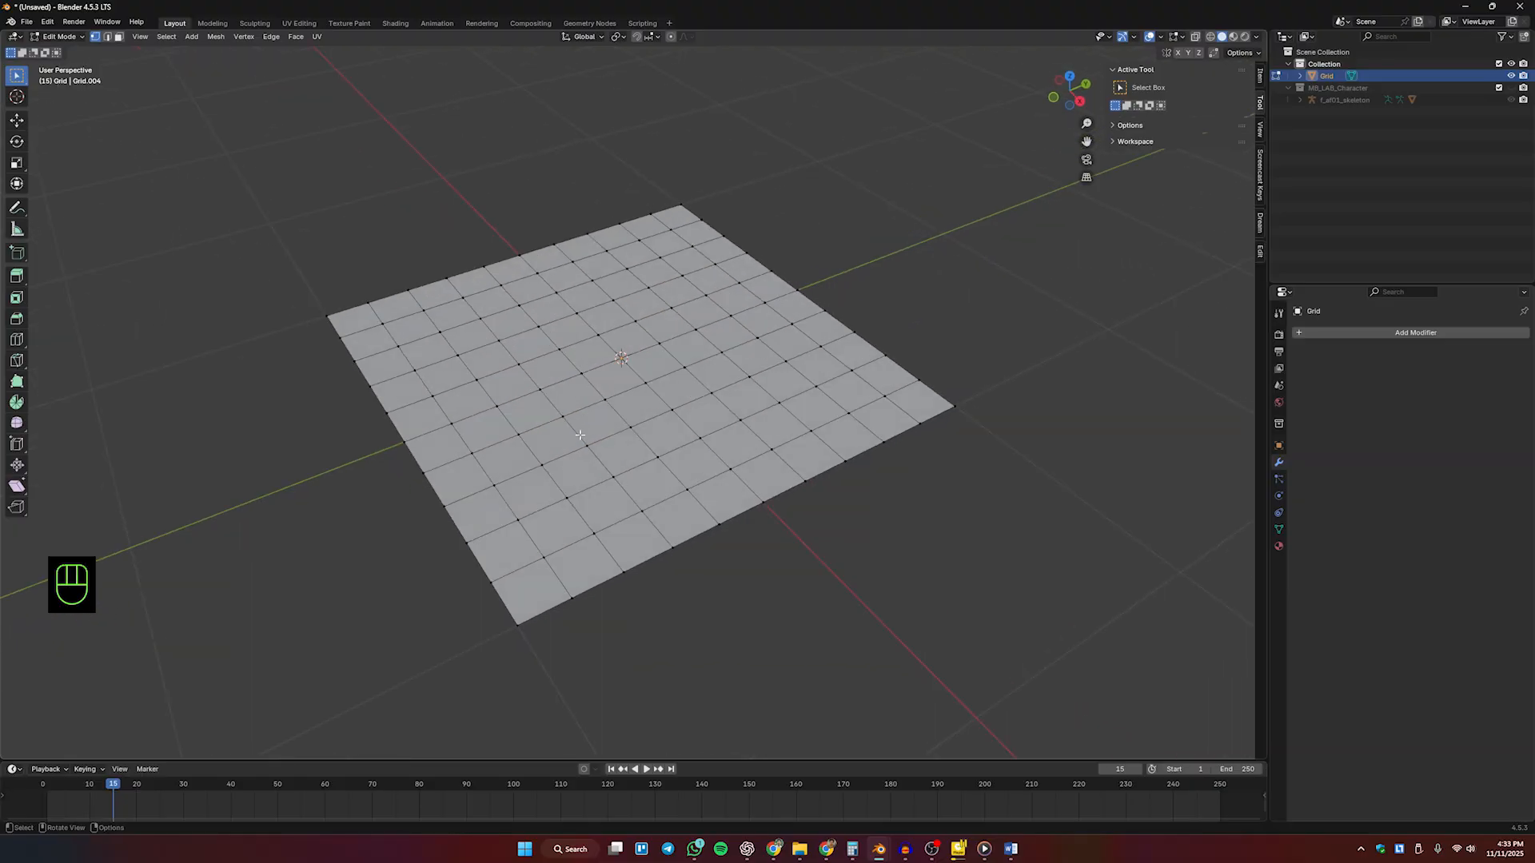
key(KP_7)
shift+middle_drag(530, 367, 580, 485)
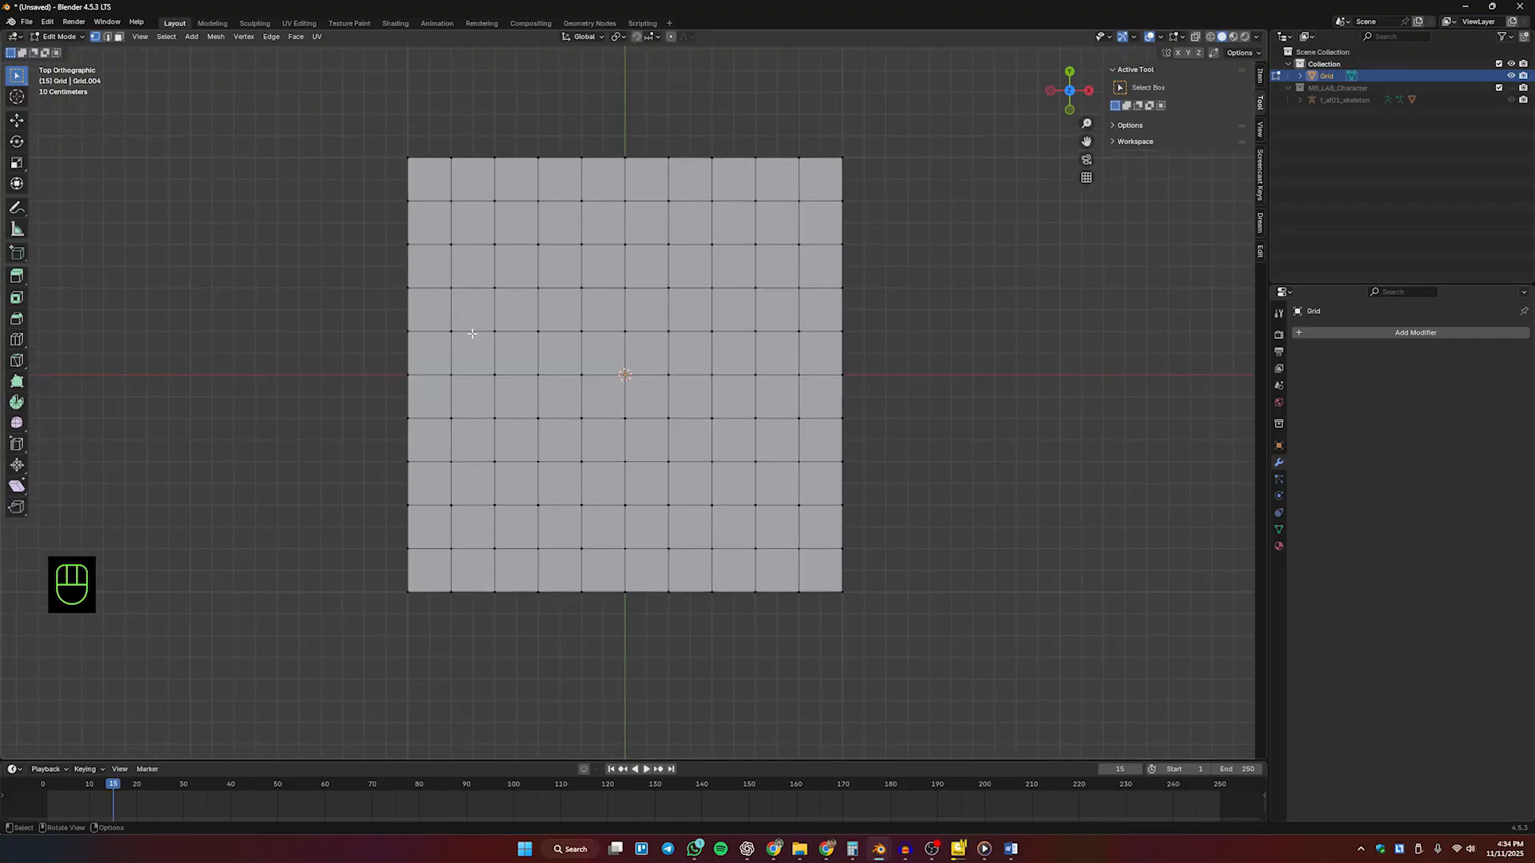
drag(471, 231, 693, 451)
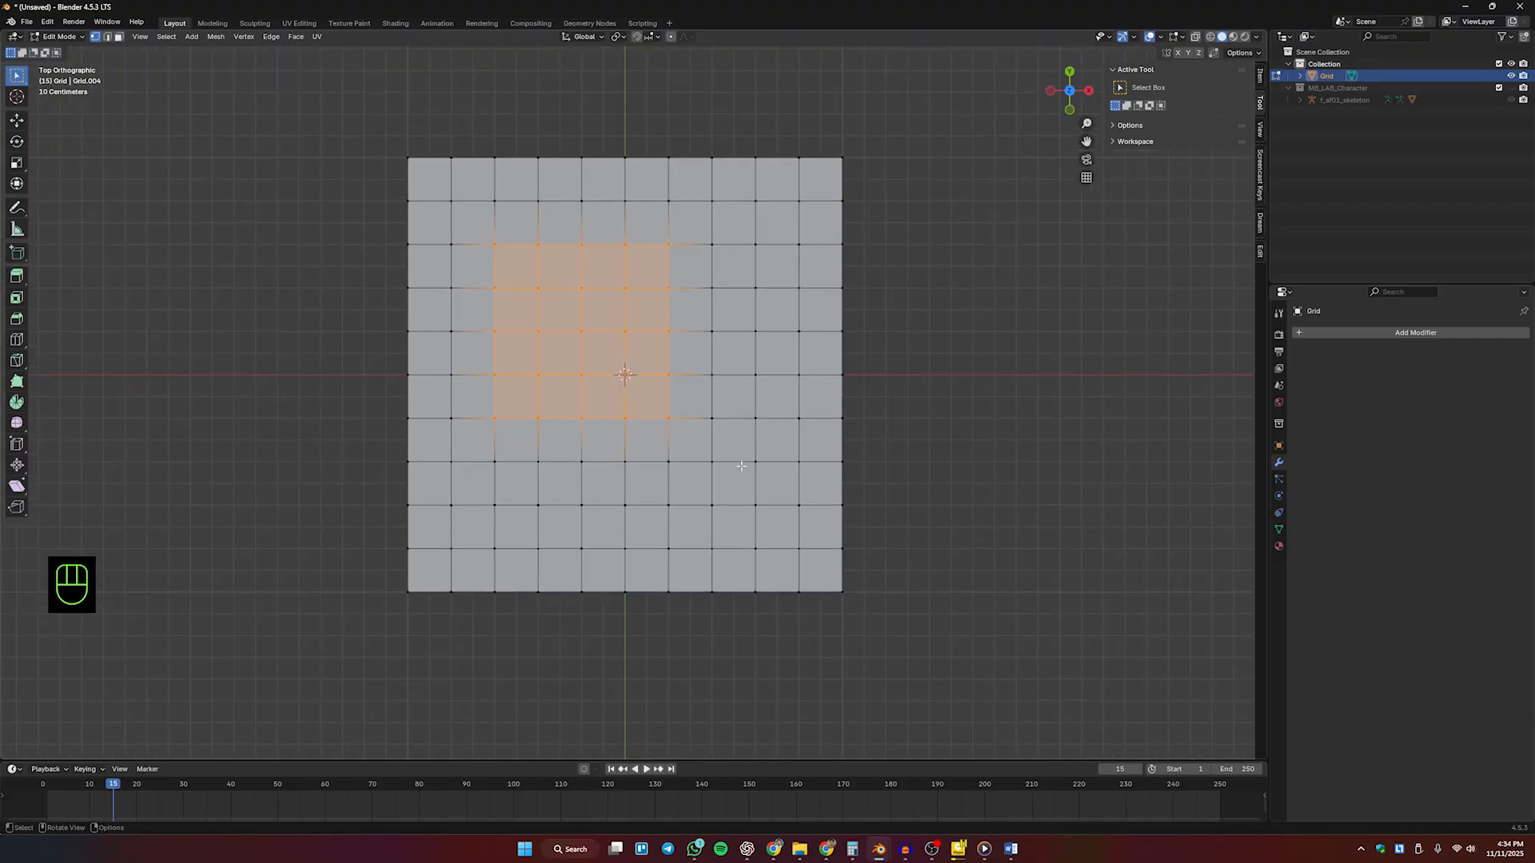
right_click(540, 261)
mouse_move(559, 260)
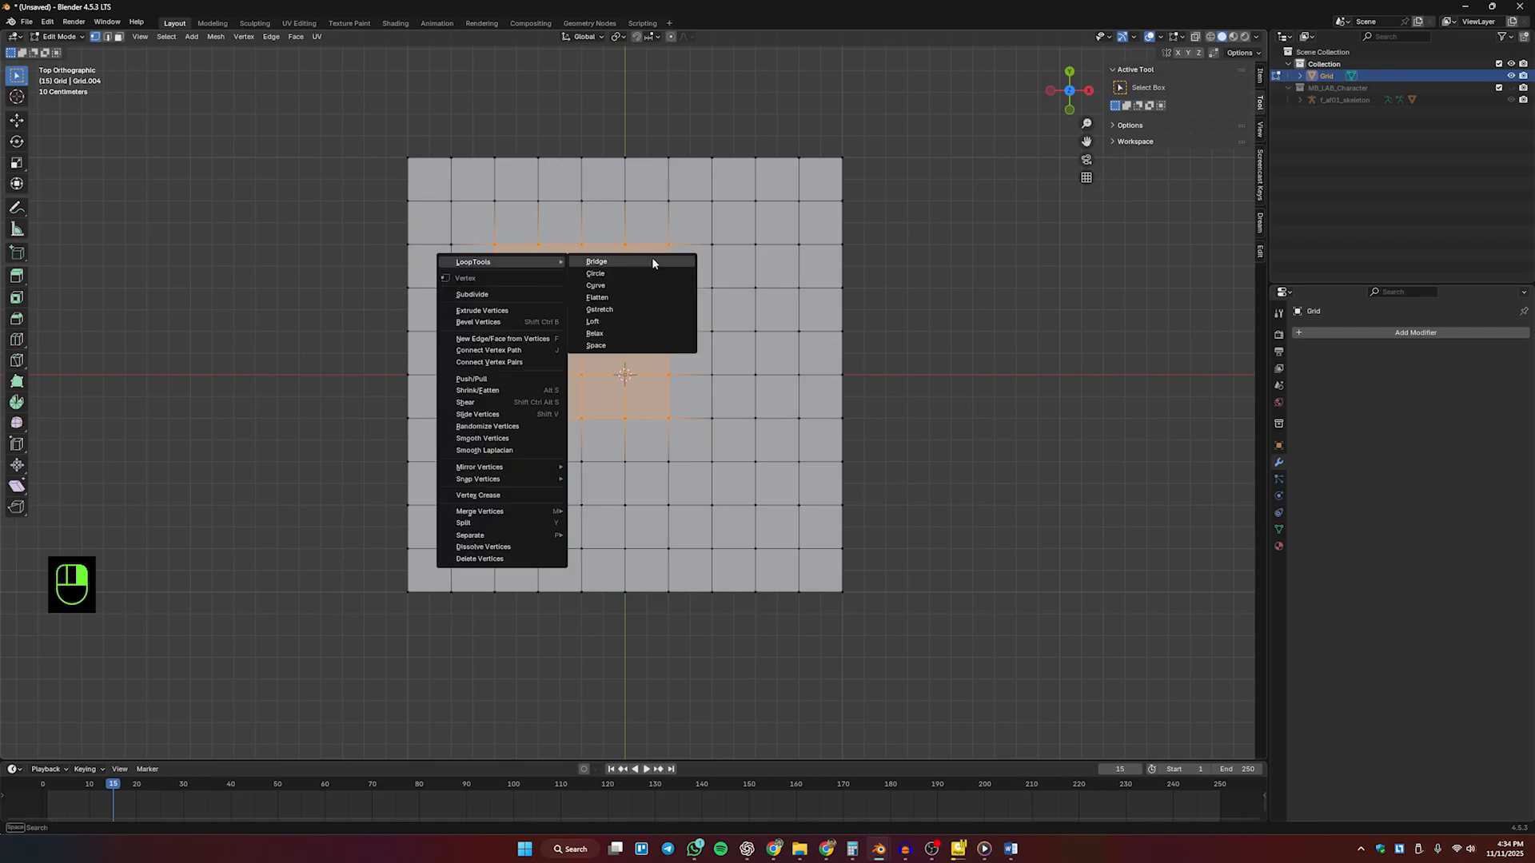
click(640, 275)
Step: Delete the circular patch's faces to cut a round hole in the grid, and return to Object Mode
middle_drag(640, 273, 654, 358)
key(x)
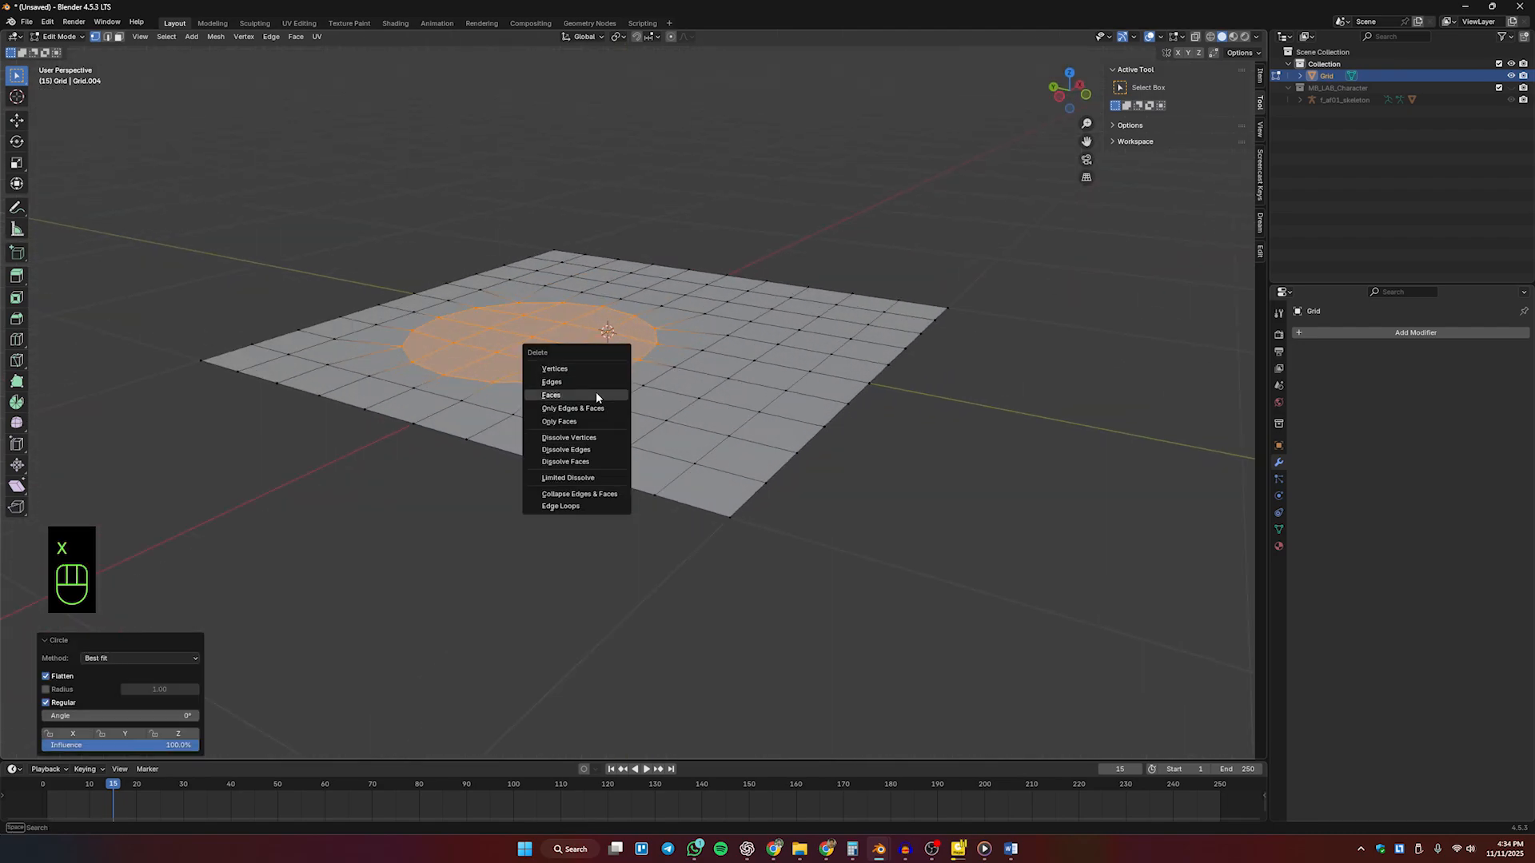
click(596, 393)
key(Tab)
scroll(858, 462, down, 4)
middle_drag(859, 462, 851, 527)
click(595, 511)
middle_drag(598, 496, 629, 450)
scroll(708, 439, up, 4)
click(709, 439)
key(Tab)
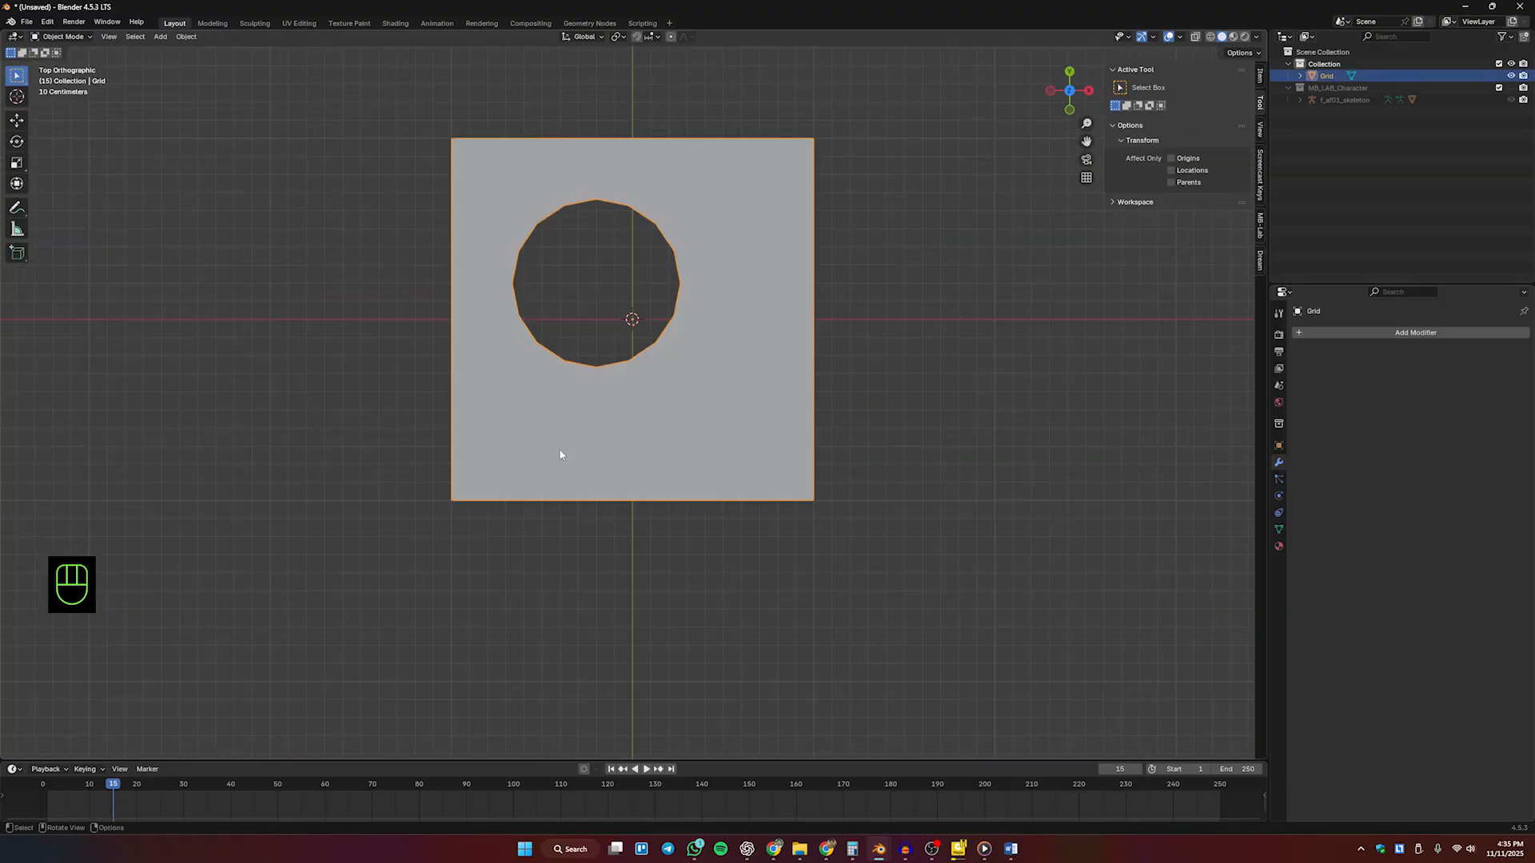
Step: Delete the grid and add a Monkey mesh at the scene origin
middle_drag(559, 449, 620, 392)
key(Delete)
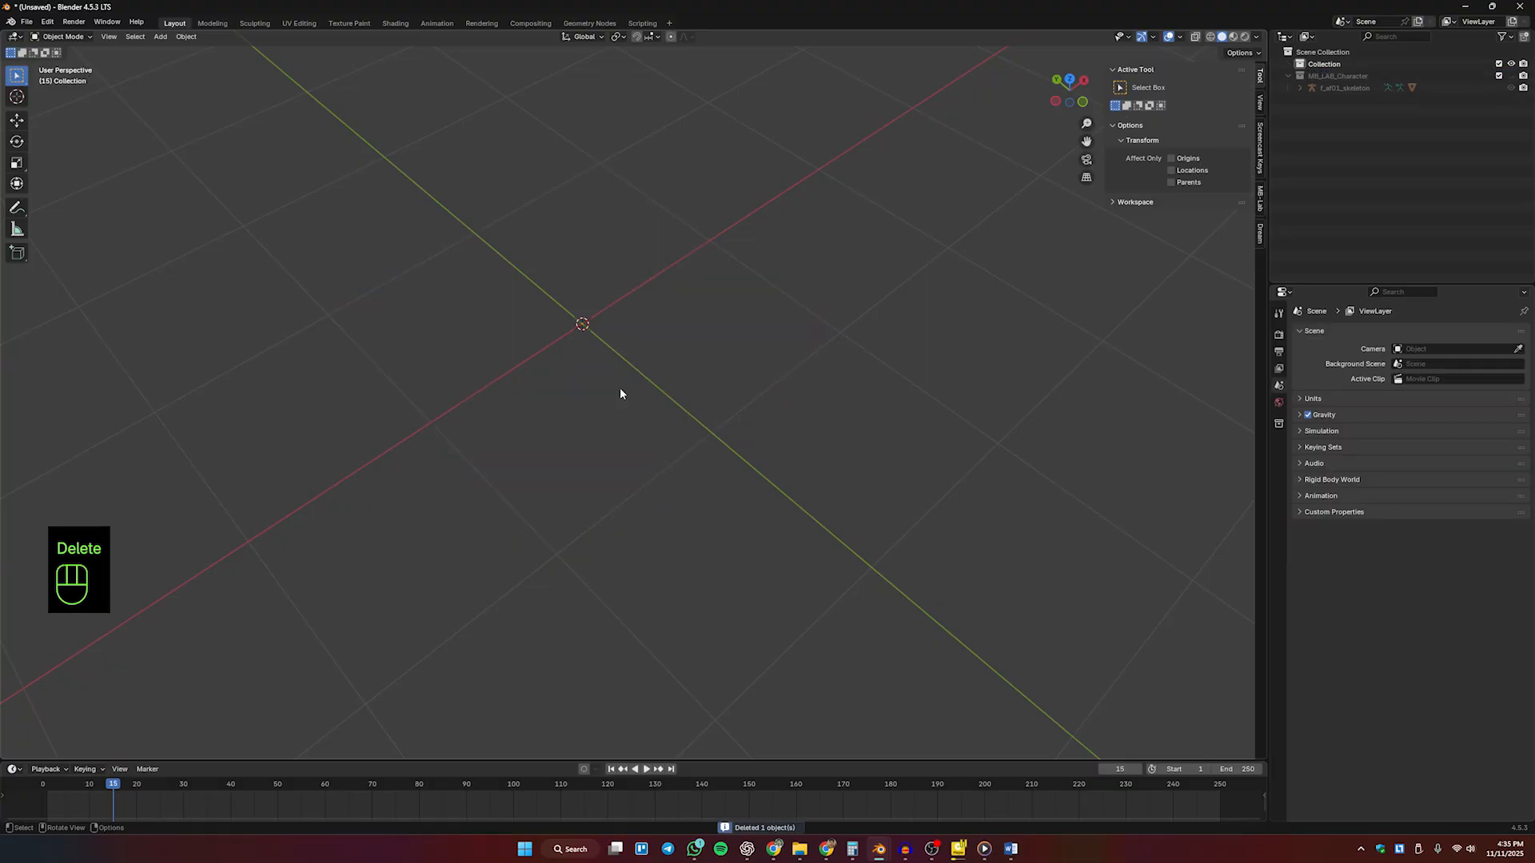
key(shift+a)
mouse_move(616, 393)
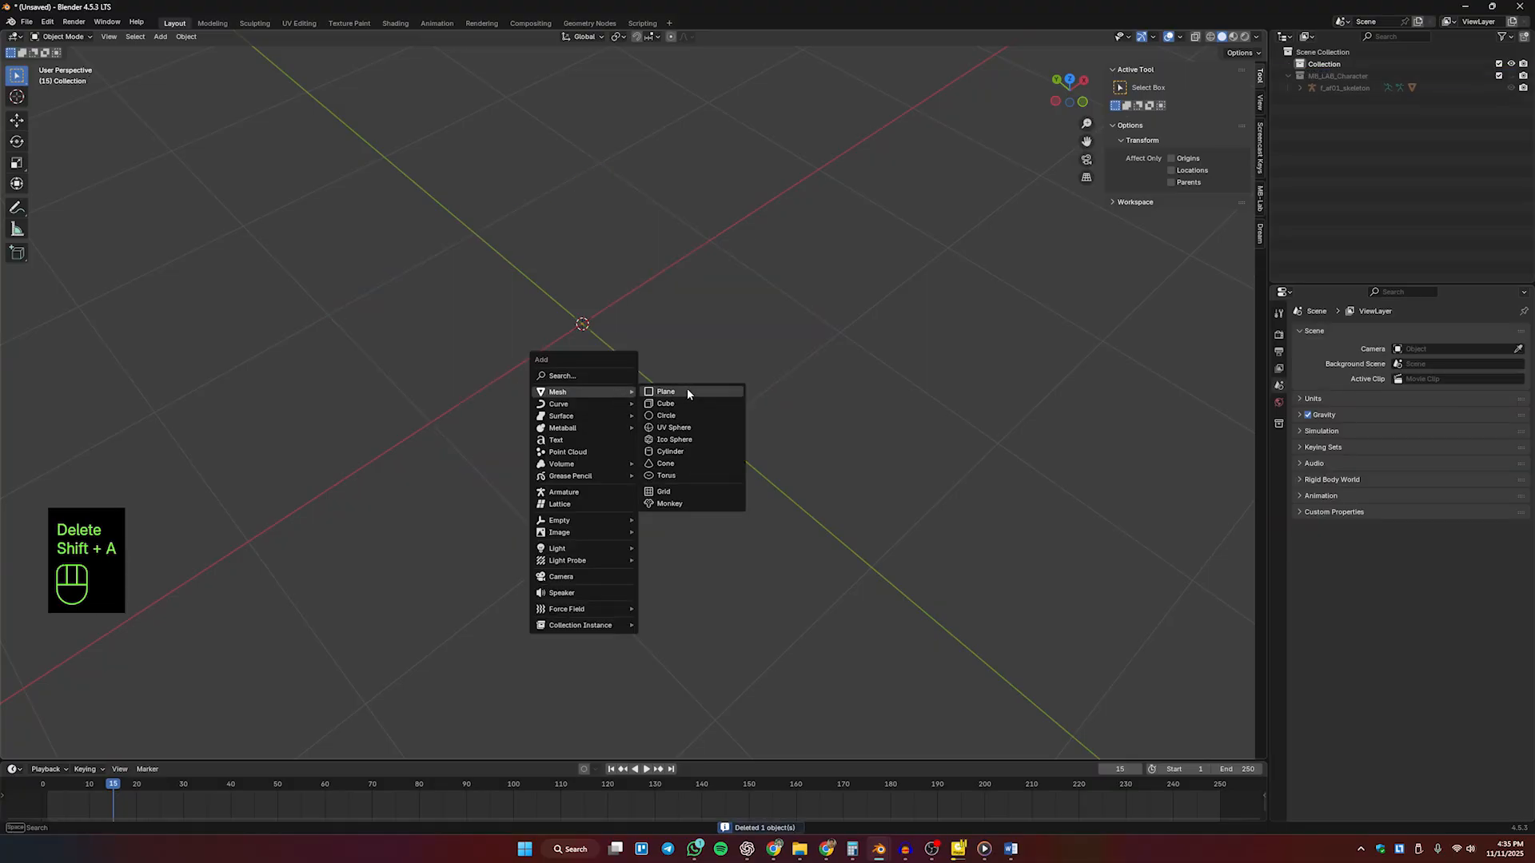
click(699, 503)
middle_drag(692, 489, 640, 448)
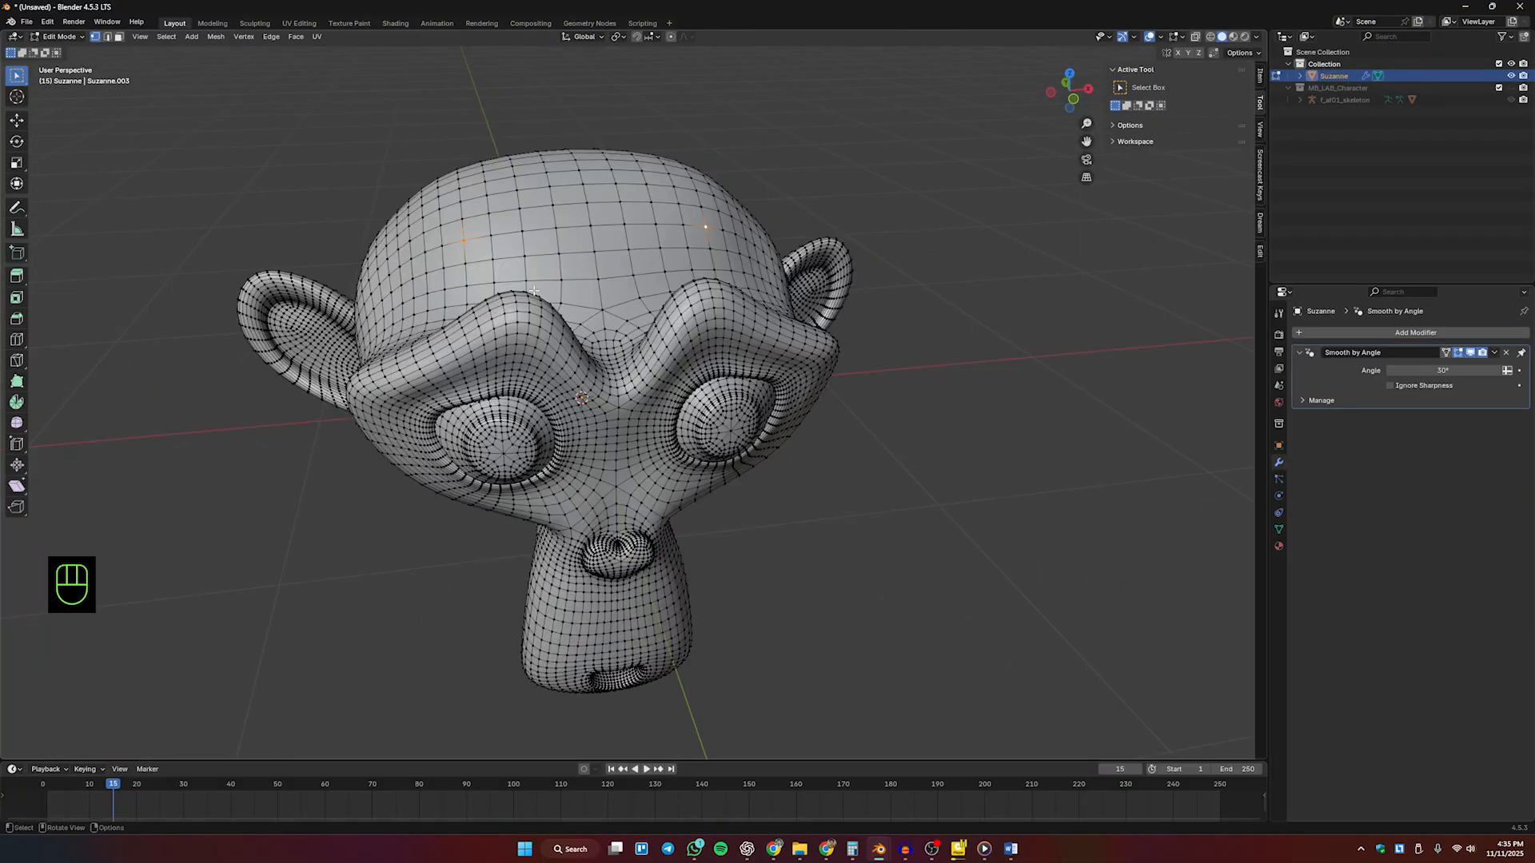
Step: Select the shortest vertex path across Suzanne's forehead and apply LoopTools Gstretch to it
middle_drag(560, 399, 485, 248)
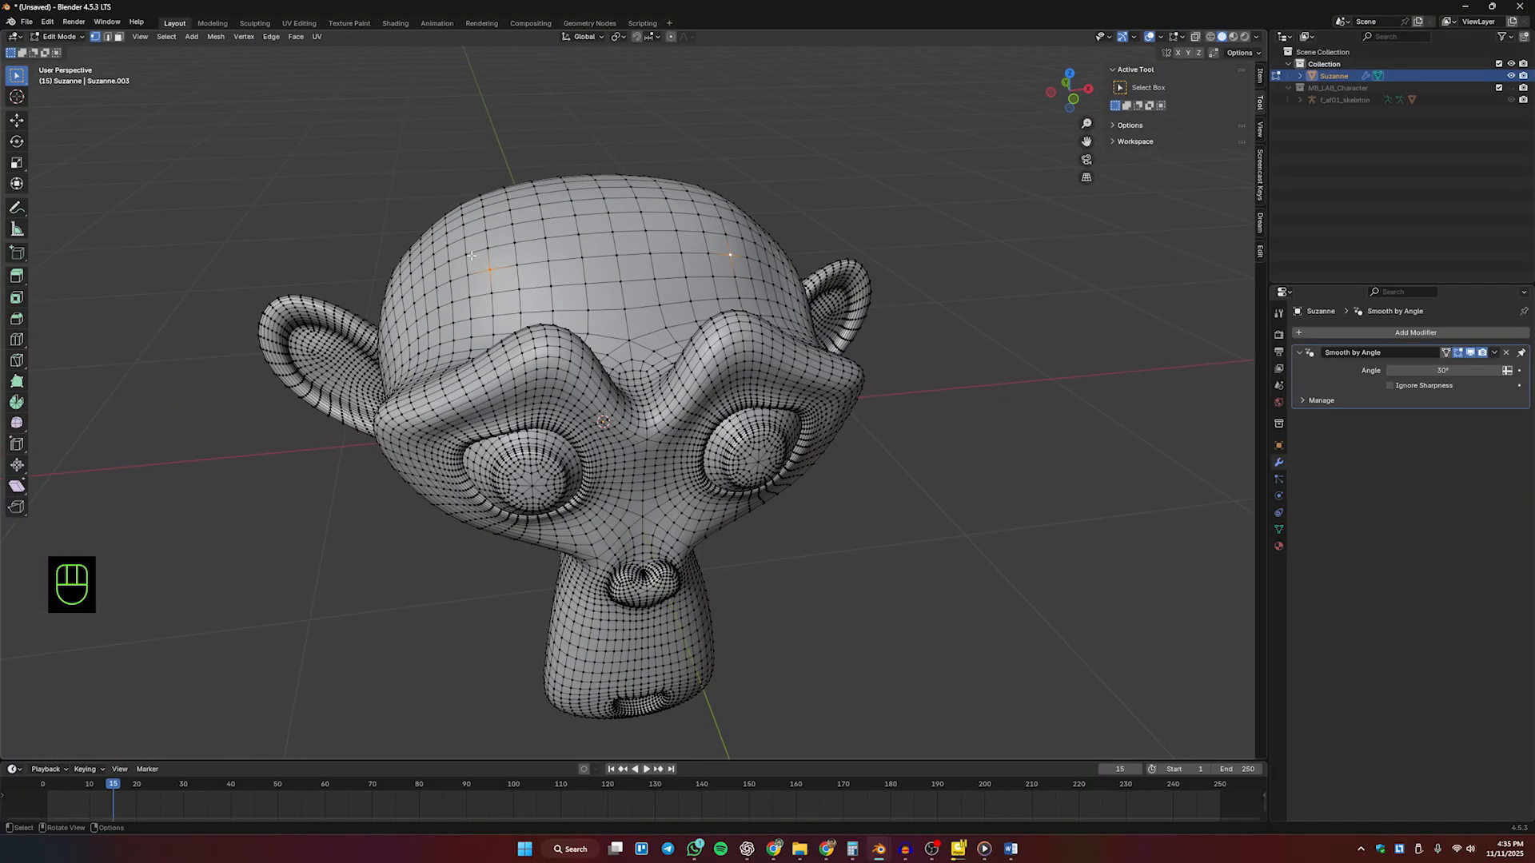
ctrl+shift+click(488, 248)
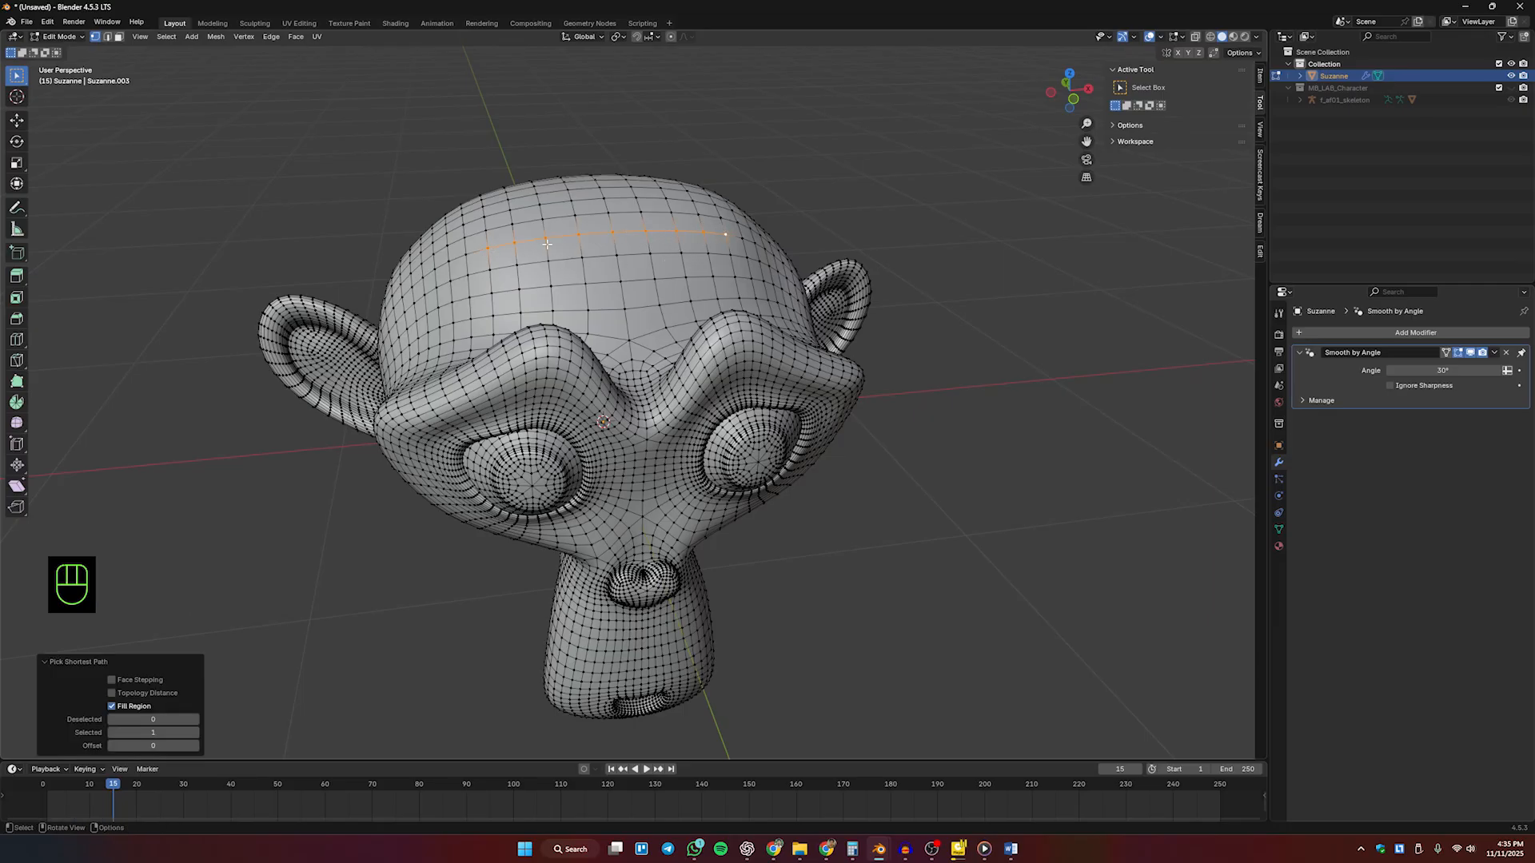
right_click(606, 240)
mouse_move(606, 221)
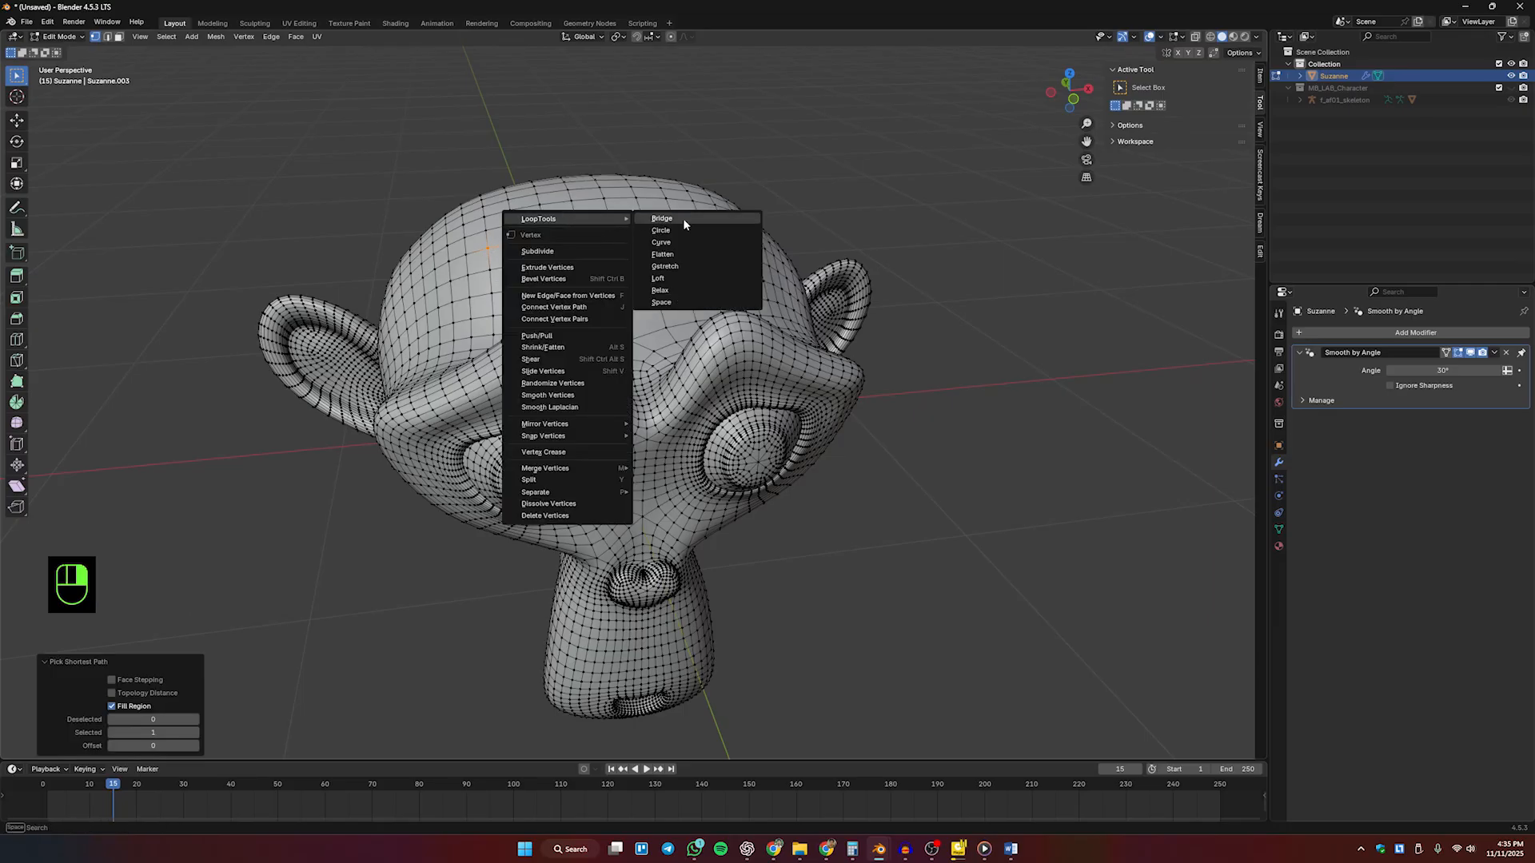
click(691, 272)
Step: Select a patch of vertices on the upper side of Suzanne's head and apply LoopTools Relax
middle_drag(607, 304, 439, 330)
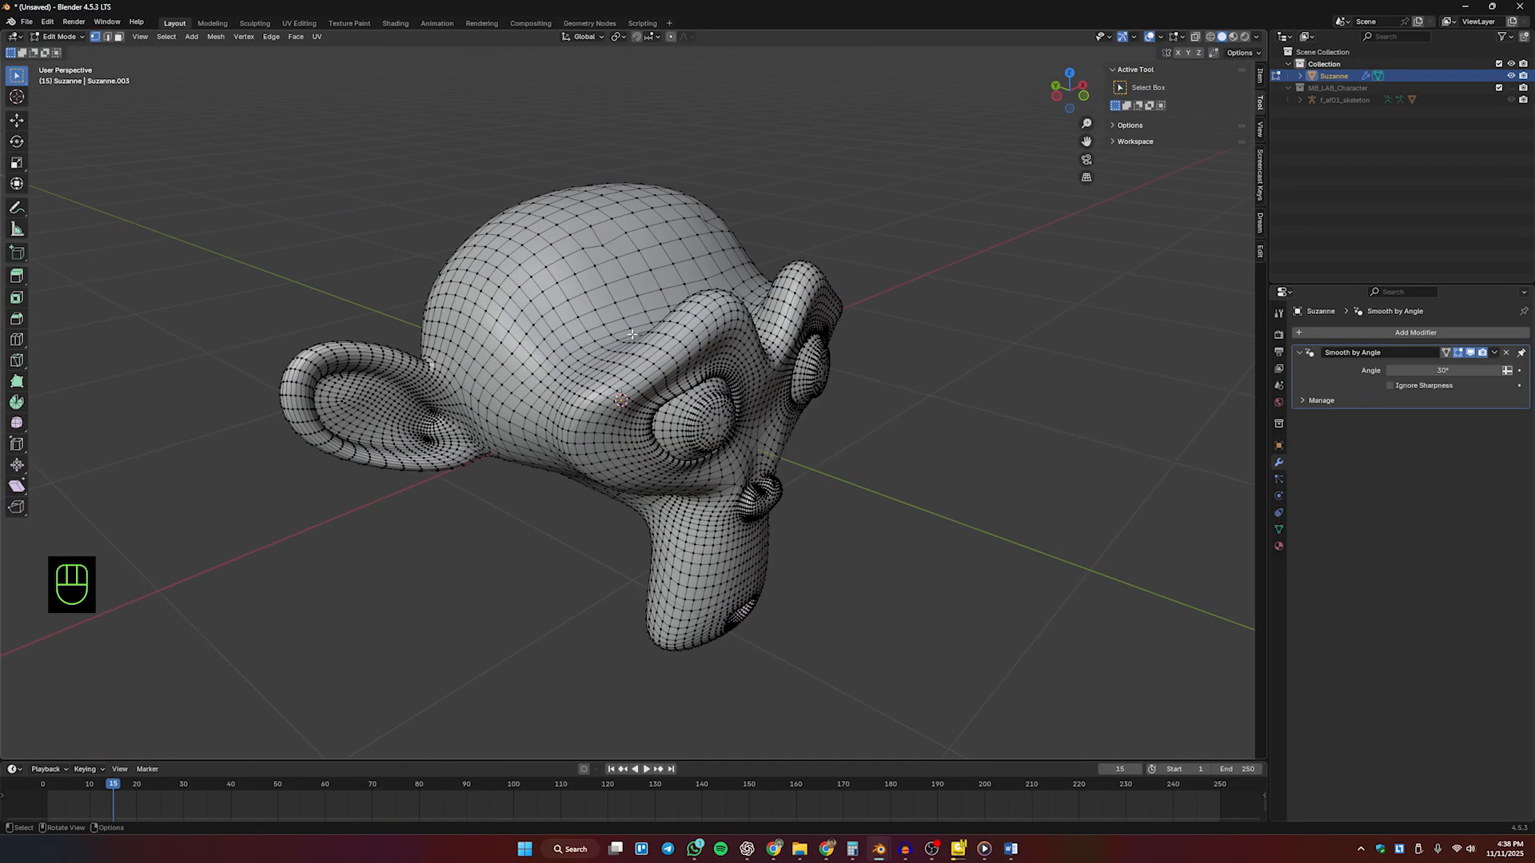
middle_drag(479, 360, 560, 232)
drag(503, 216, 632, 308)
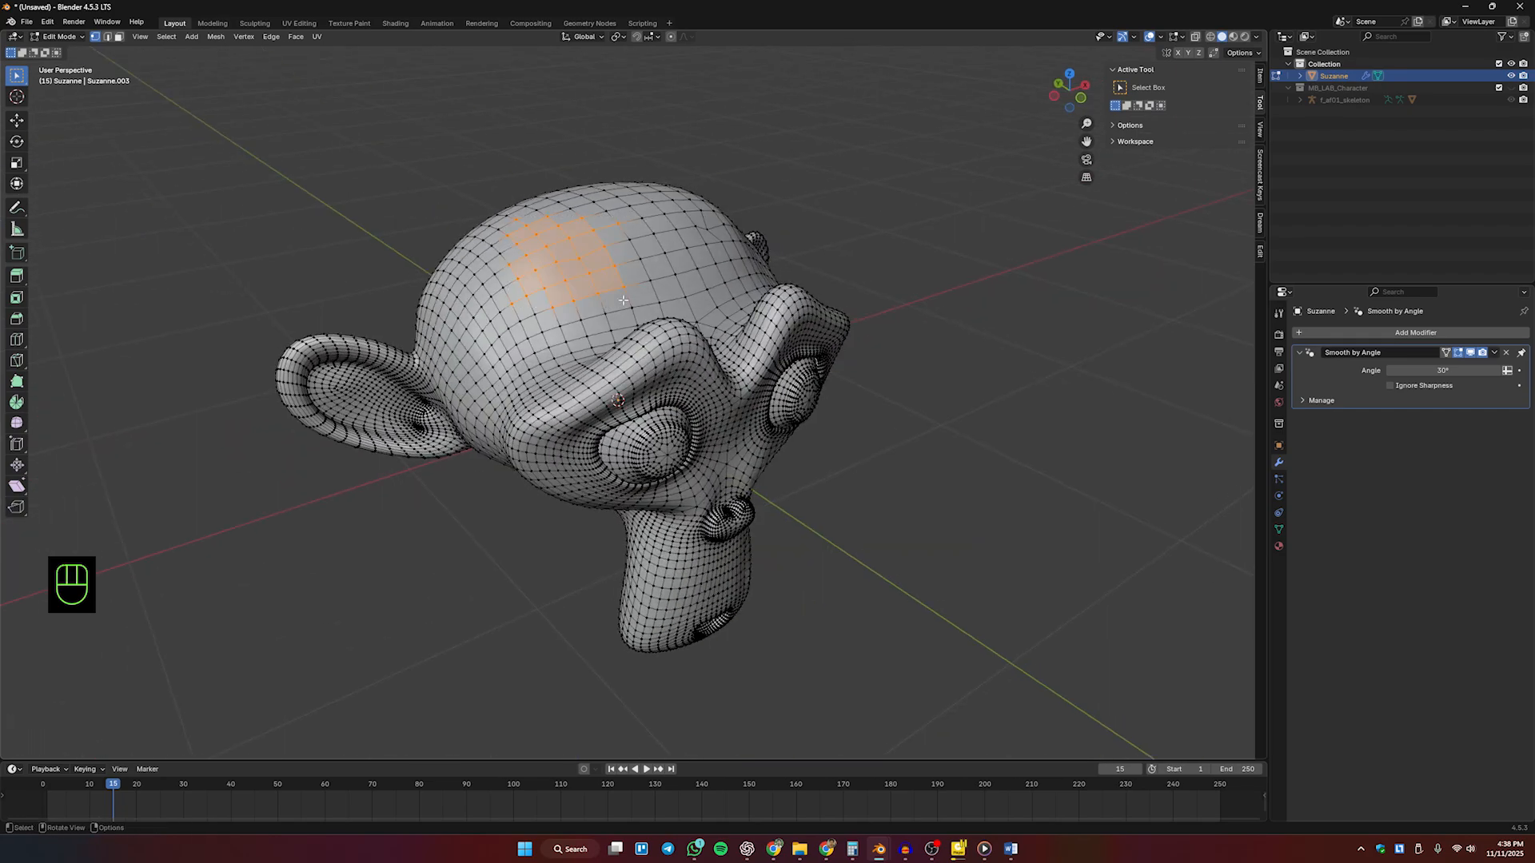
right_click(578, 263)
mouse_move(516, 247)
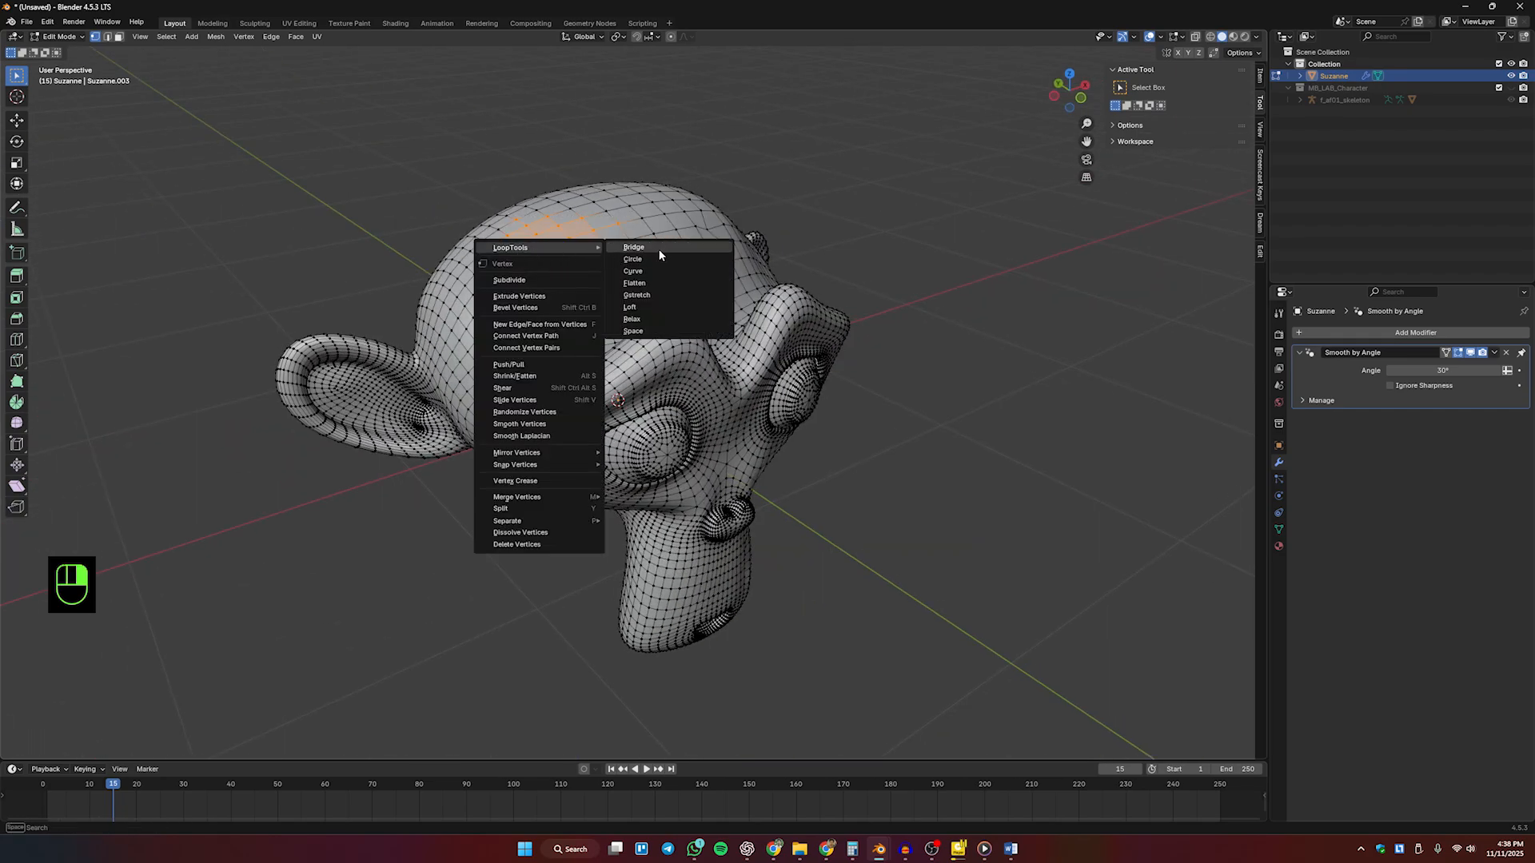
click(639, 320)
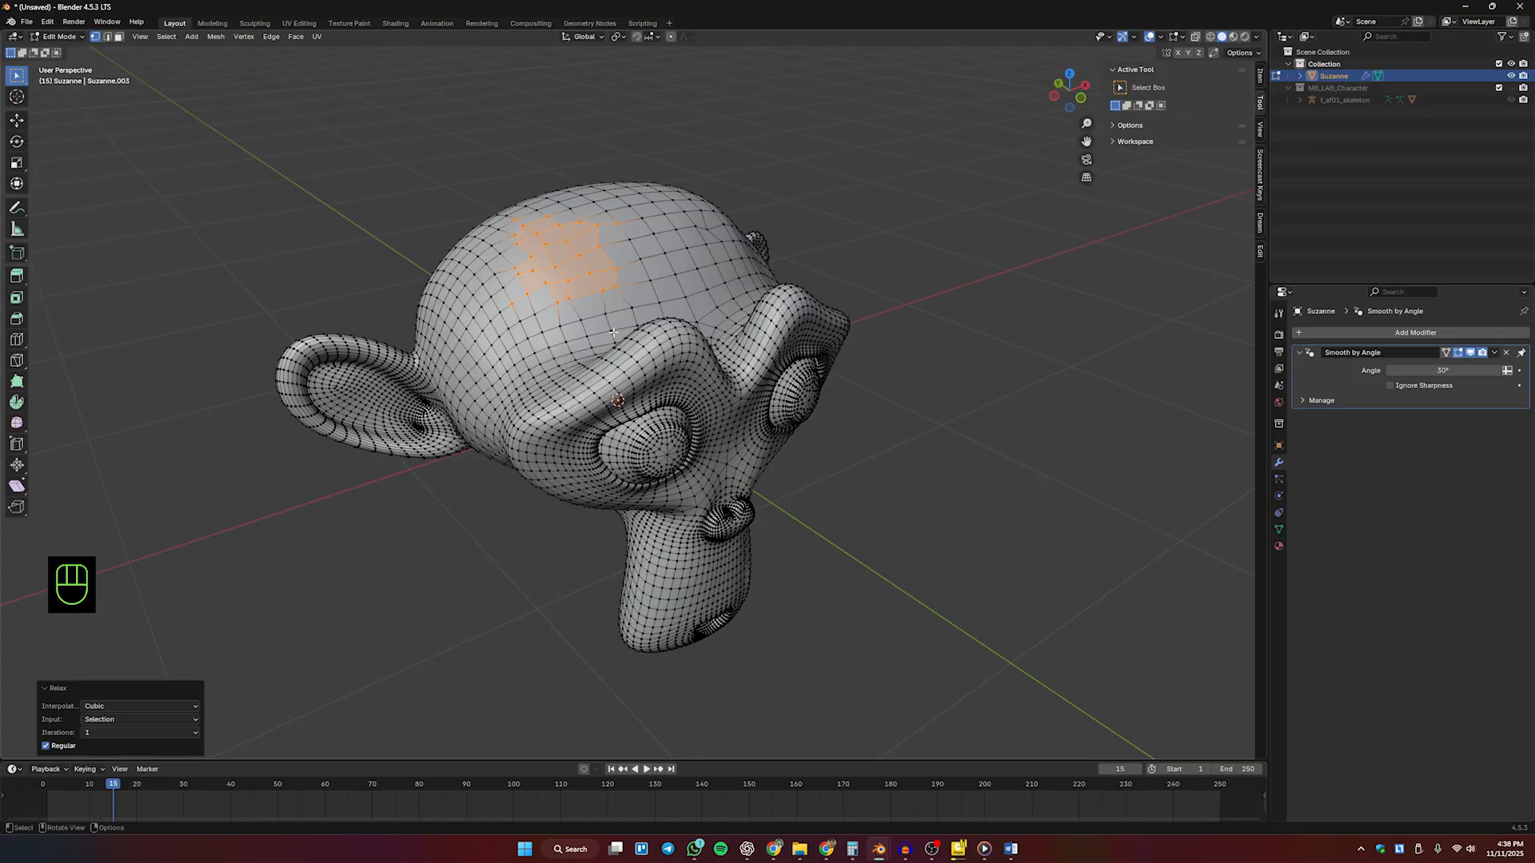
Step: Set the Relax iterations to 5 and clear the vertex selection
middle_drag(560, 559, 527, 552)
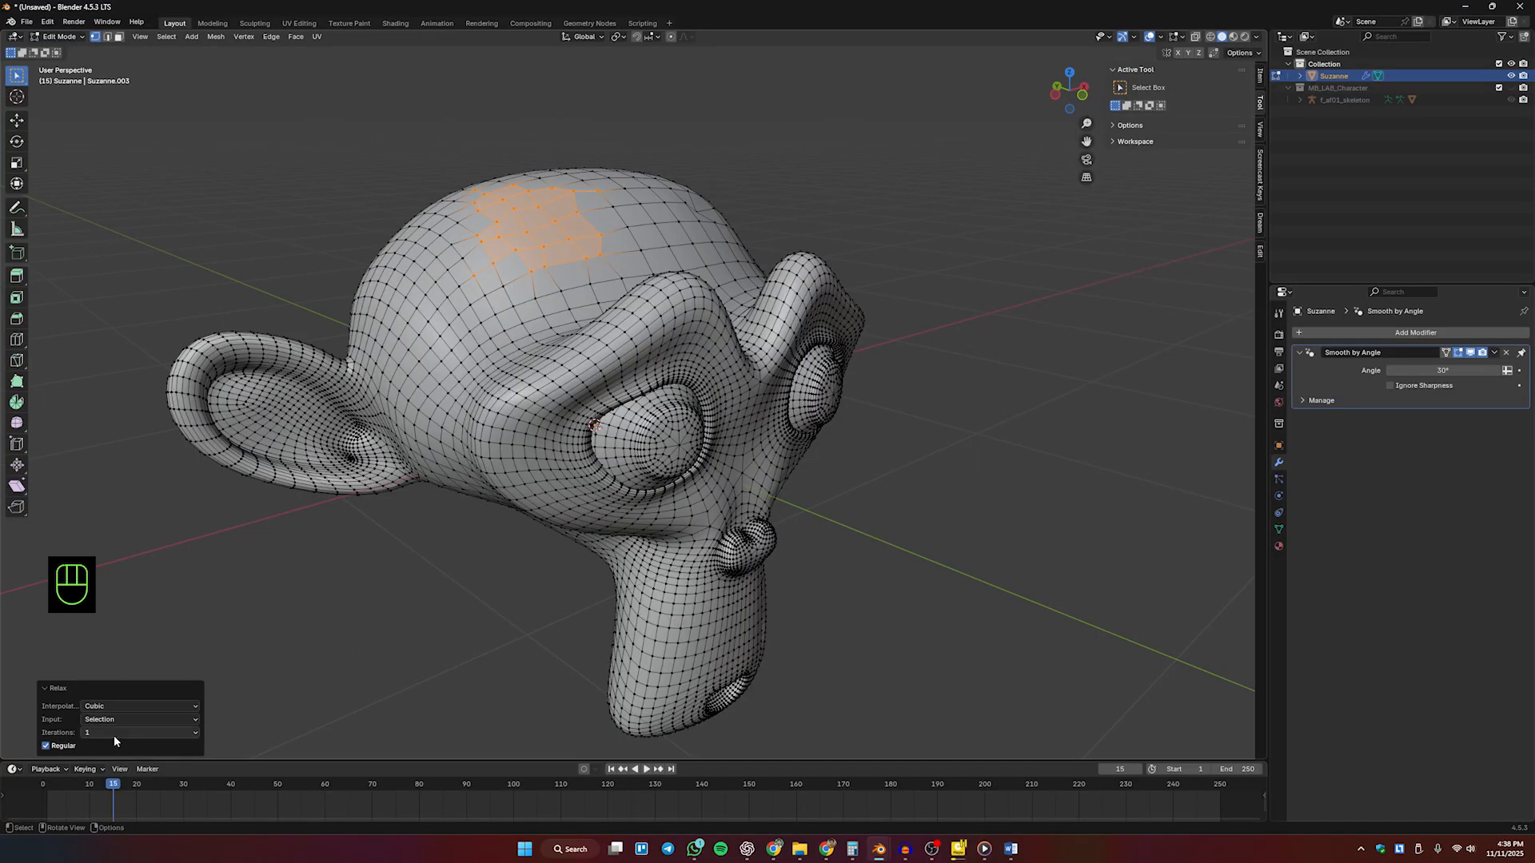
click(136, 731)
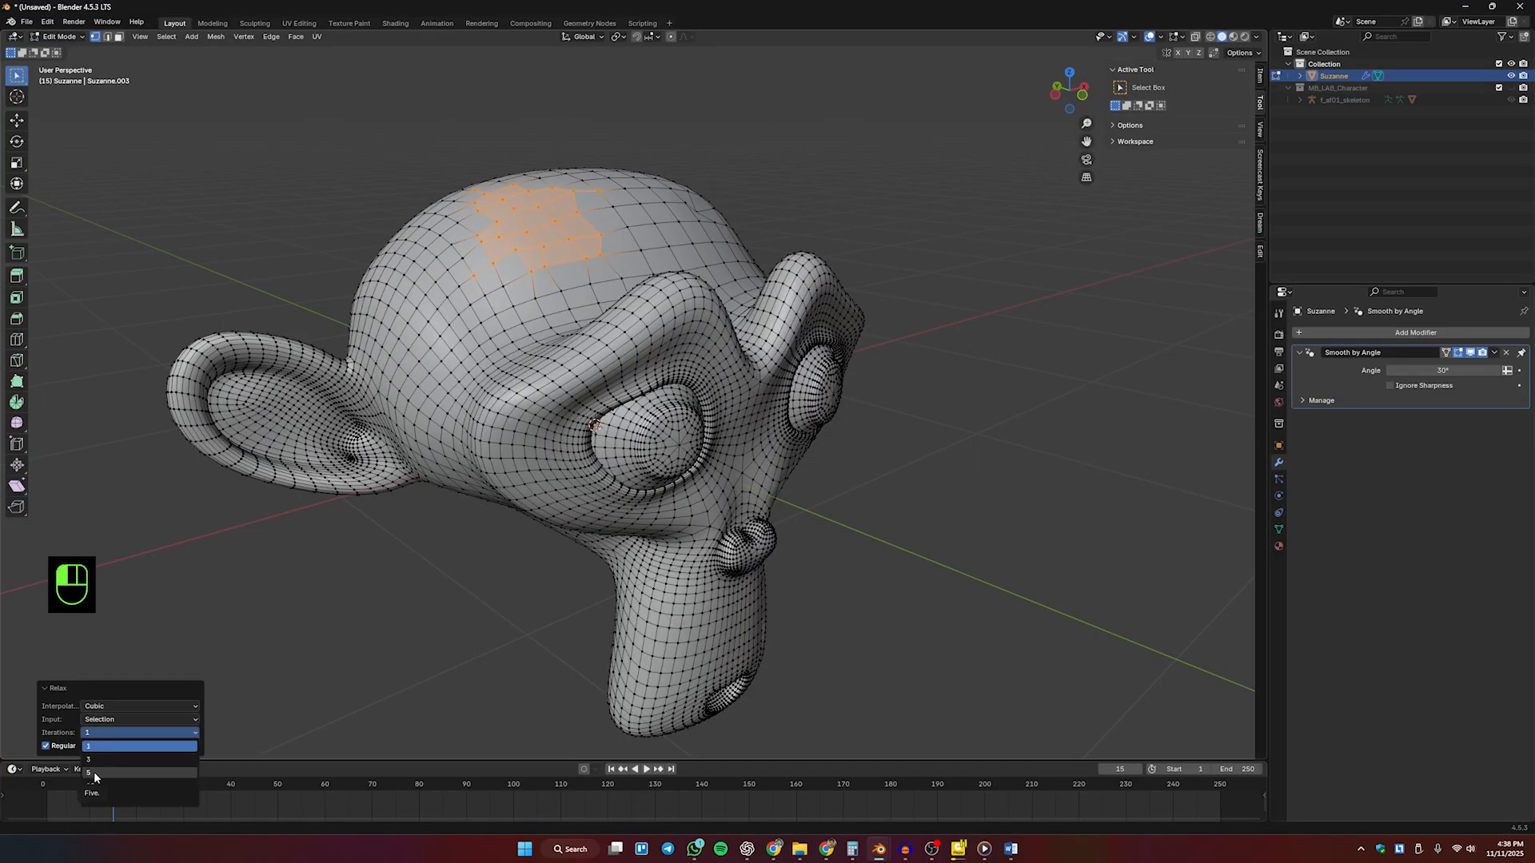
click(93, 770)
middle_drag(429, 552, 464, 543)
click(111, 730)
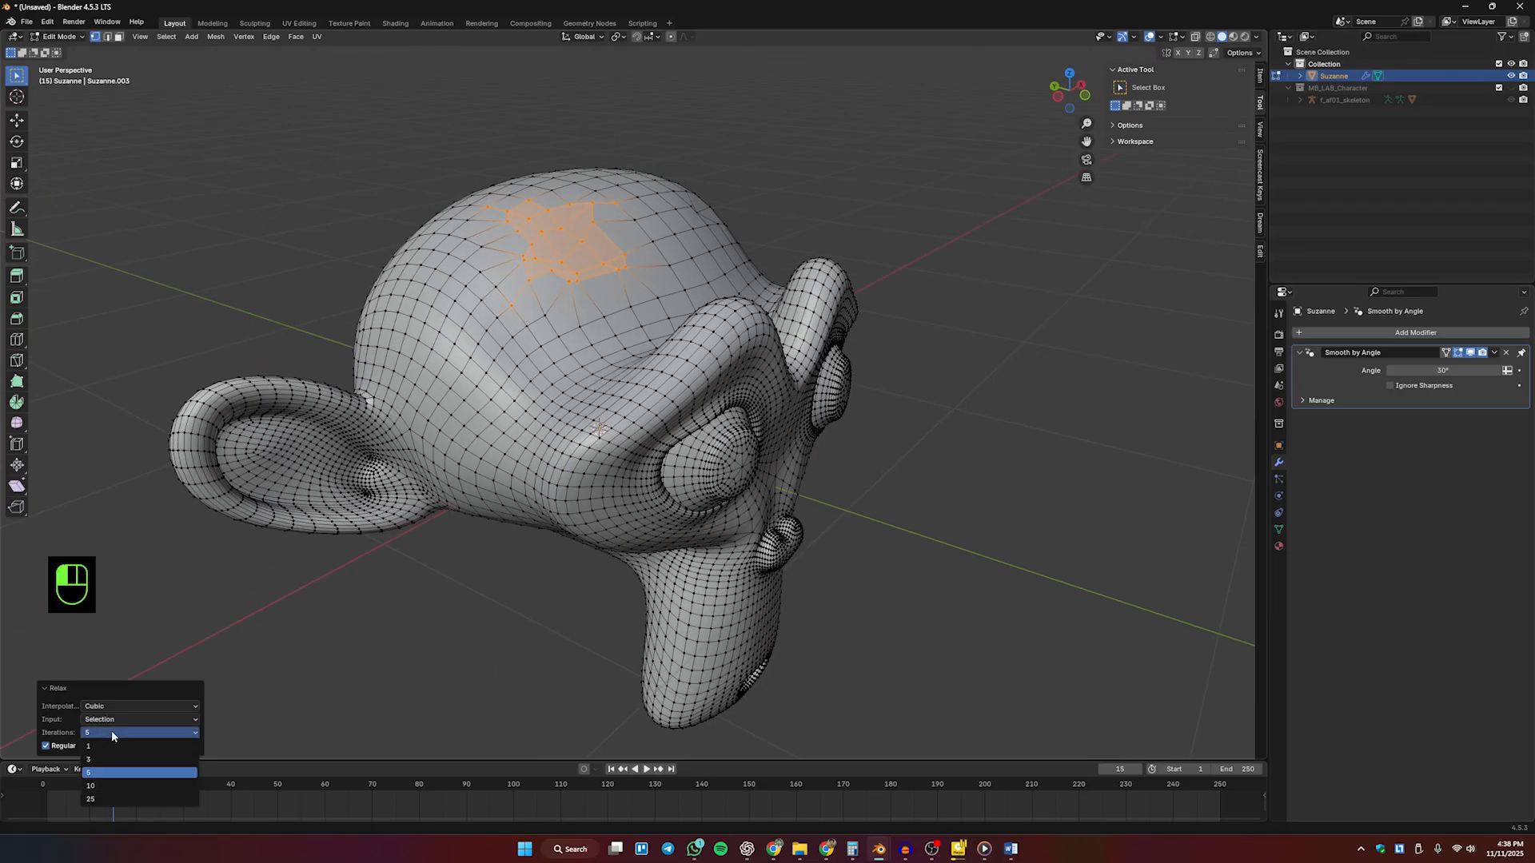
click(57, 688)
scroll(518, 578, down, 1)
click(880, 438)
Step: Select a patch of vertices on the opposite side of Suzanne's head and apply LoopTools Flatten
middle_drag(880, 438, 593, 448)
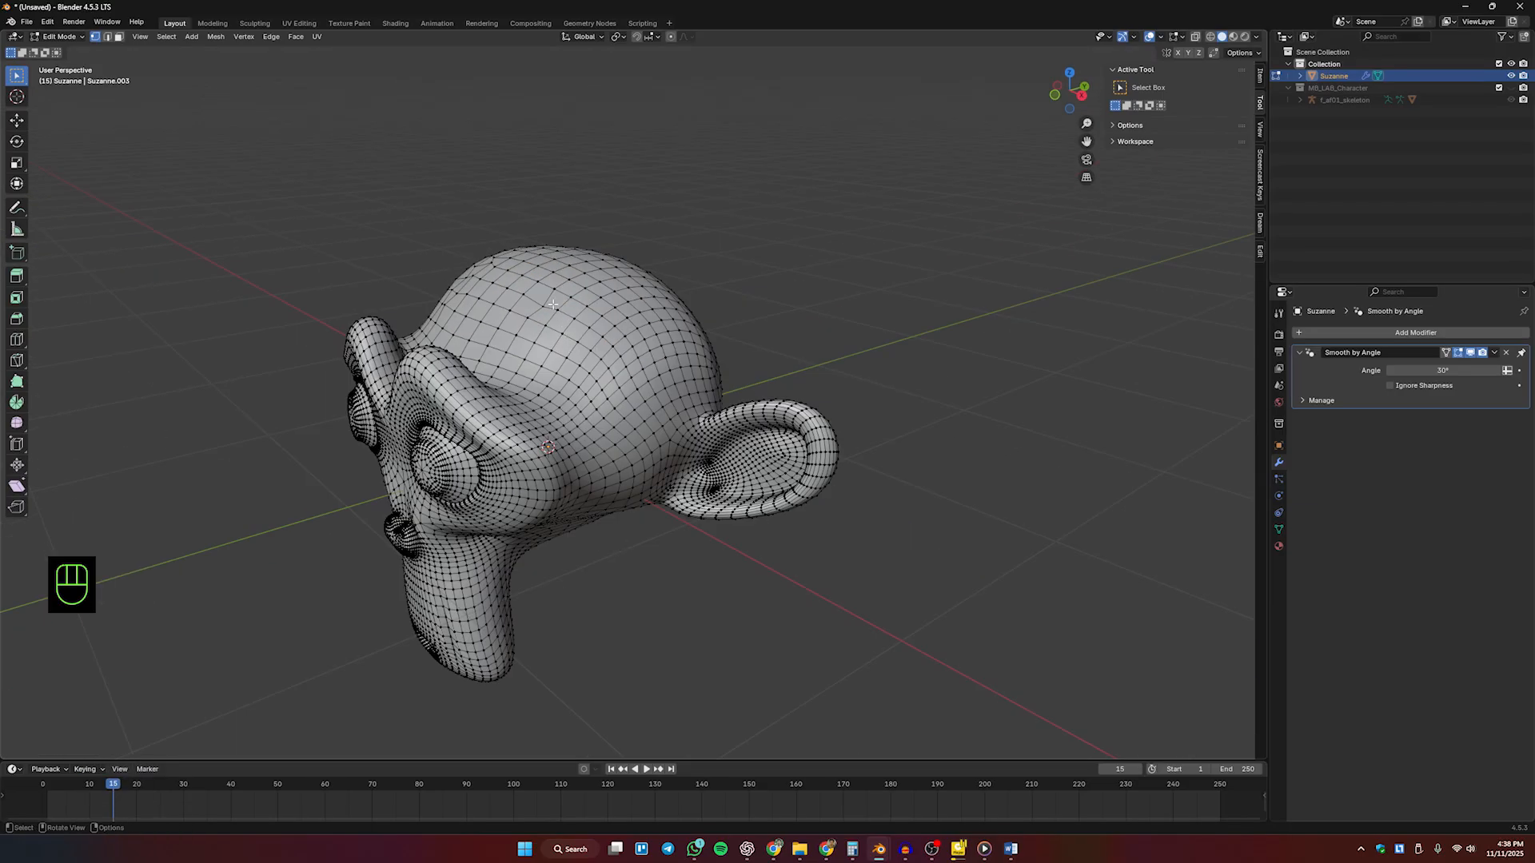
drag(533, 272, 633, 371)
drag(513, 269, 648, 382)
right_click(588, 307)
mouse_move(584, 304)
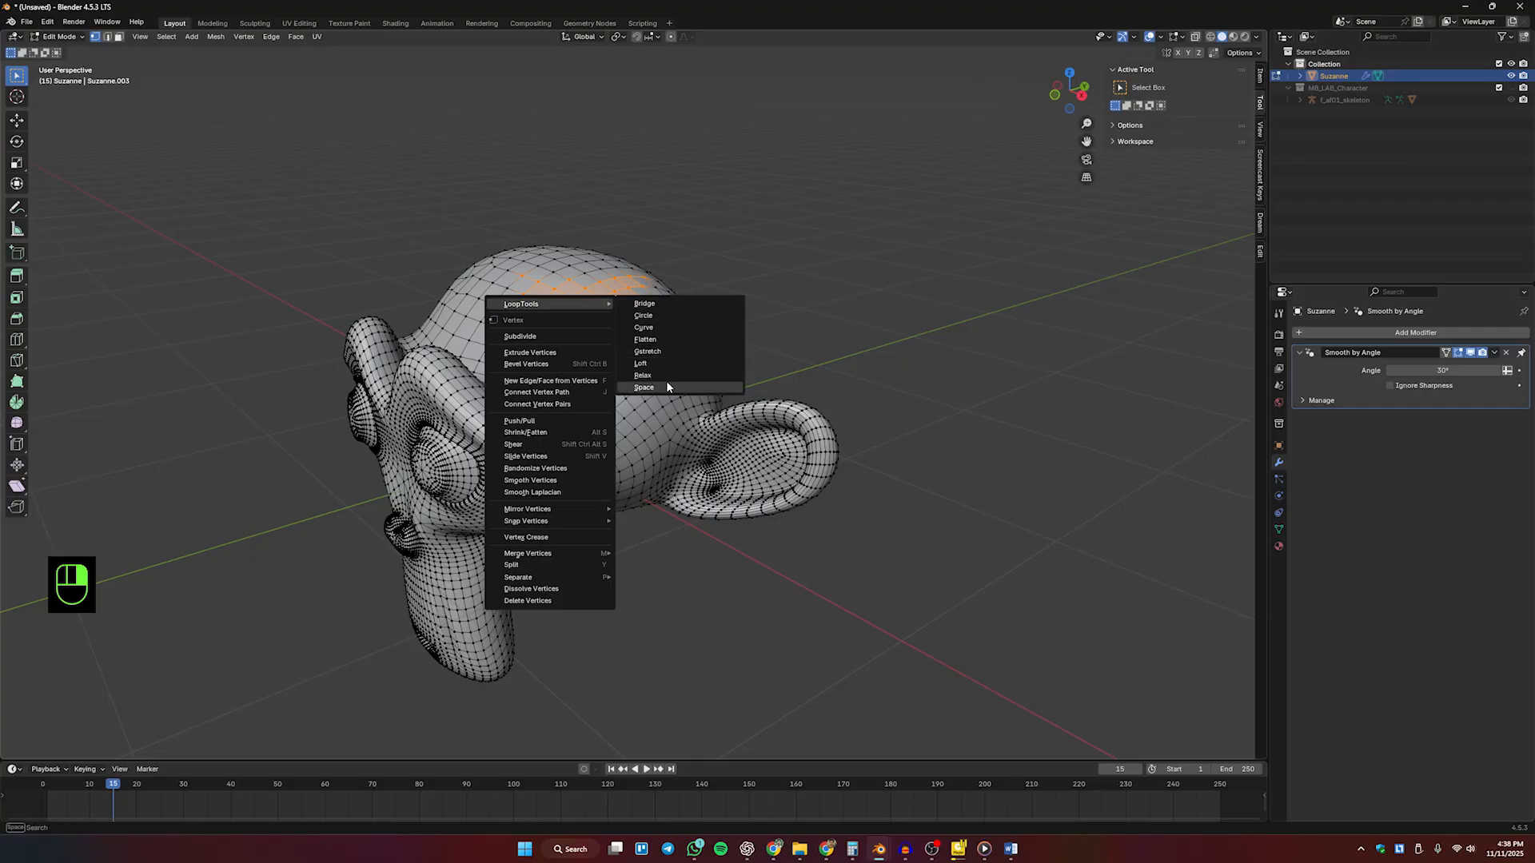
click(669, 339)
middle_drag(641, 366, 585, 389)
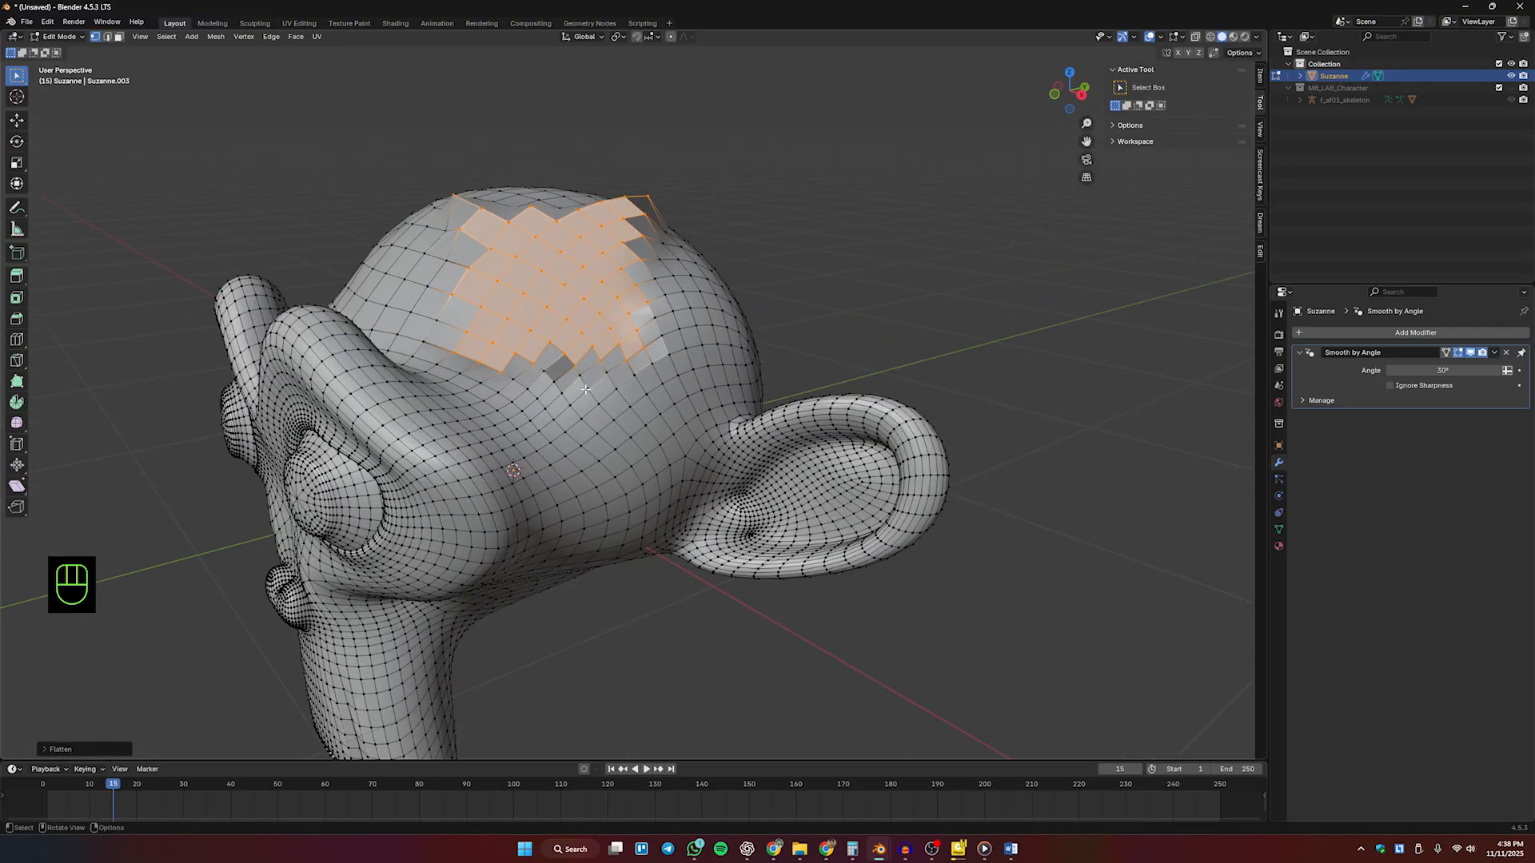
Step: Try Normal as the Flatten plane for the head patch and settle on Best fit
click(56, 751)
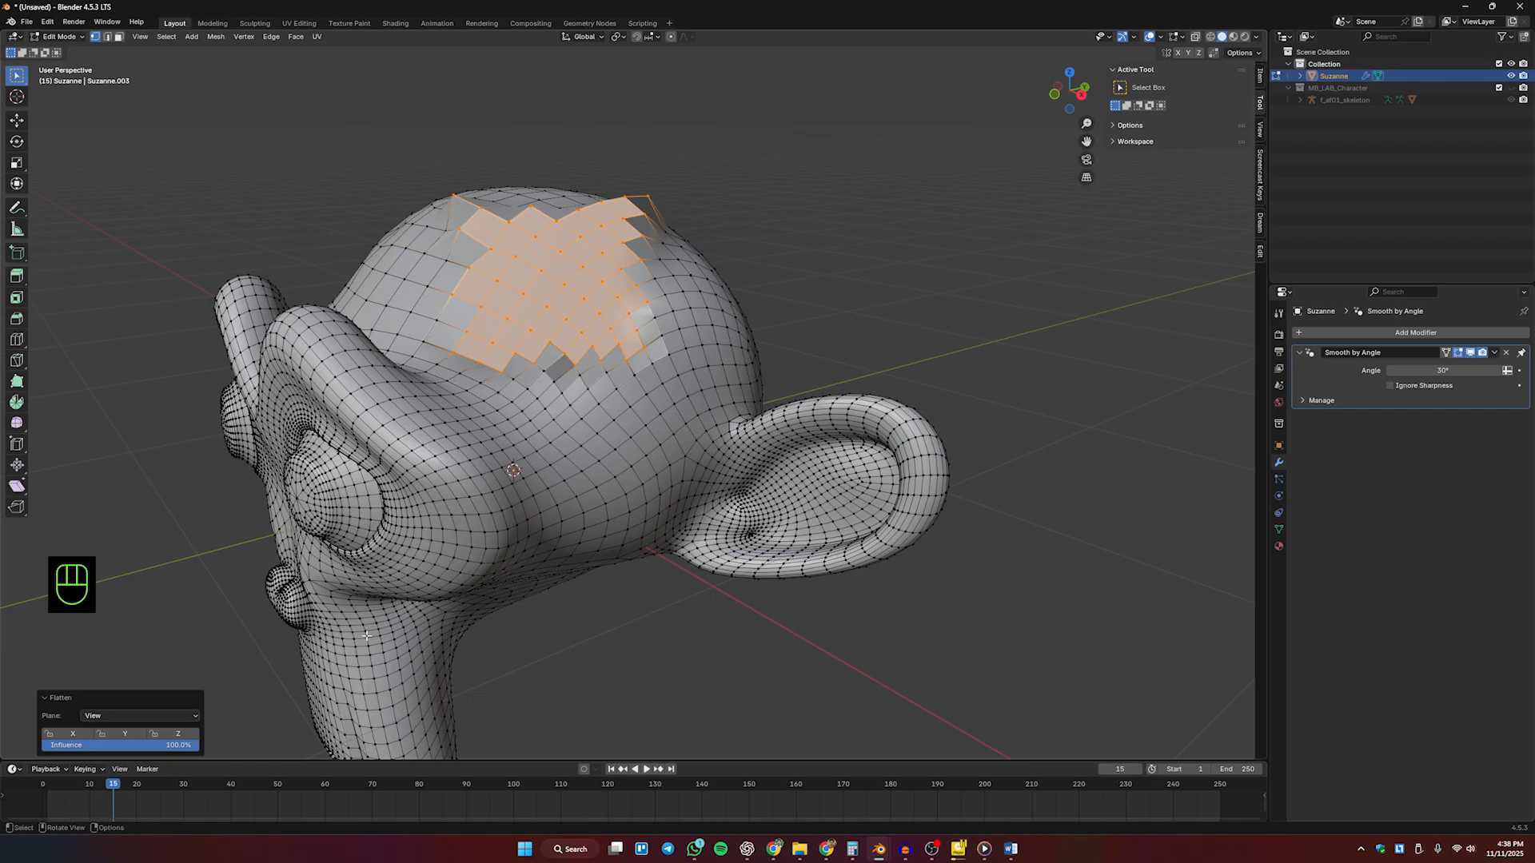
click(126, 715)
click(98, 743)
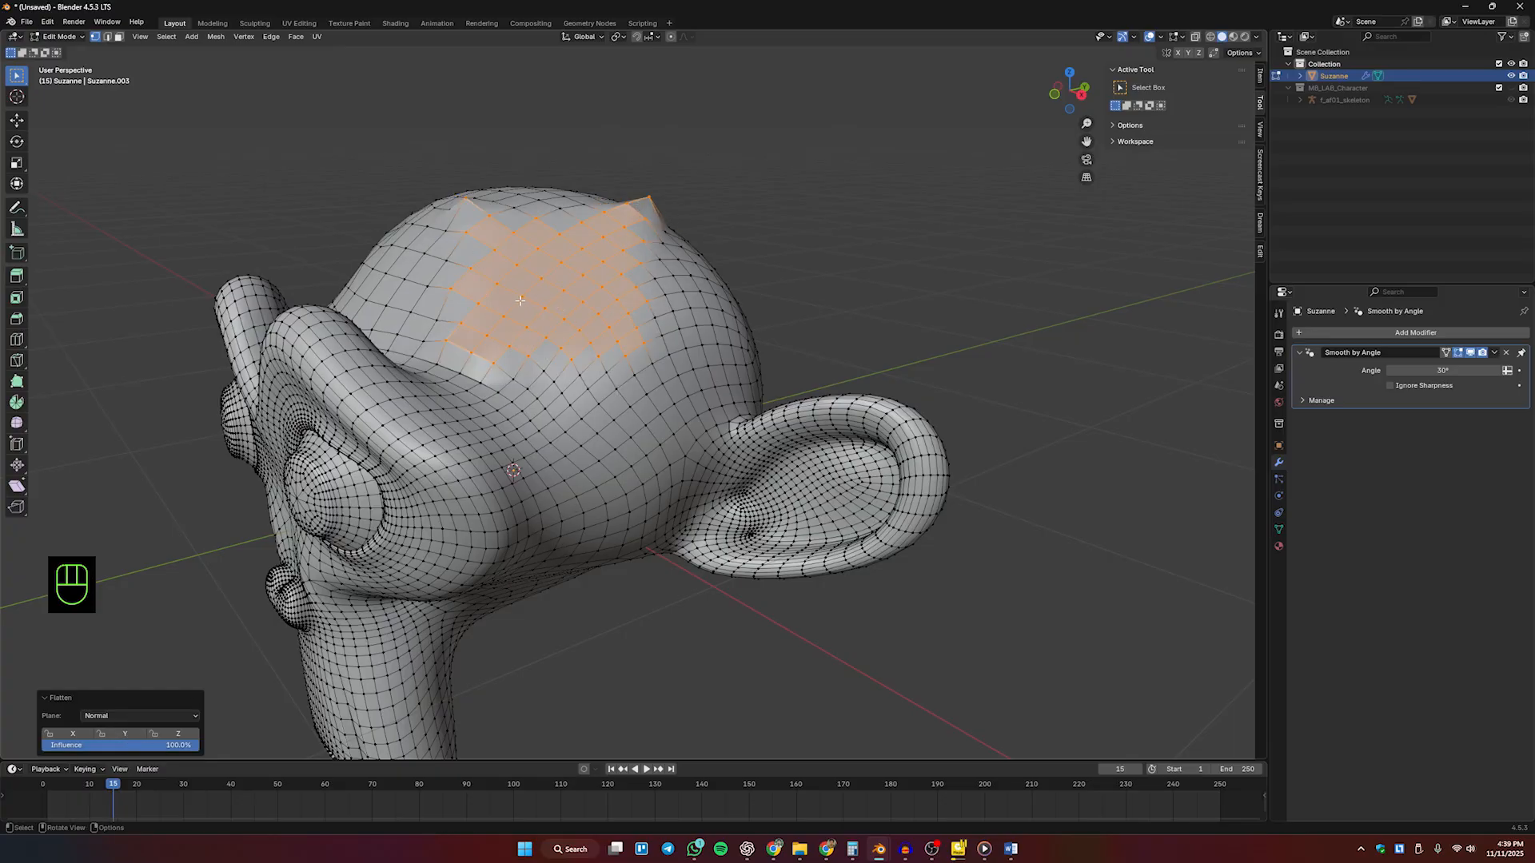
click(160, 714)
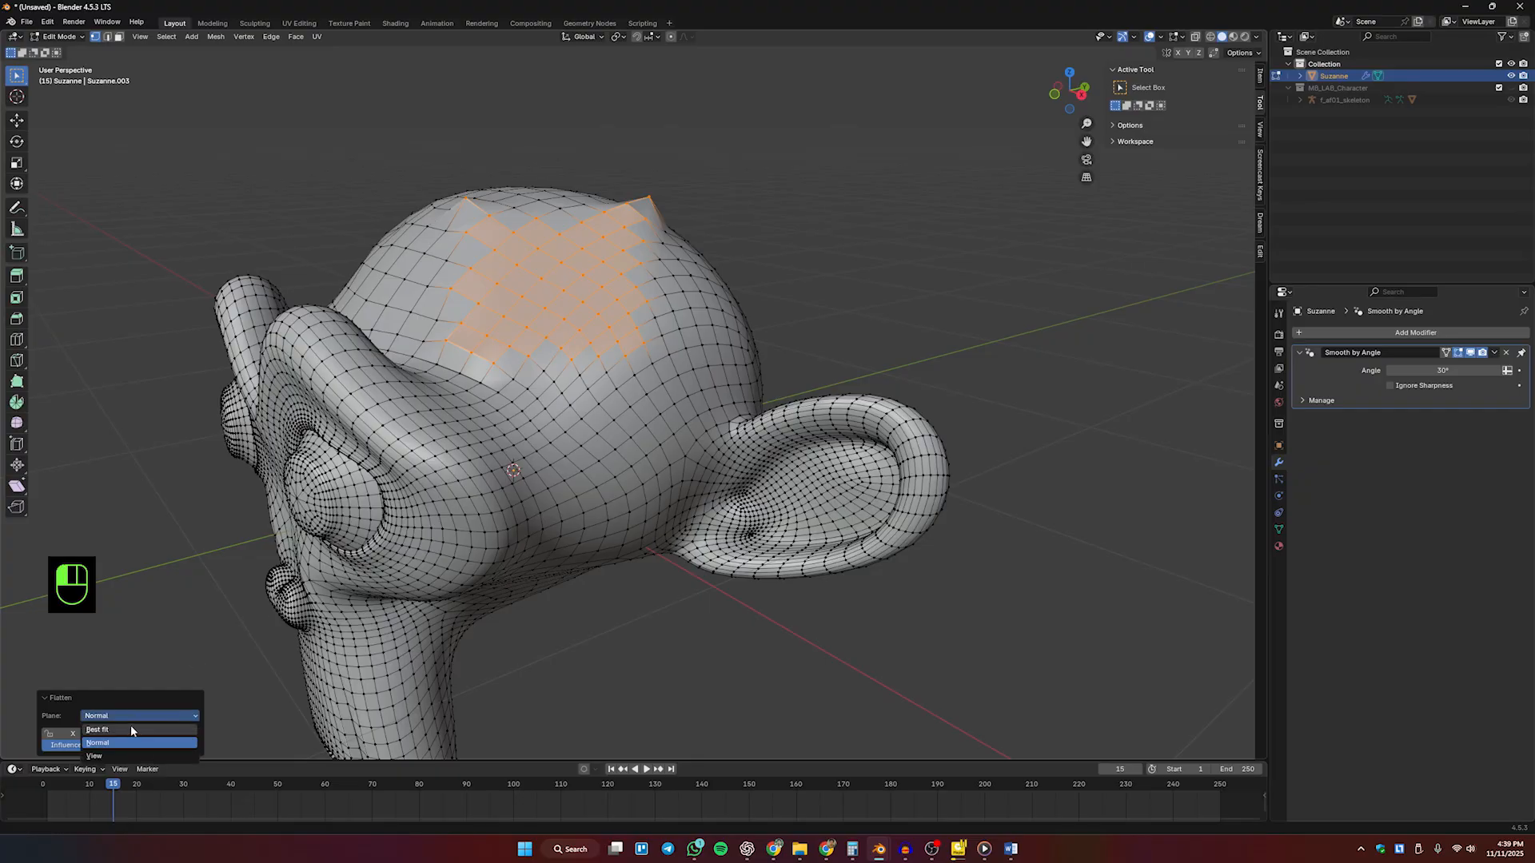
click(131, 730)
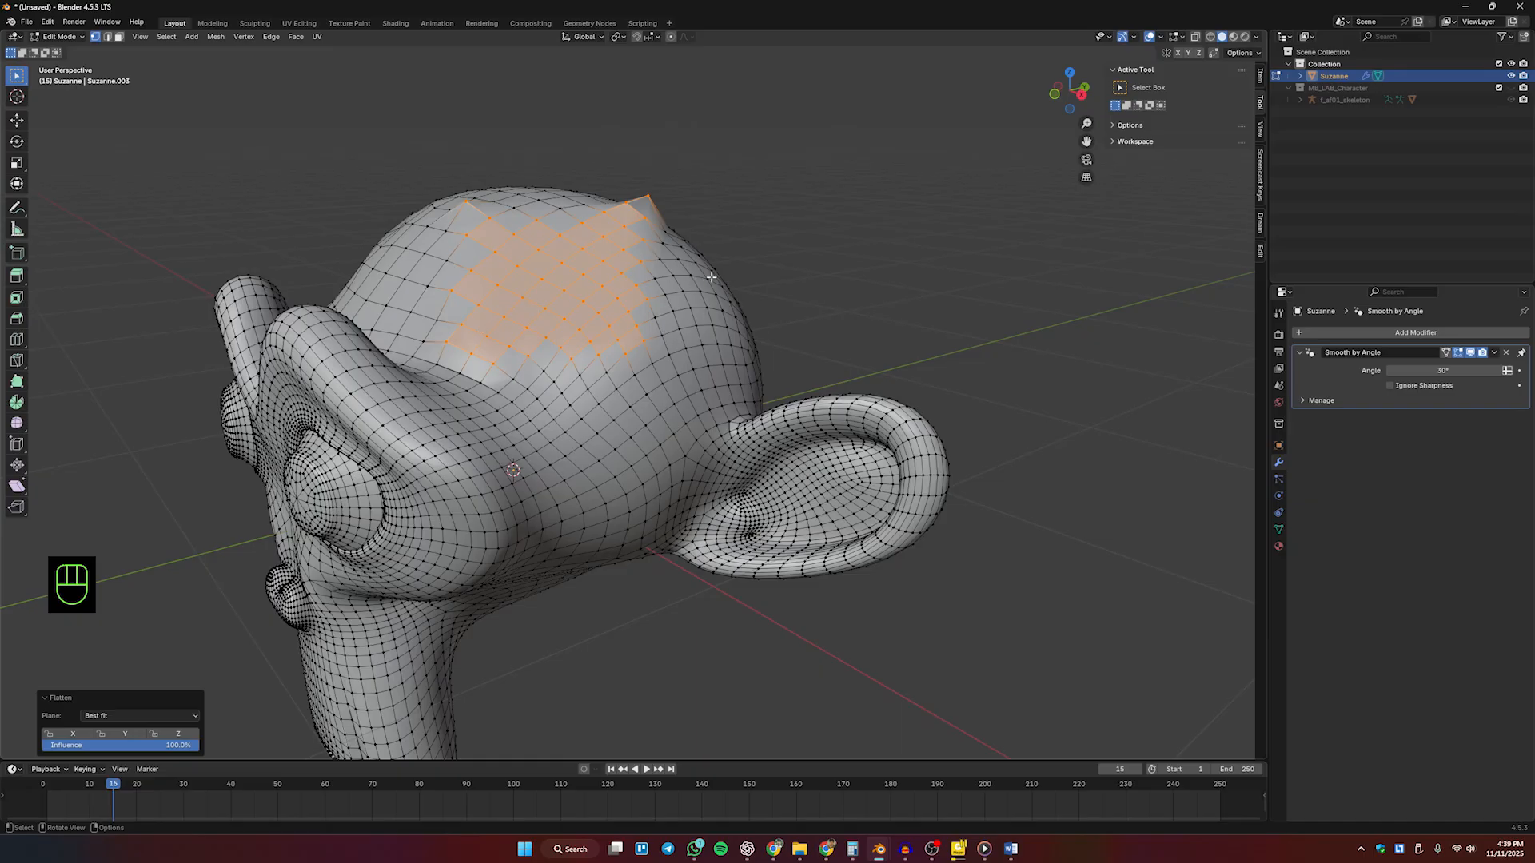
Step: Clear the vertex selection and review the LoopTools operations available for Suzanne's mesh
scroll(711, 277, down, 3)
click(767, 232)
middle_drag(523, 312, 607, 317)
right_click(560, 251)
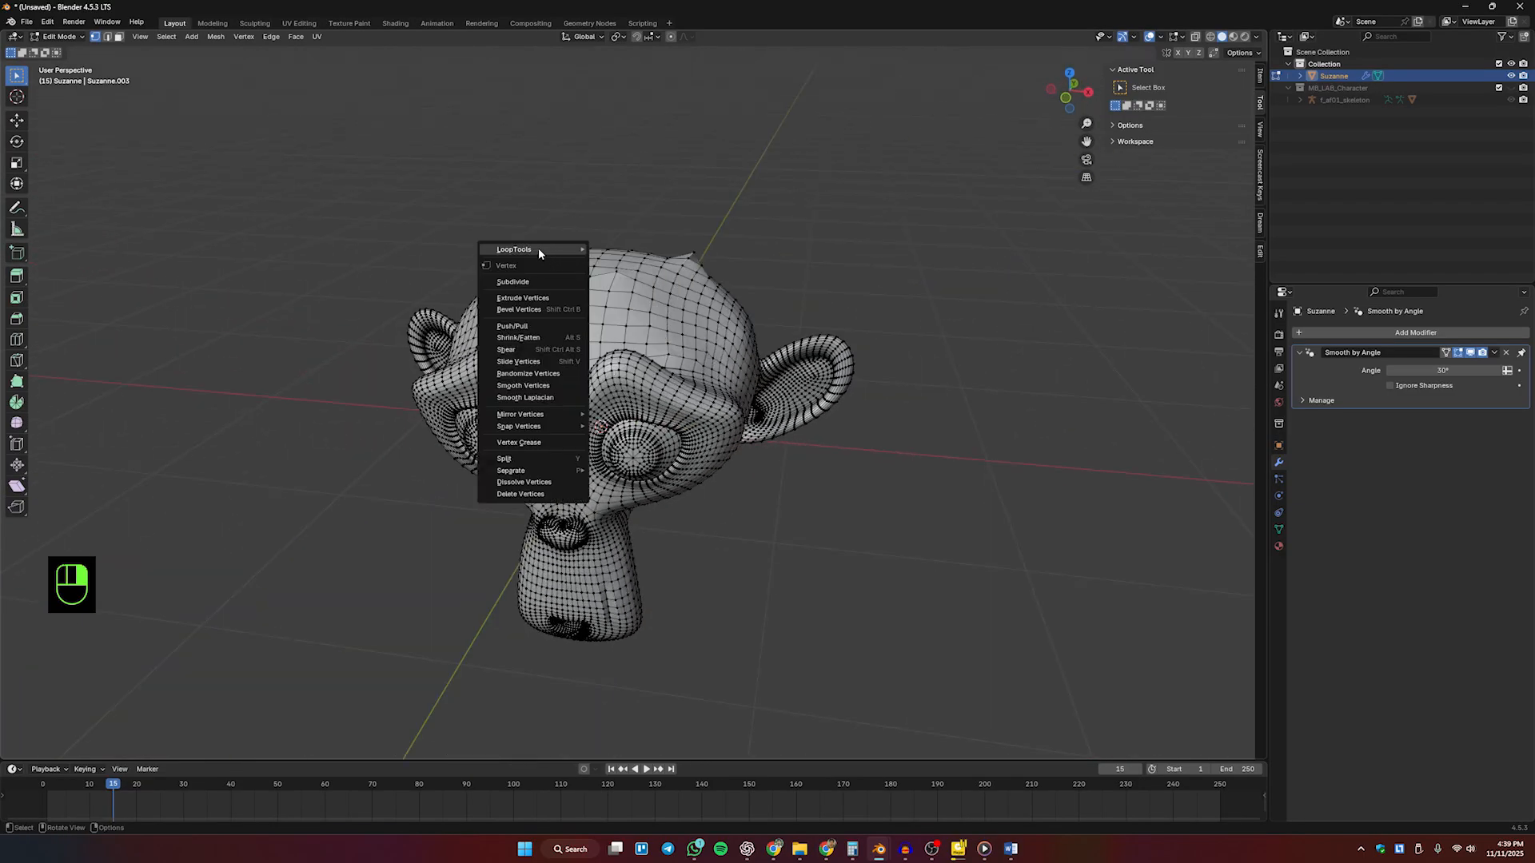
mouse_move(540, 252)
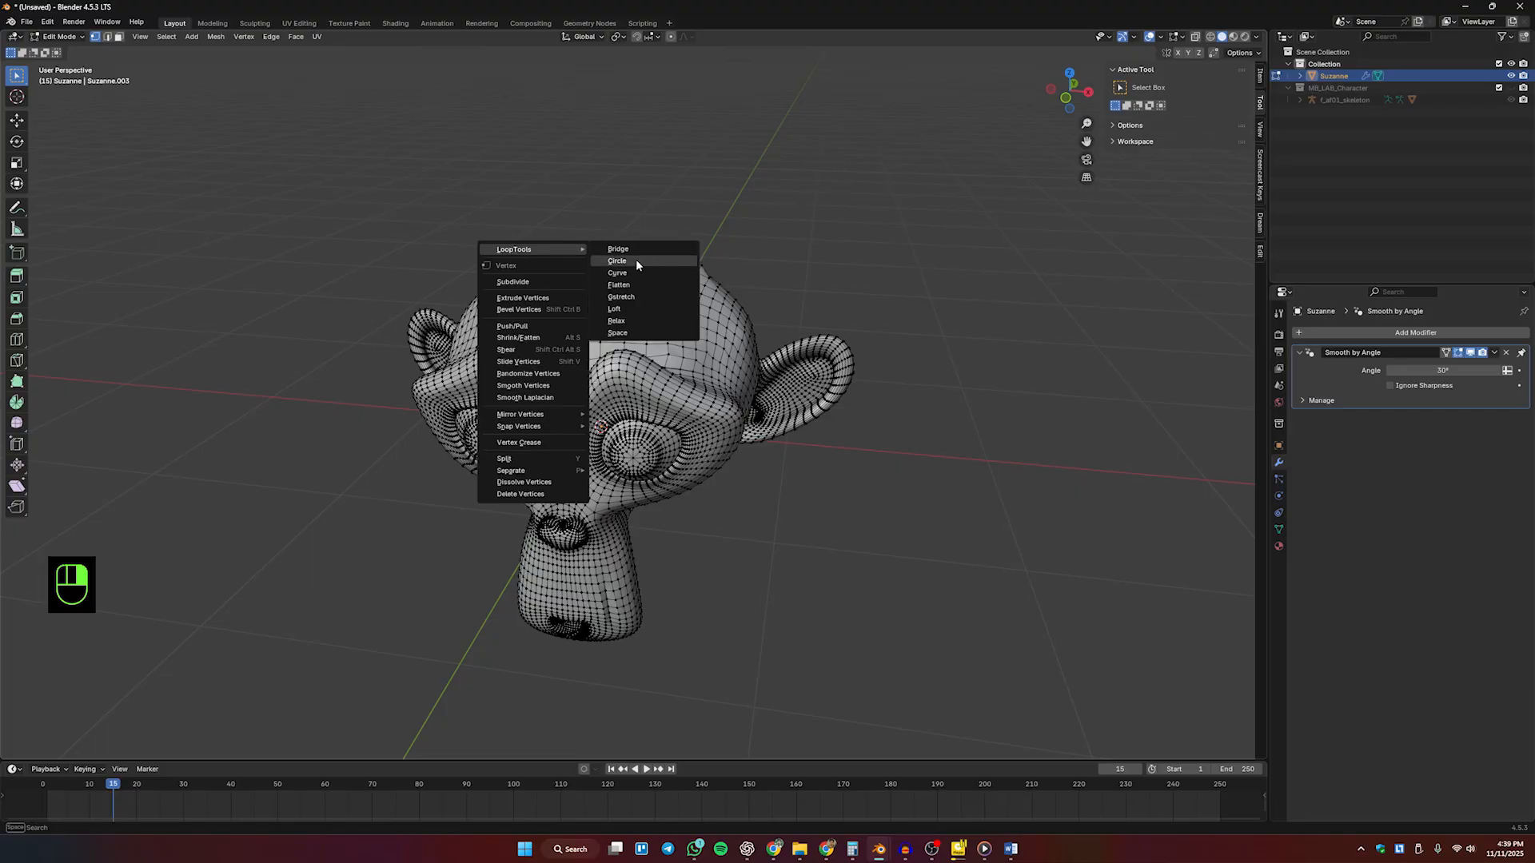
click(680, 304)
middle_drag(680, 311, 662, 402)
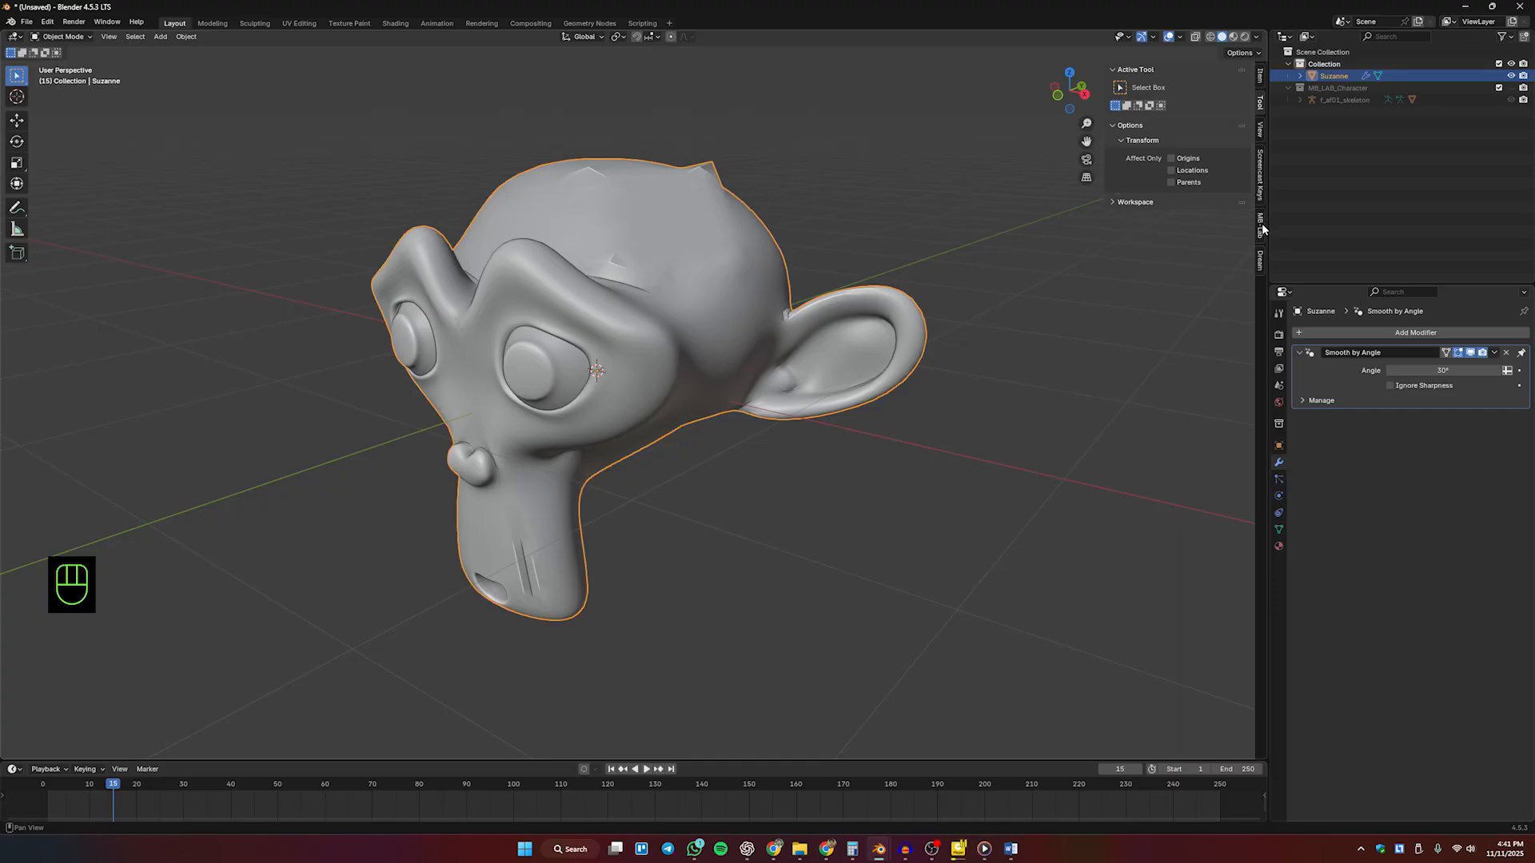
Step: Open the MB-Lab add-on's controls, switch to Chrome and follow the Github link on the MB Lab add-on page
click(1261, 224)
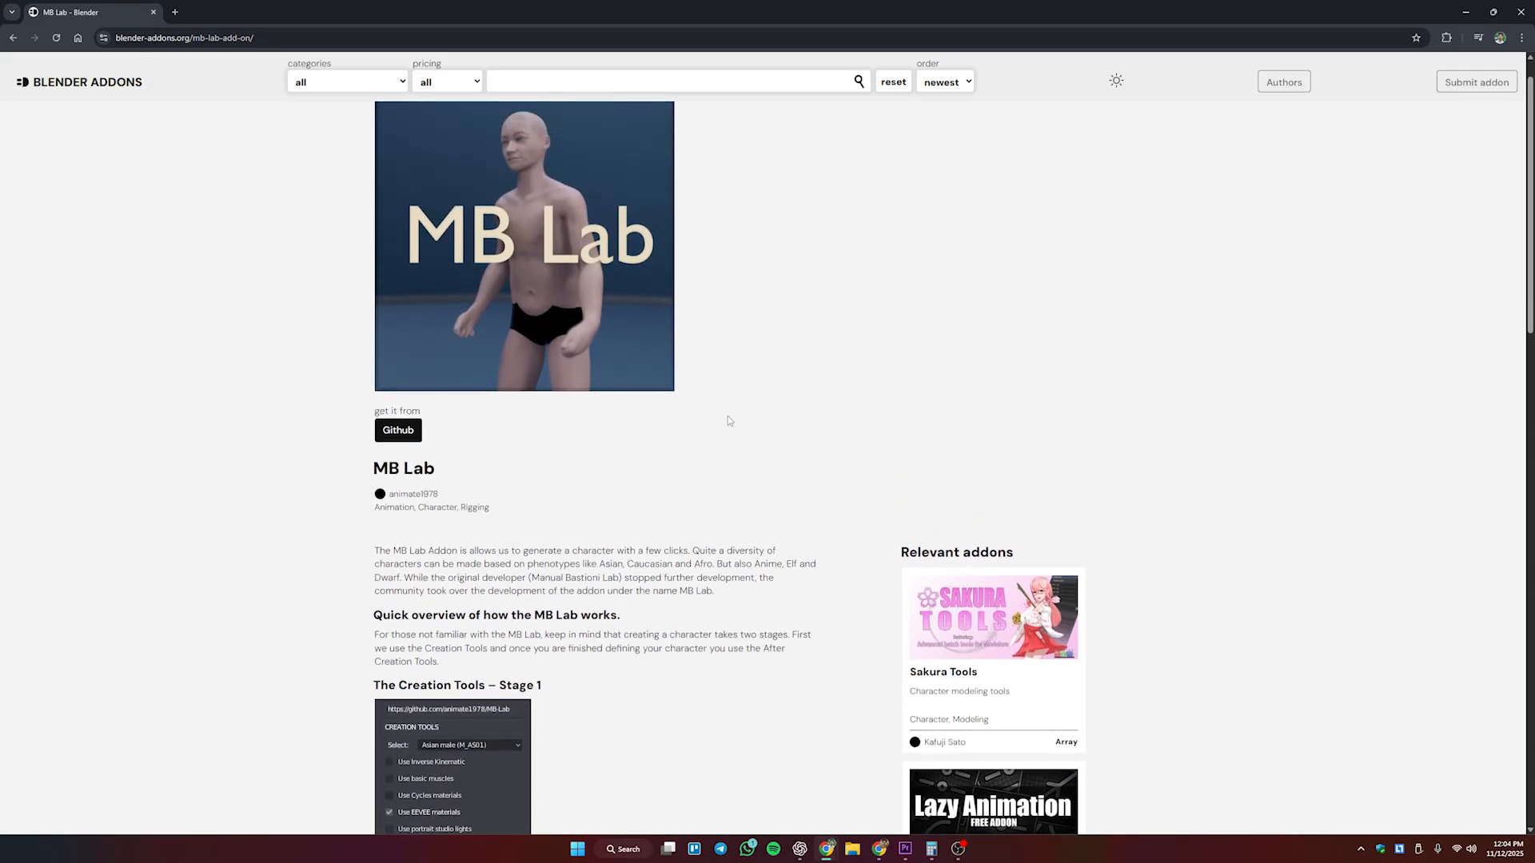
scroll(728, 420, up, 1)
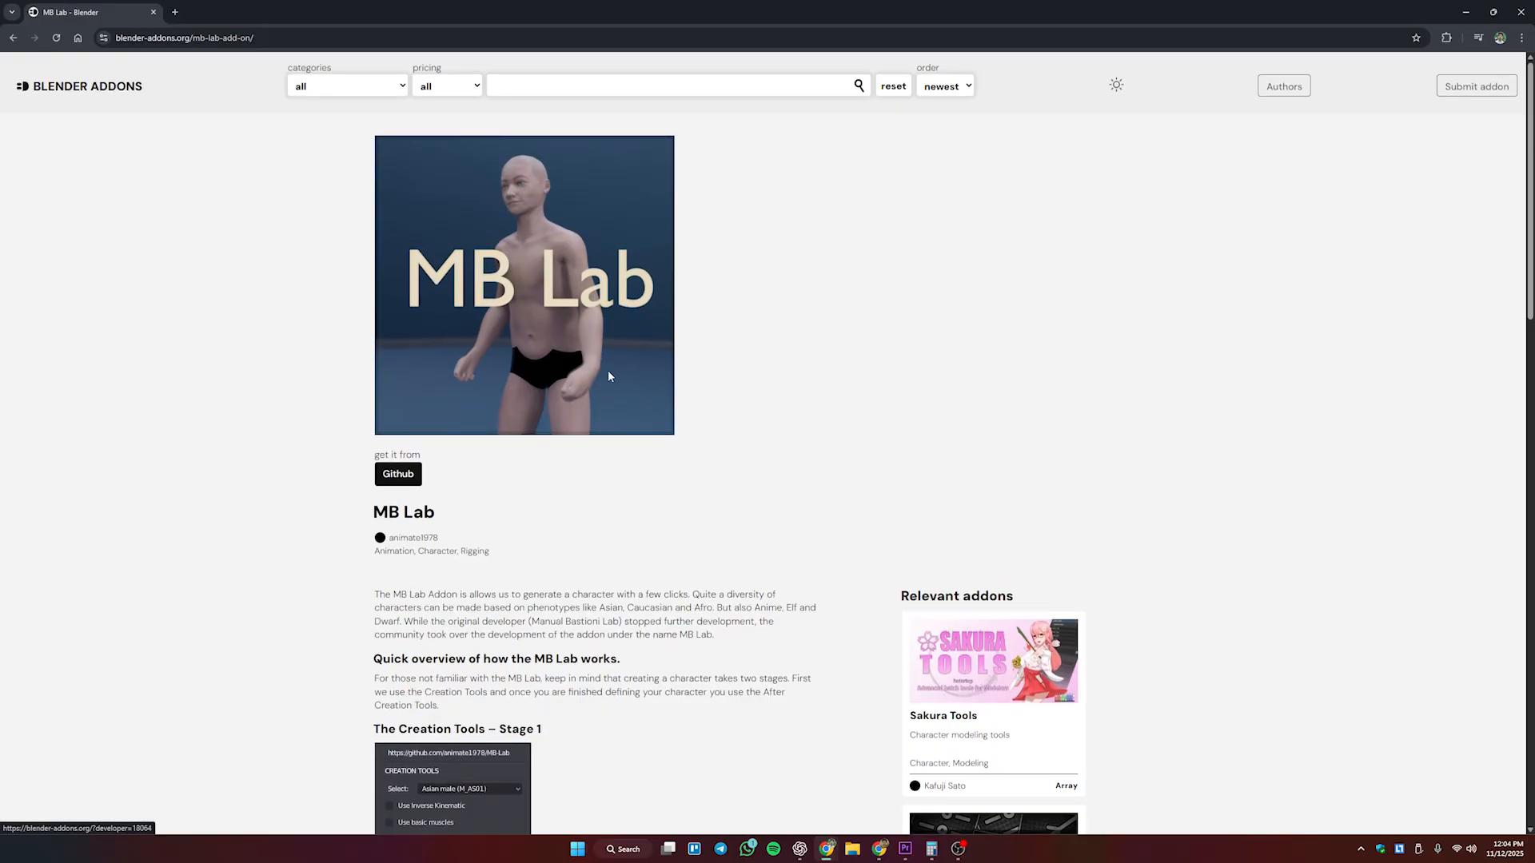
click(403, 478)
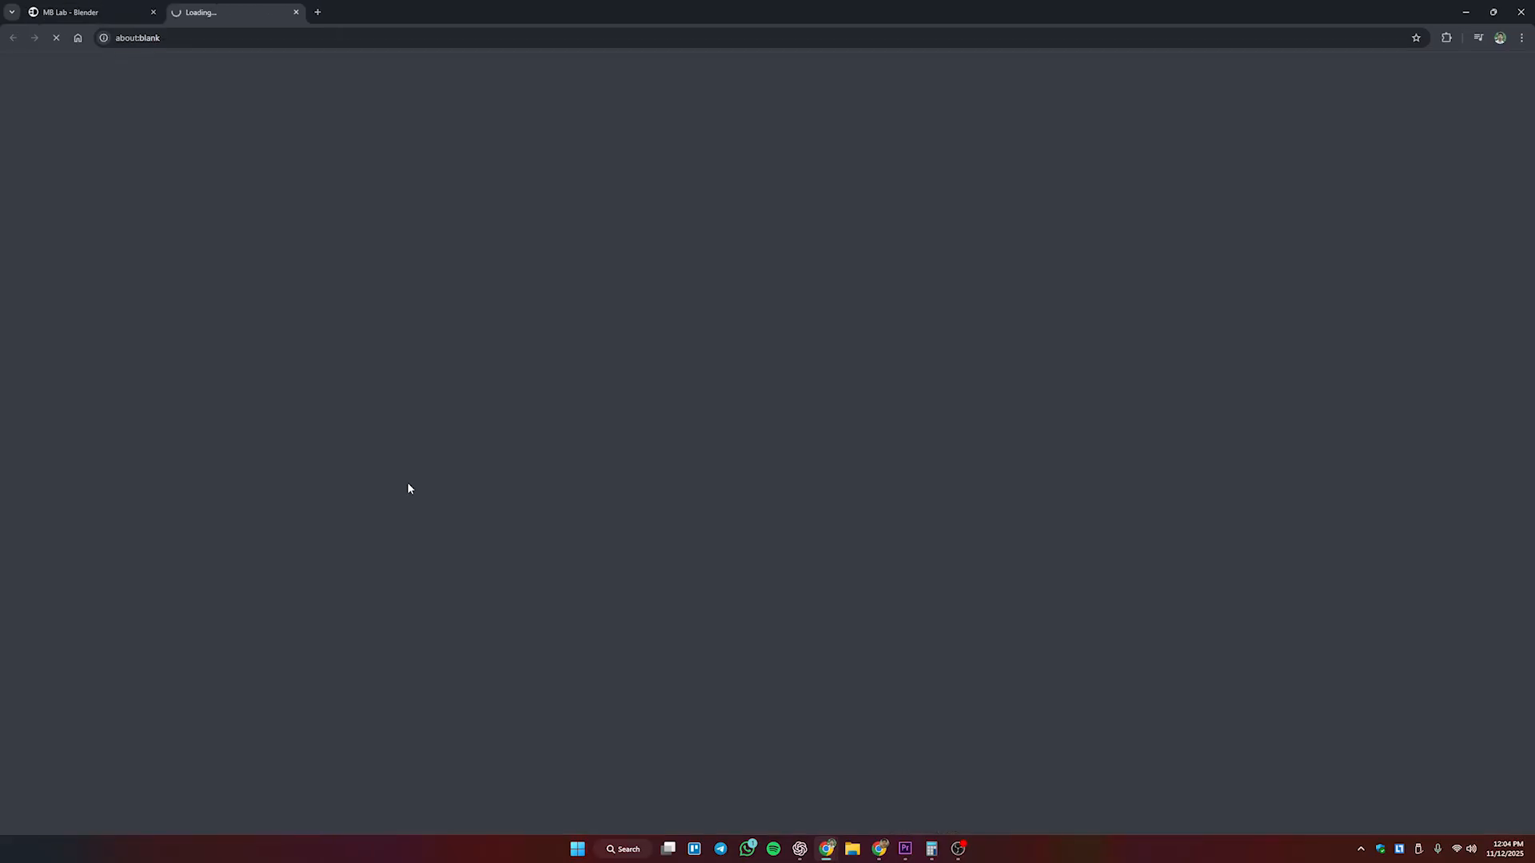
Step: Download the MB-Lab repository as a ZIP from GitHub and look over its README
click(932, 209)
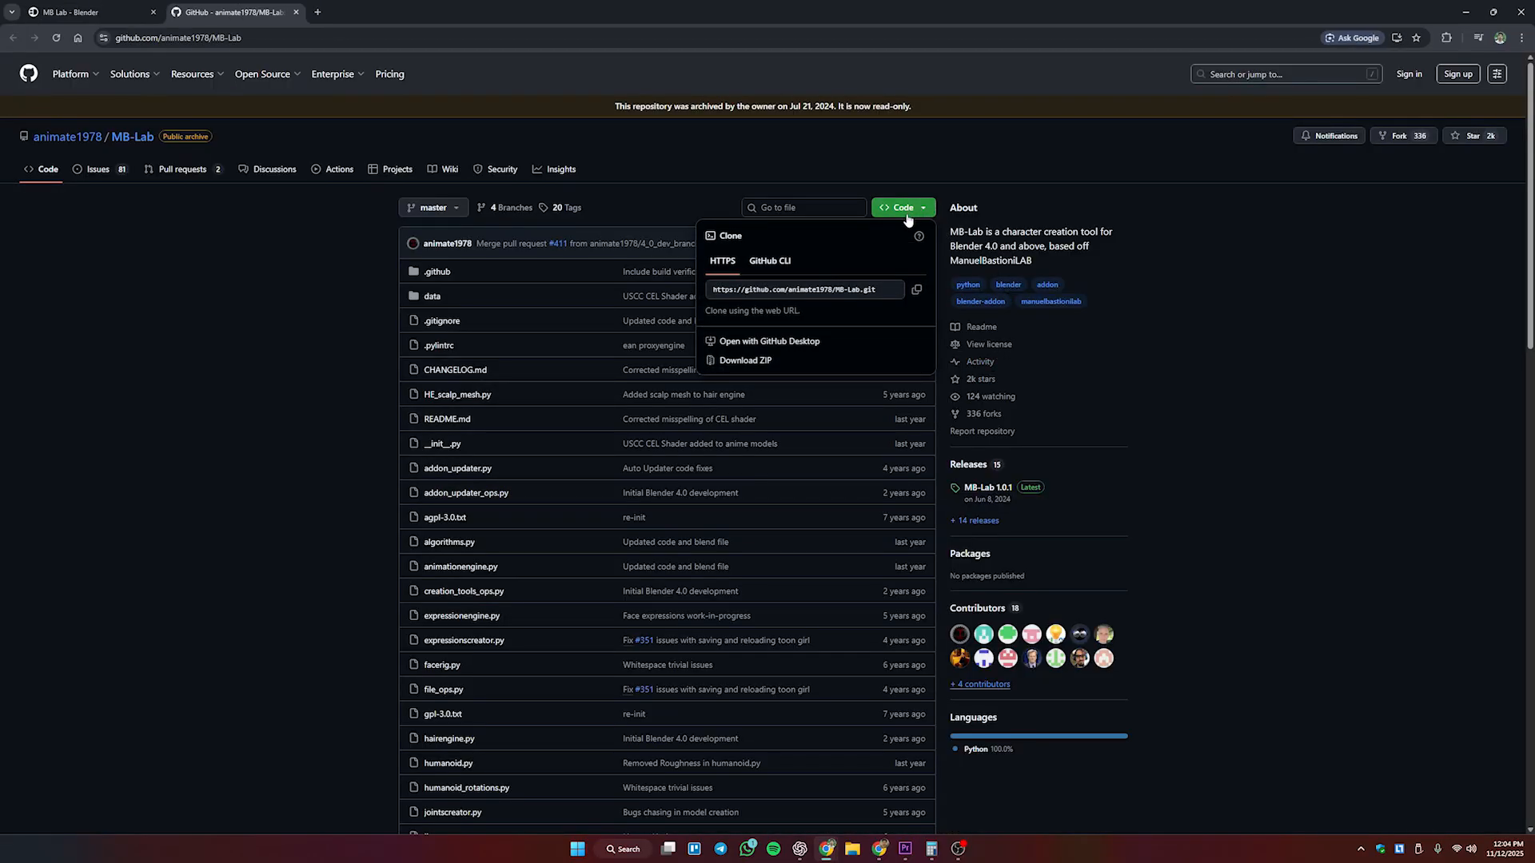
click(775, 360)
scroll(627, 496, down, 15)
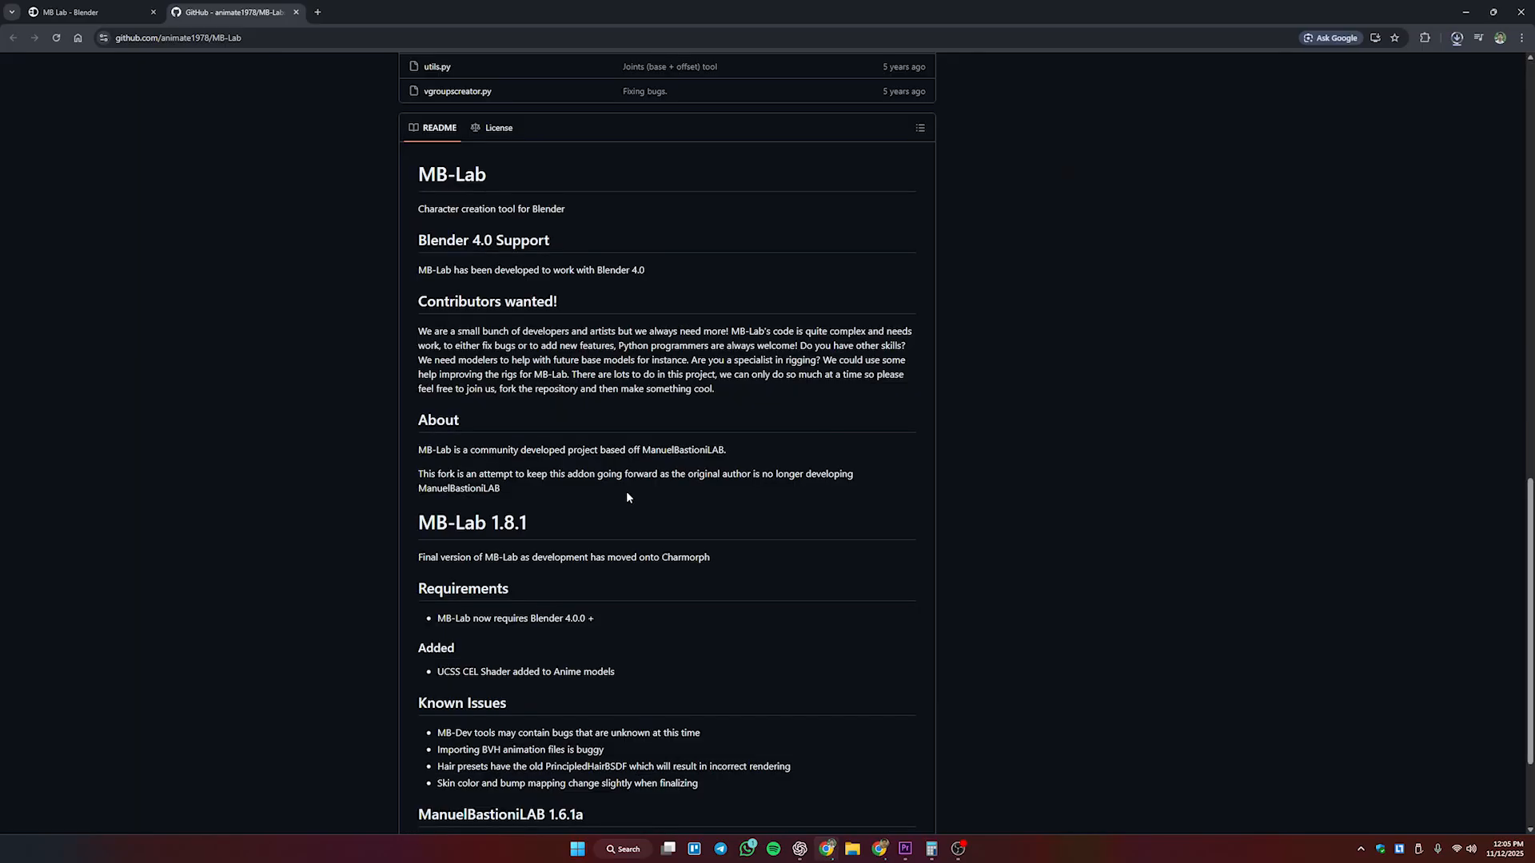
drag(417, 174, 531, 184)
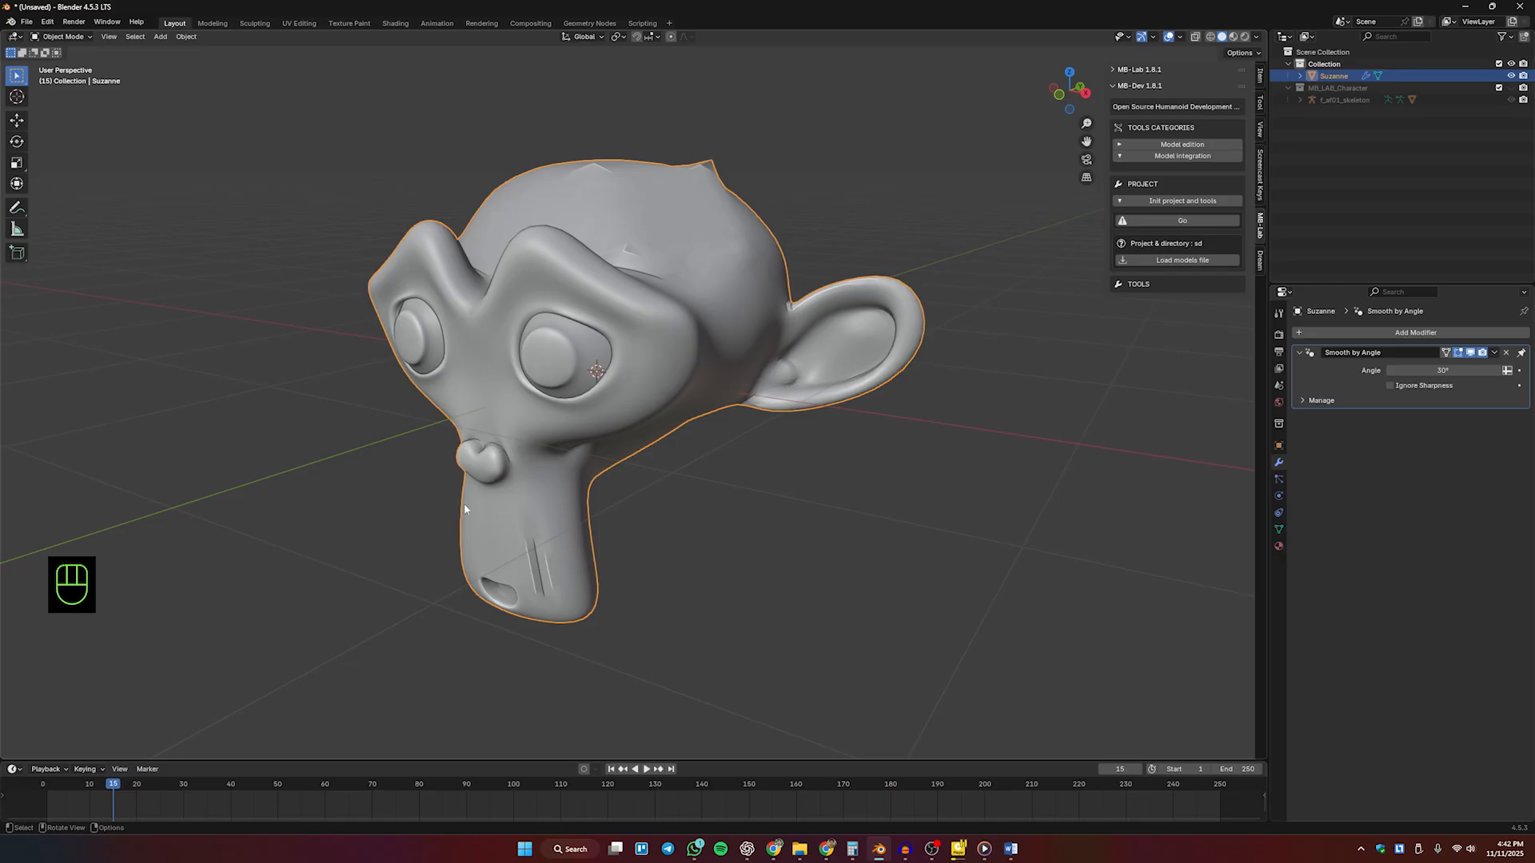
Step: Switch to Blender, open the add-on preferences, bring up the Install from Disk file browser and cancel it
shift+middle_drag(565, 481, 561, 487)
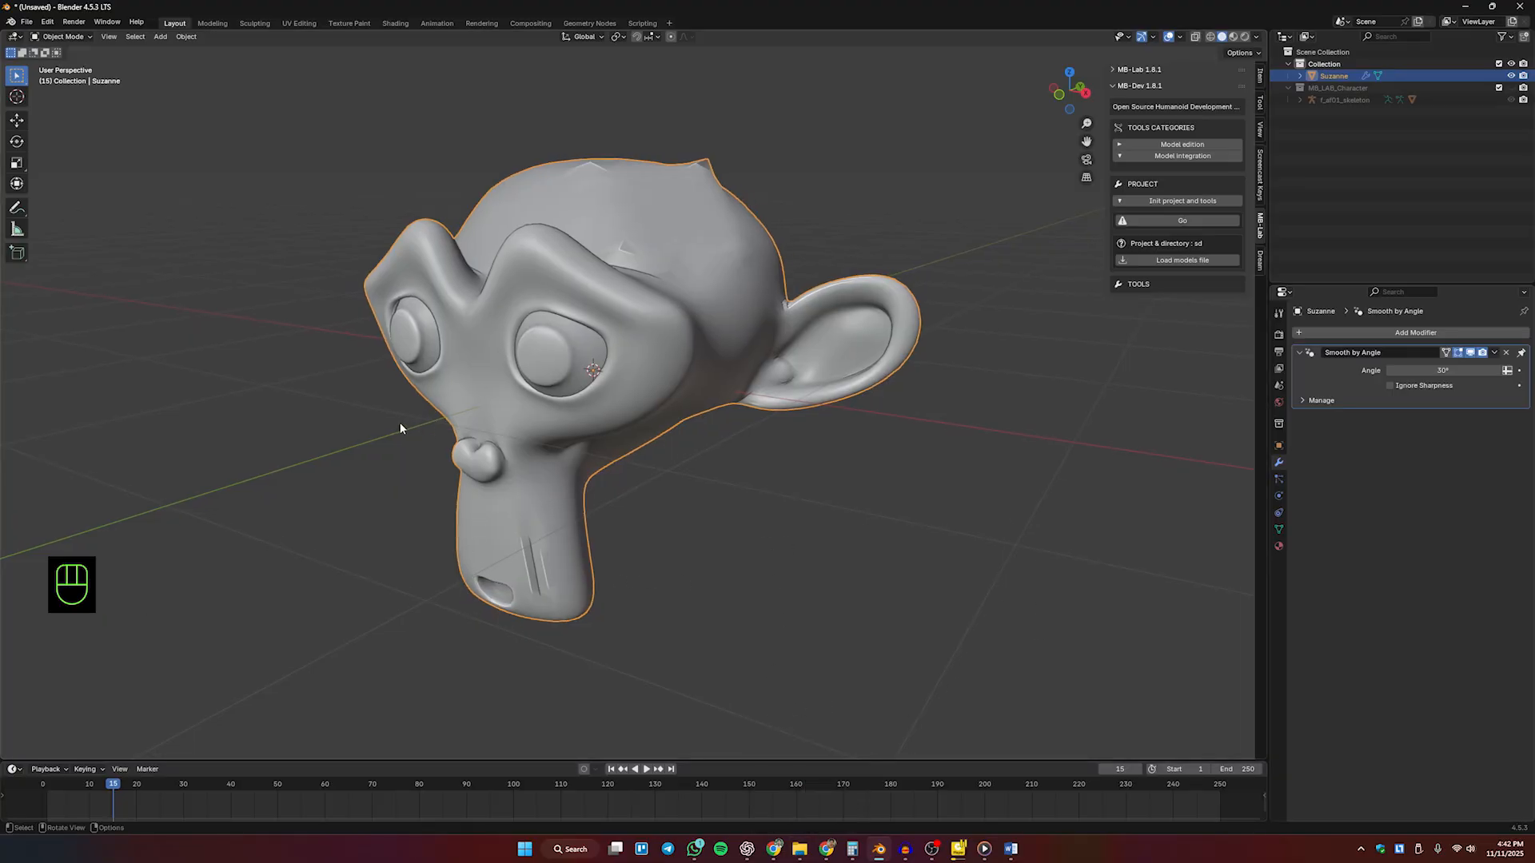
click(47, 23)
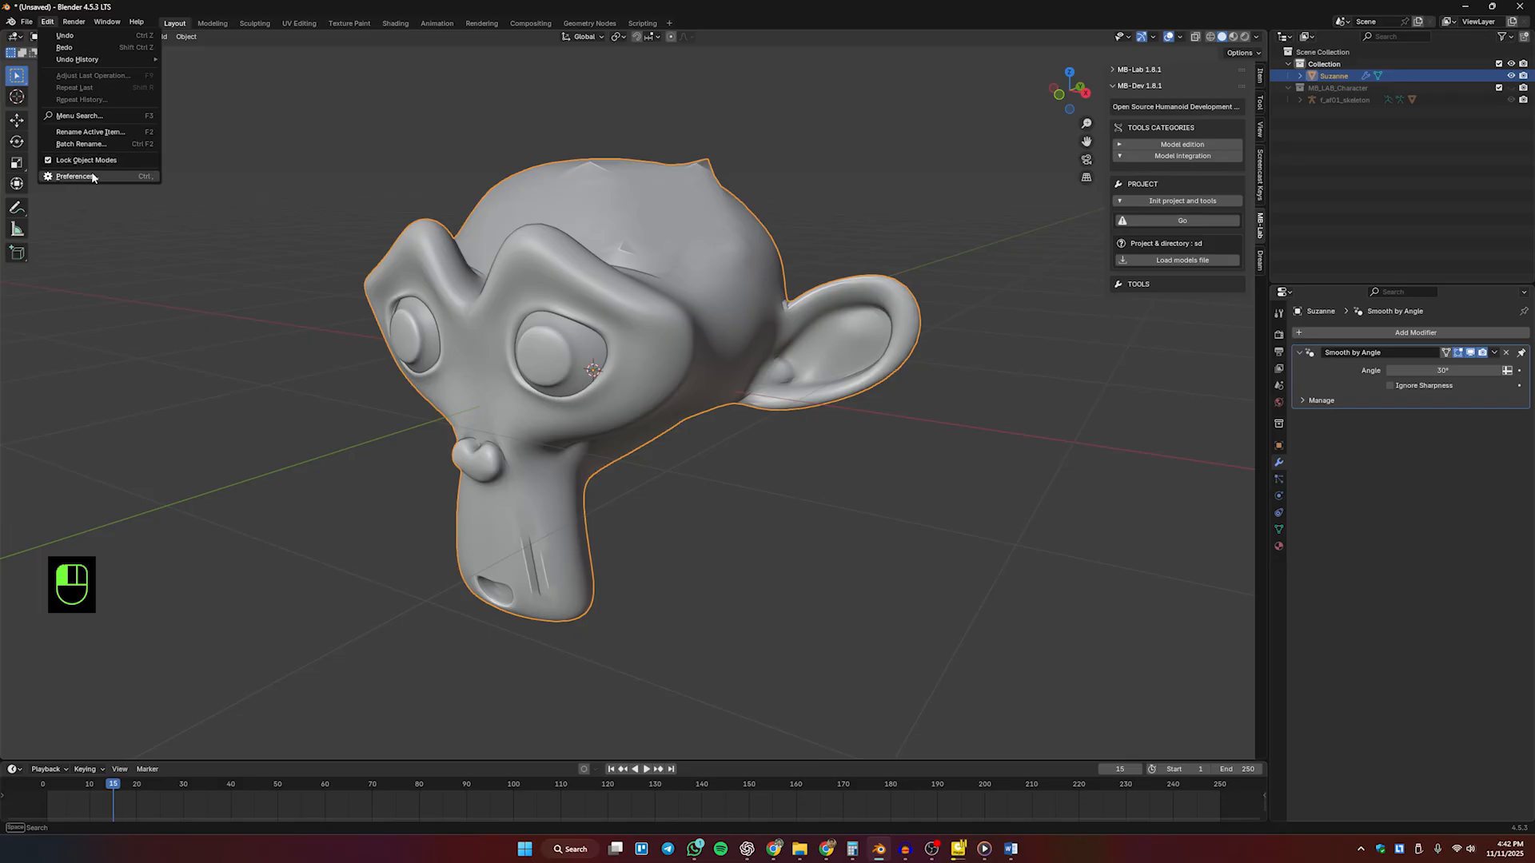
click(89, 172)
drag(177, 22, 567, 190)
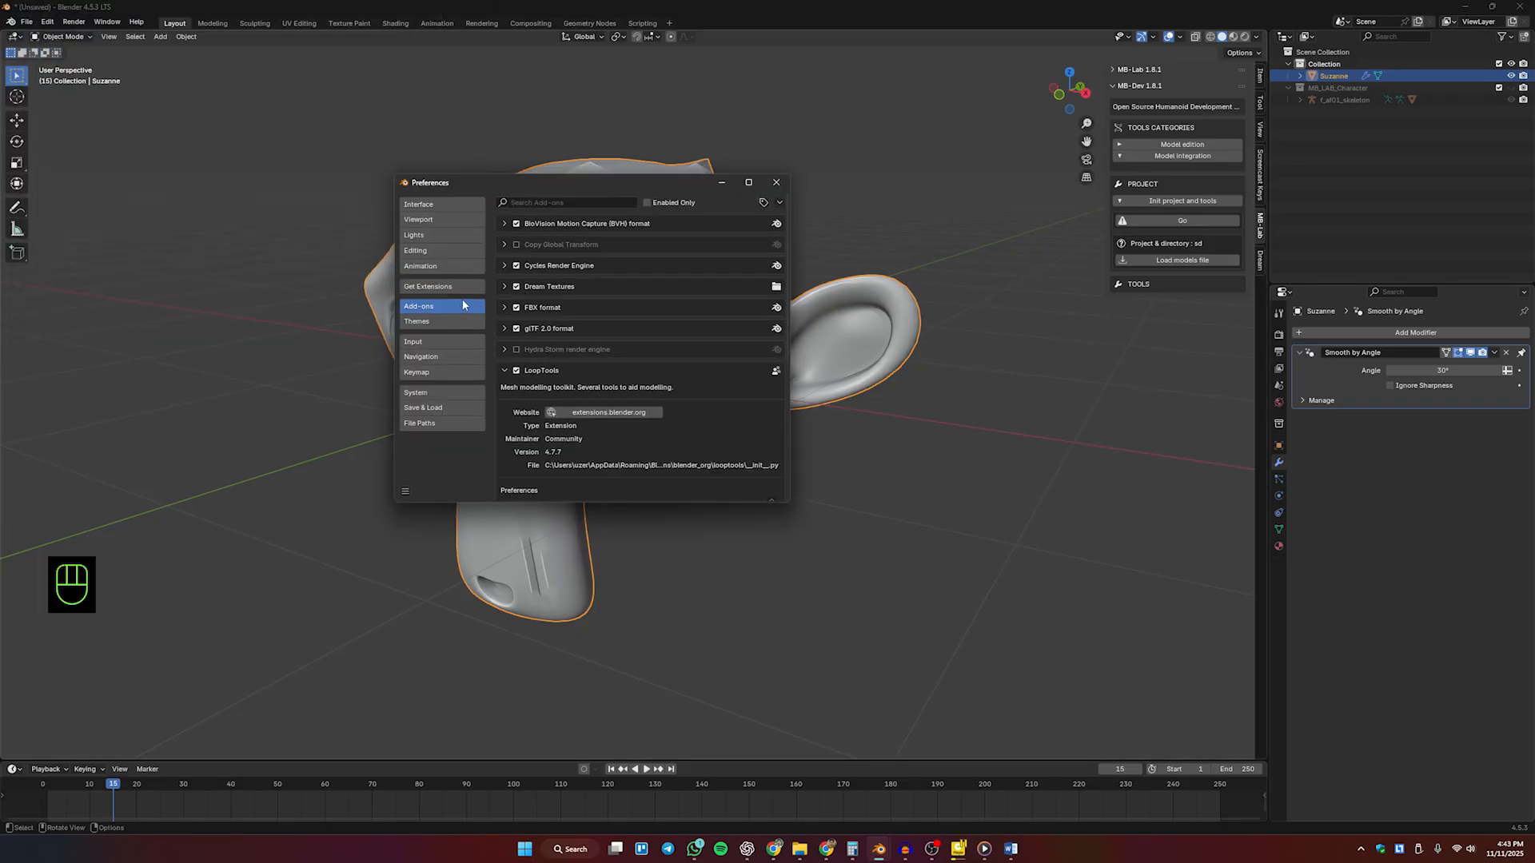
click(779, 202)
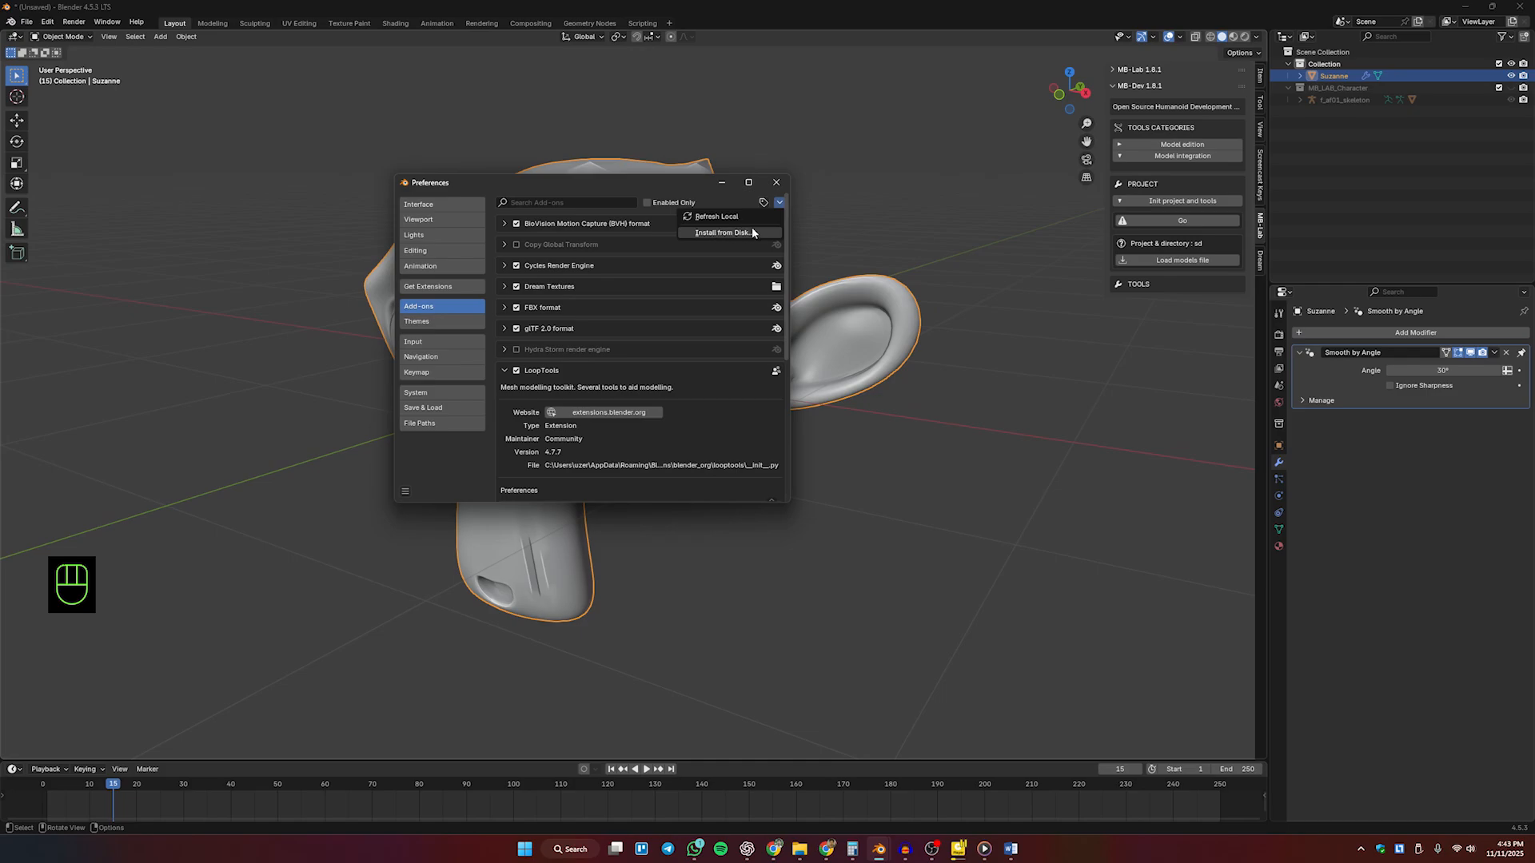
click(752, 232)
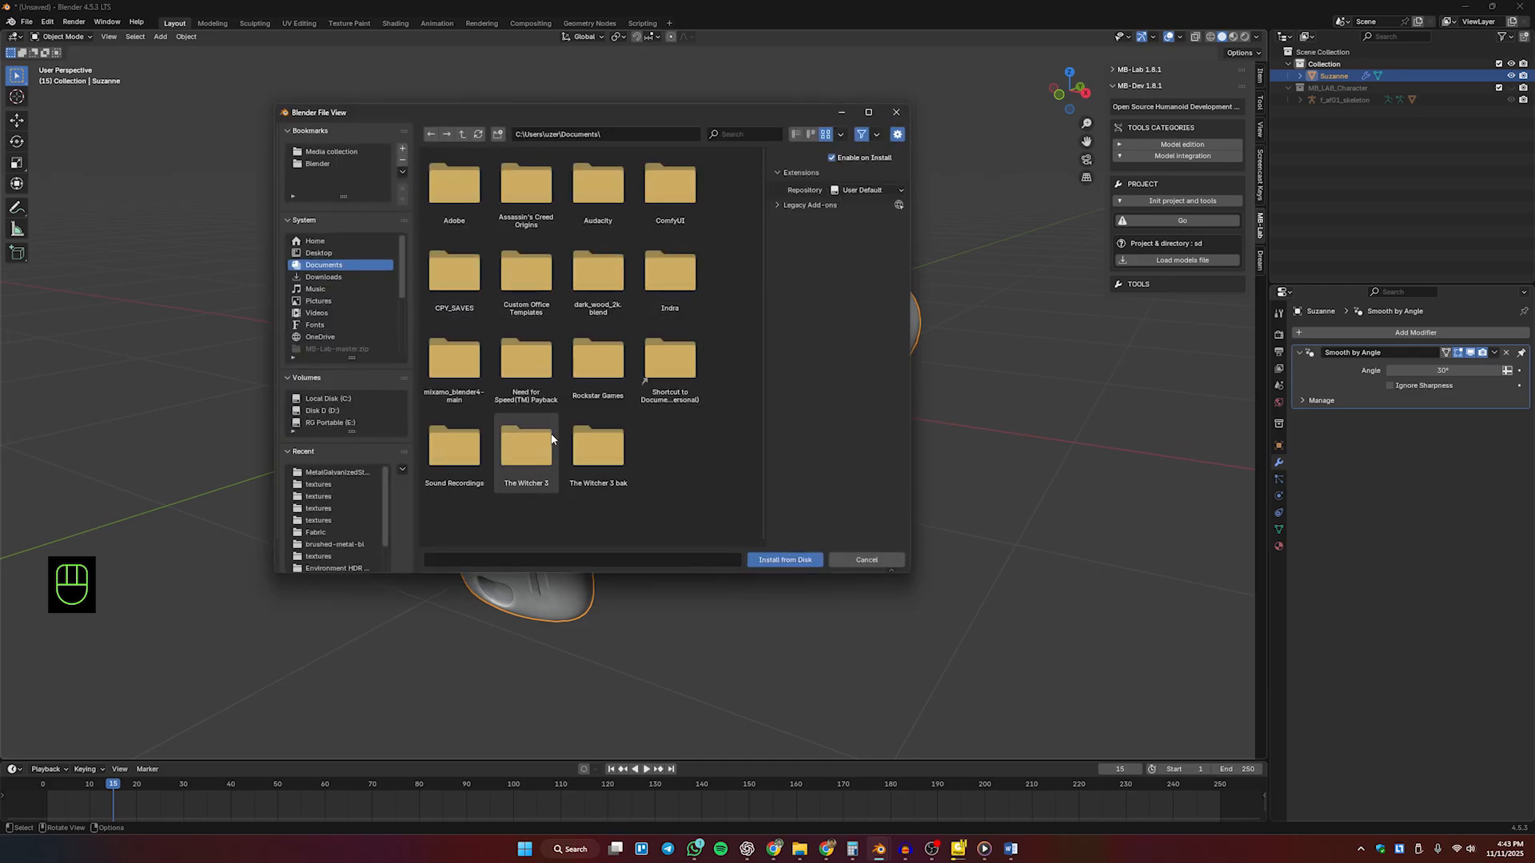
key(Escape)
Step: Search the installed add-ons for "mb" to check the MB-Lab entry, and close the preferences
click(559, 201)
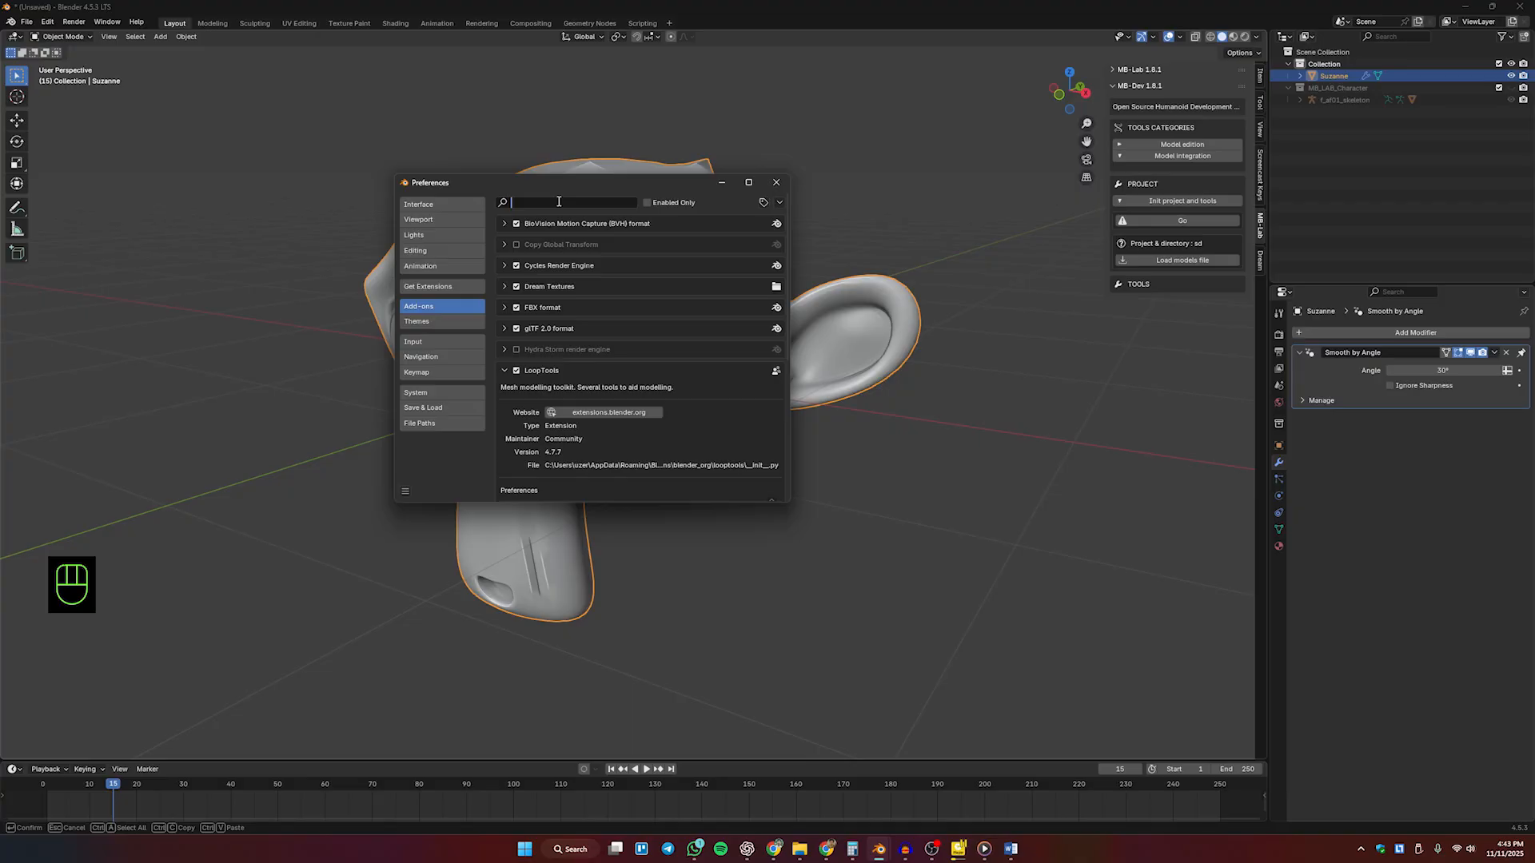
text(mb)
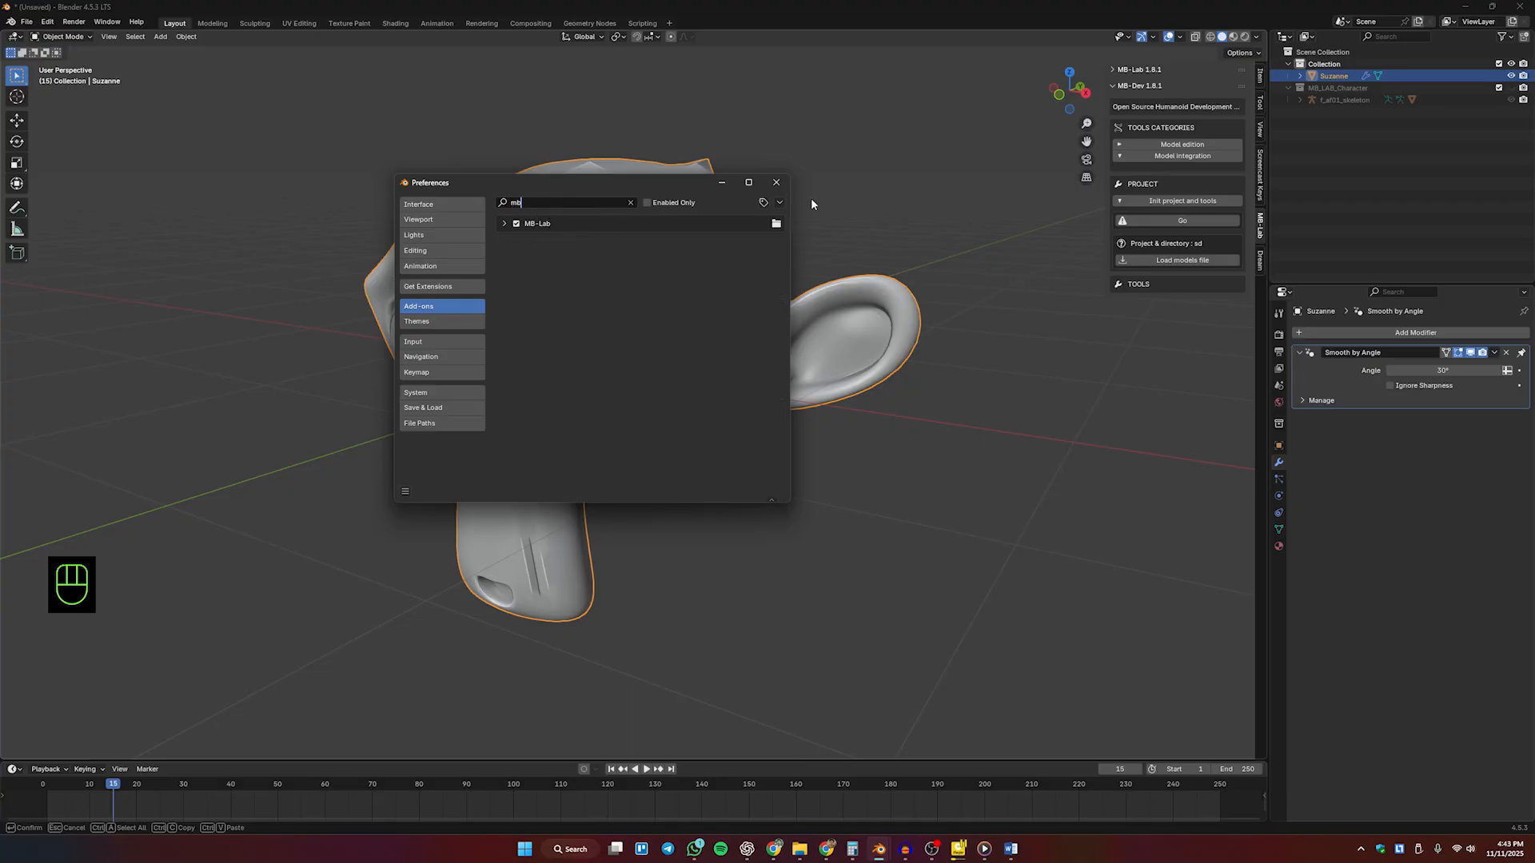
click(776, 183)
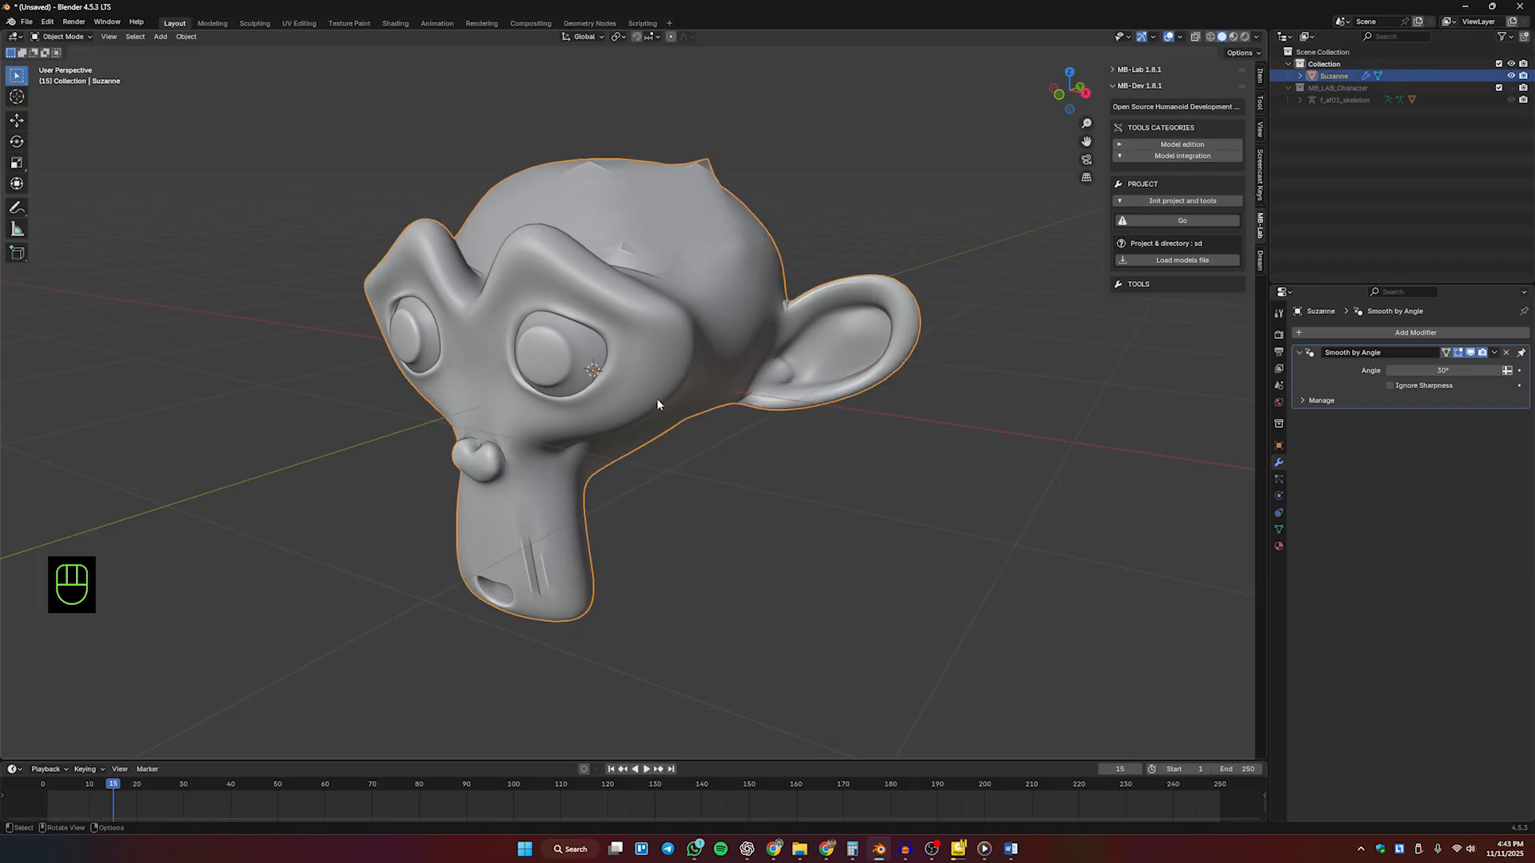
Step: Delete Suzanne and create an MB-Lab Afro female (F_AF01) character using the Cycles engine
key(Delete)
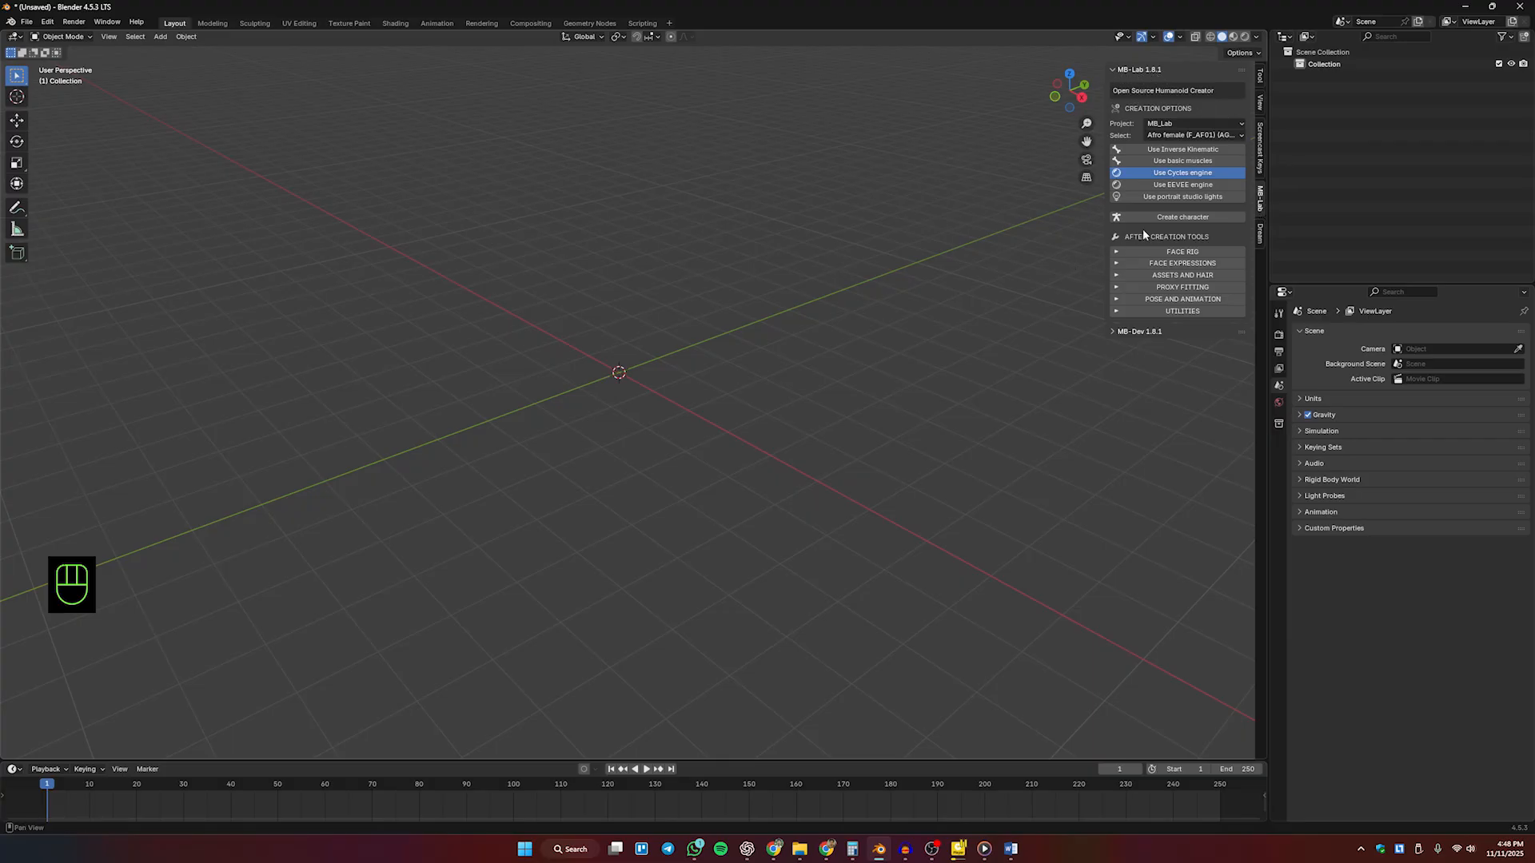
click(1217, 218)
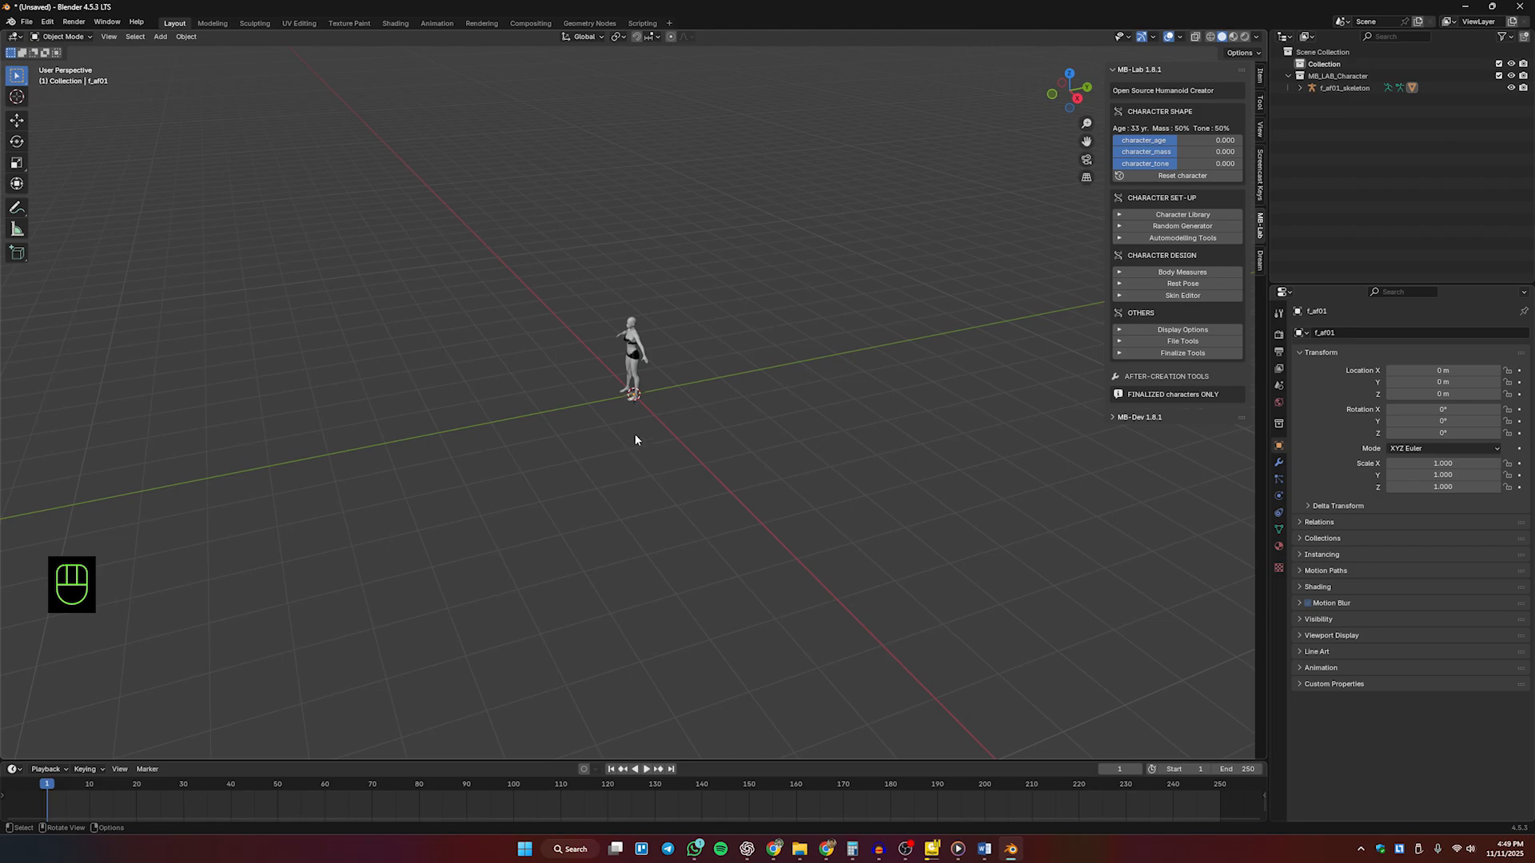
scroll(635, 433, up, 8)
shift+middle_drag(626, 313, 678, 382)
scroll(661, 394, up, 1)
scroll(626, 405, up, 1)
Step: Select the character's skeleton and switch it to Pose Mode to view its rig
click(648, 574)
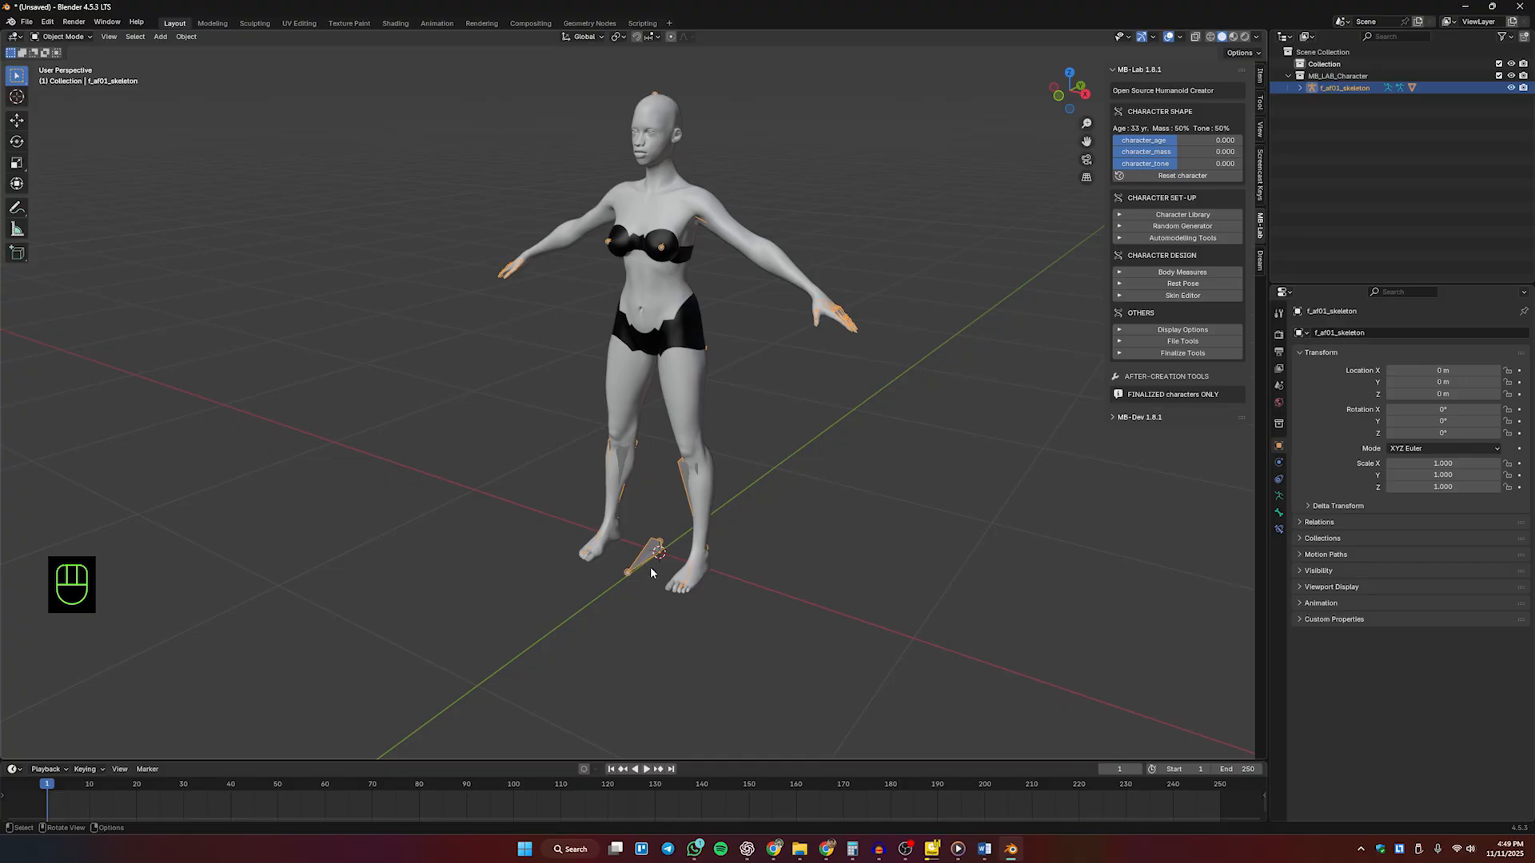
click(62, 37)
click(60, 80)
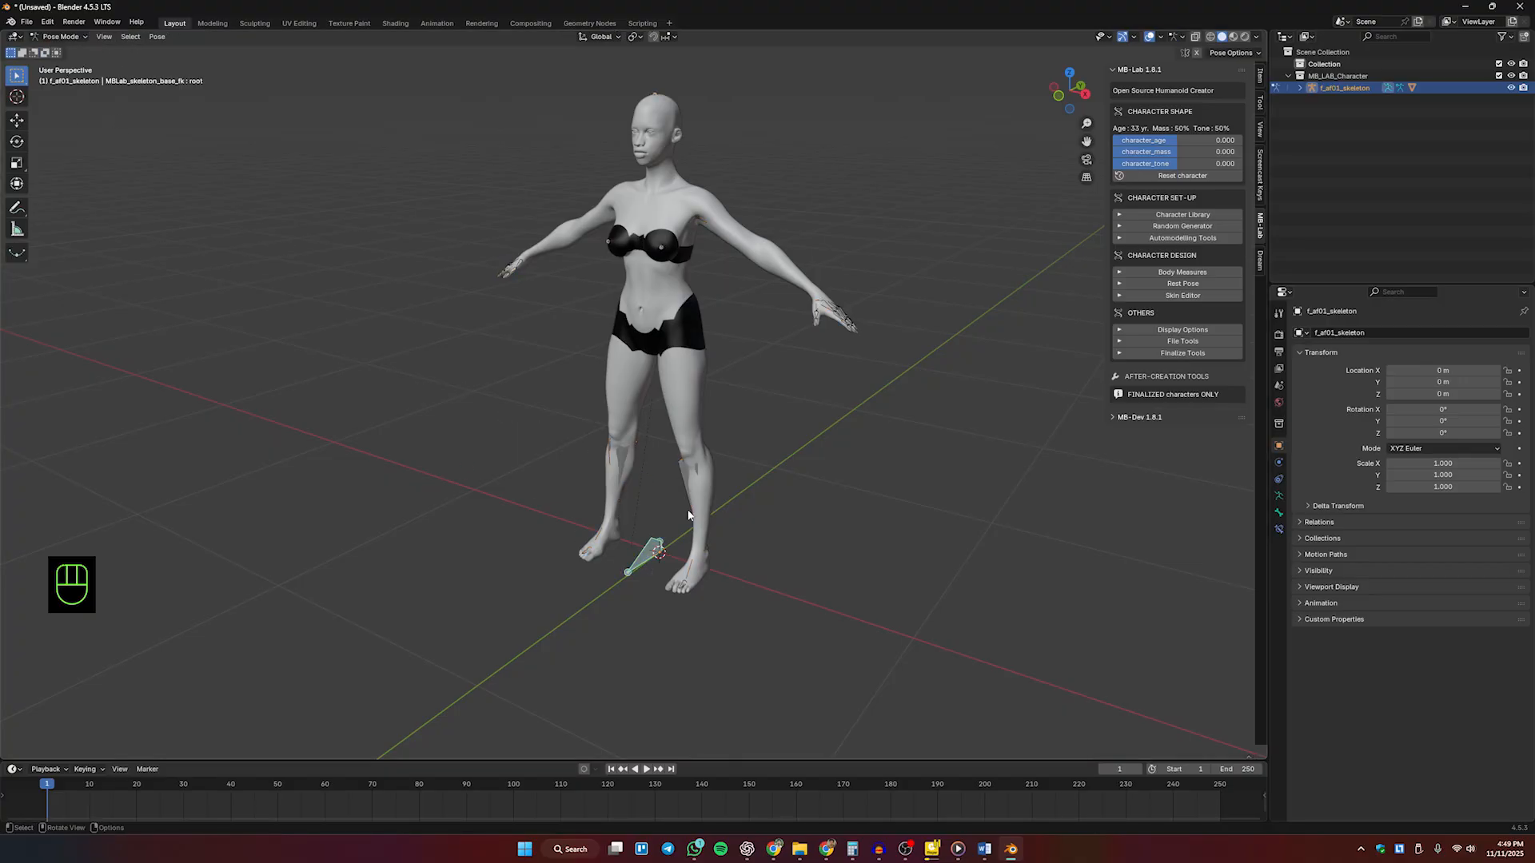
middle_drag(661, 546, 799, 503)
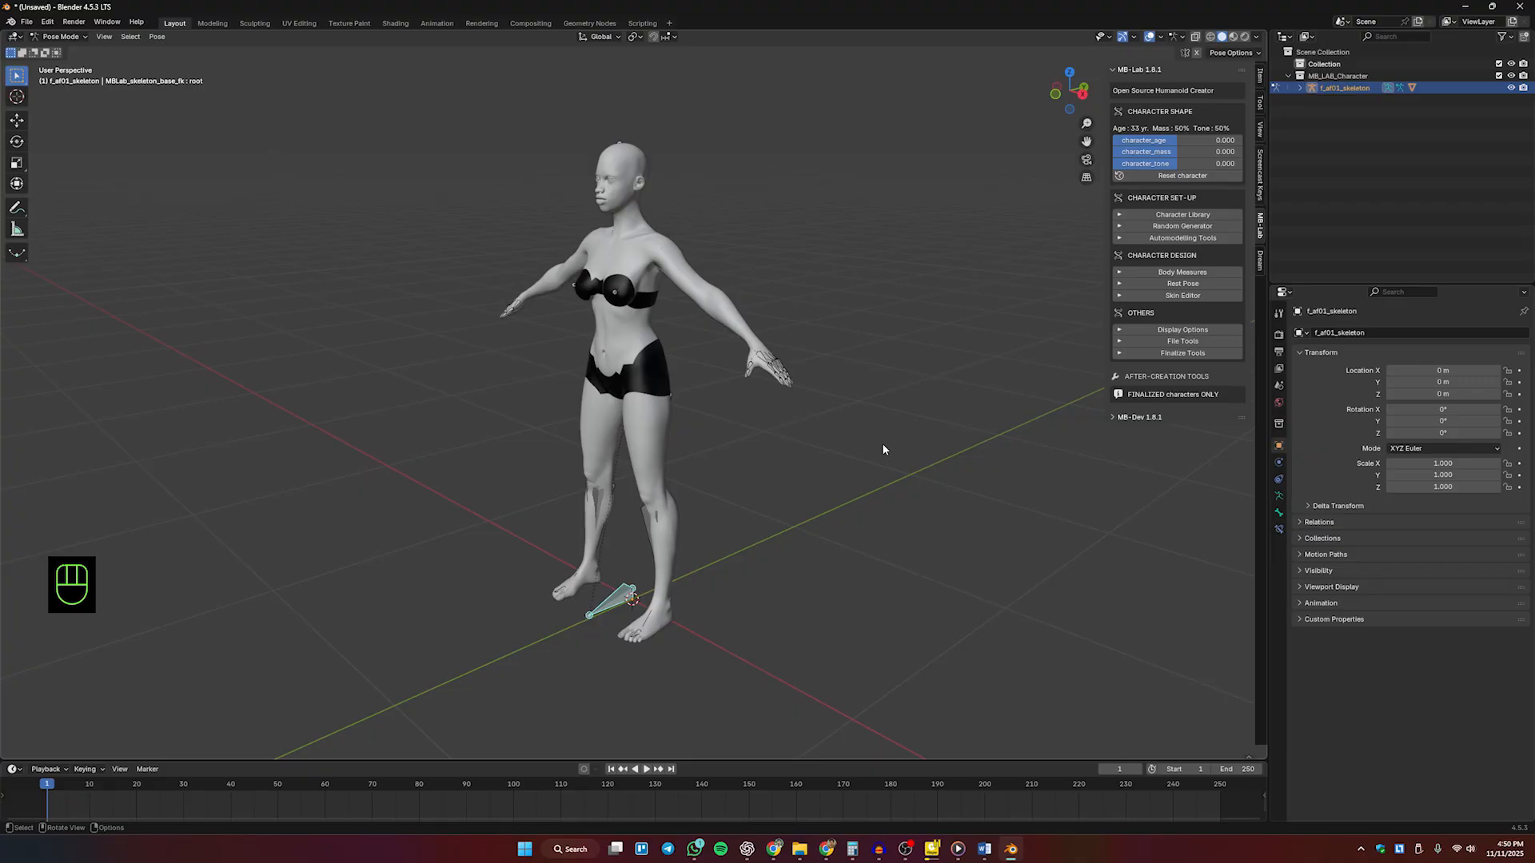
middle_drag(882, 448, 884, 454)
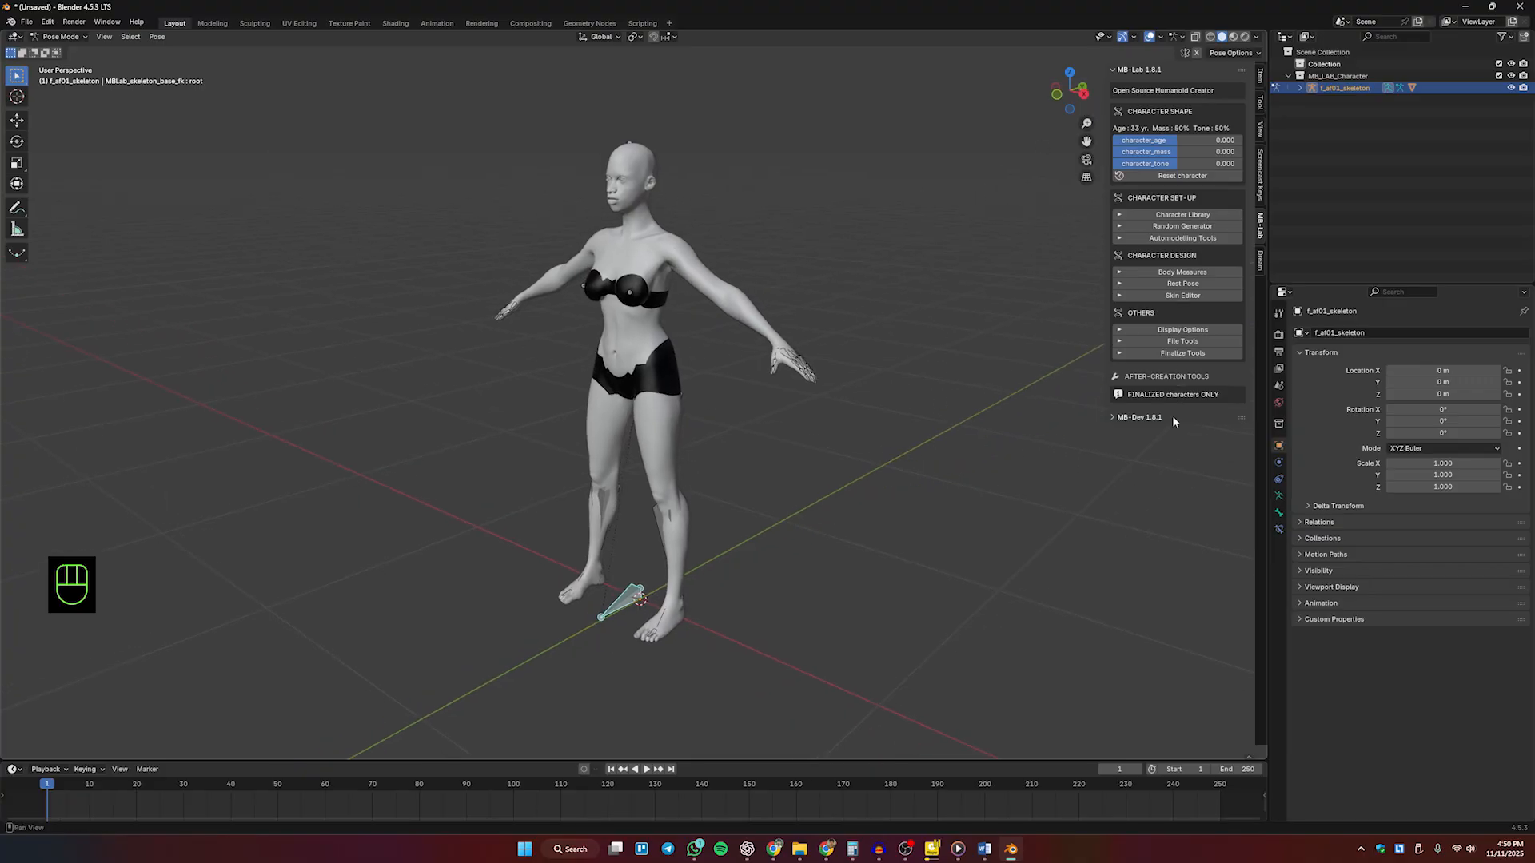
Step: Set the character's age to 1.000, mass to about 0.606 and tone to about -0.073
drag(1183, 140, 1259, 661)
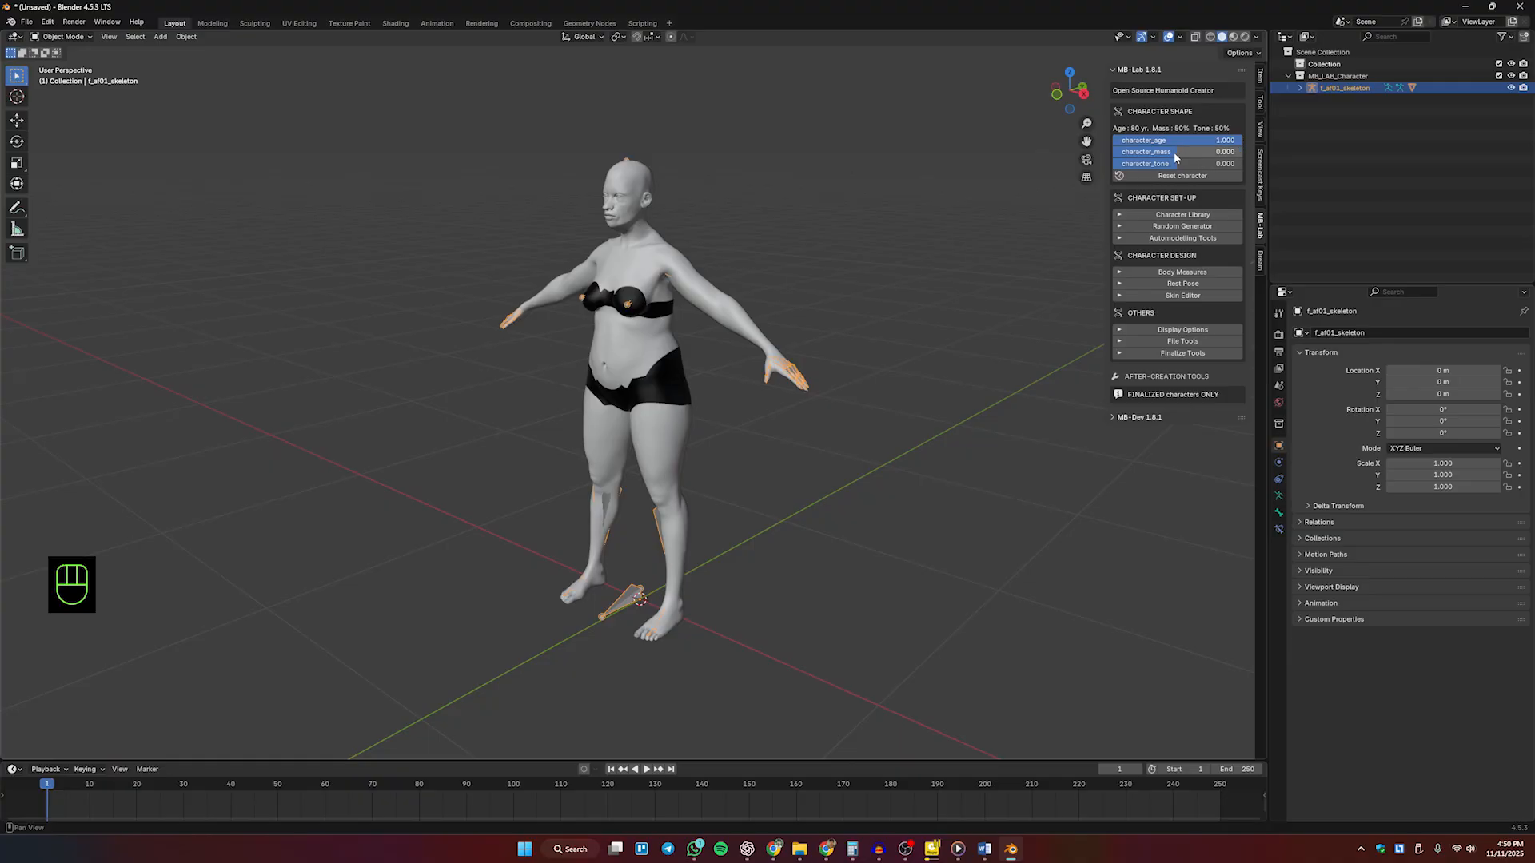
drag(1174, 152, 1173, 152)
drag(1152, 669, 1213, 667)
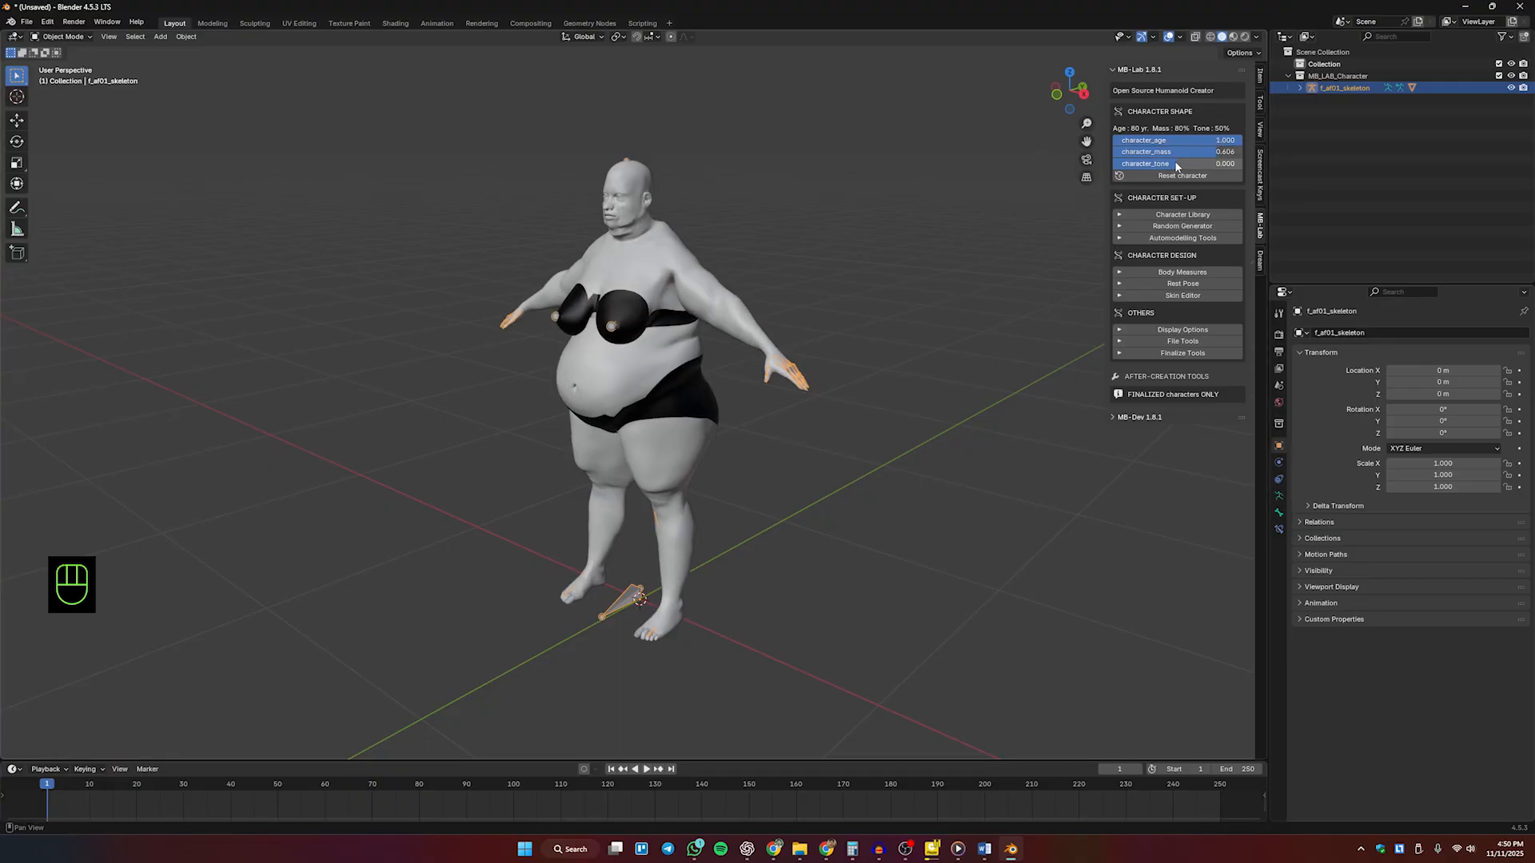
drag(1178, 172, 1175, 683)
Step: Show the character in Material Preview shading and view its skin from another angle
mouse_move(824, 302)
middle_down()
mouse_move(913, 294)
mouse_move(804, 299)
middle_up()
scroll(733, 319, up, 3)
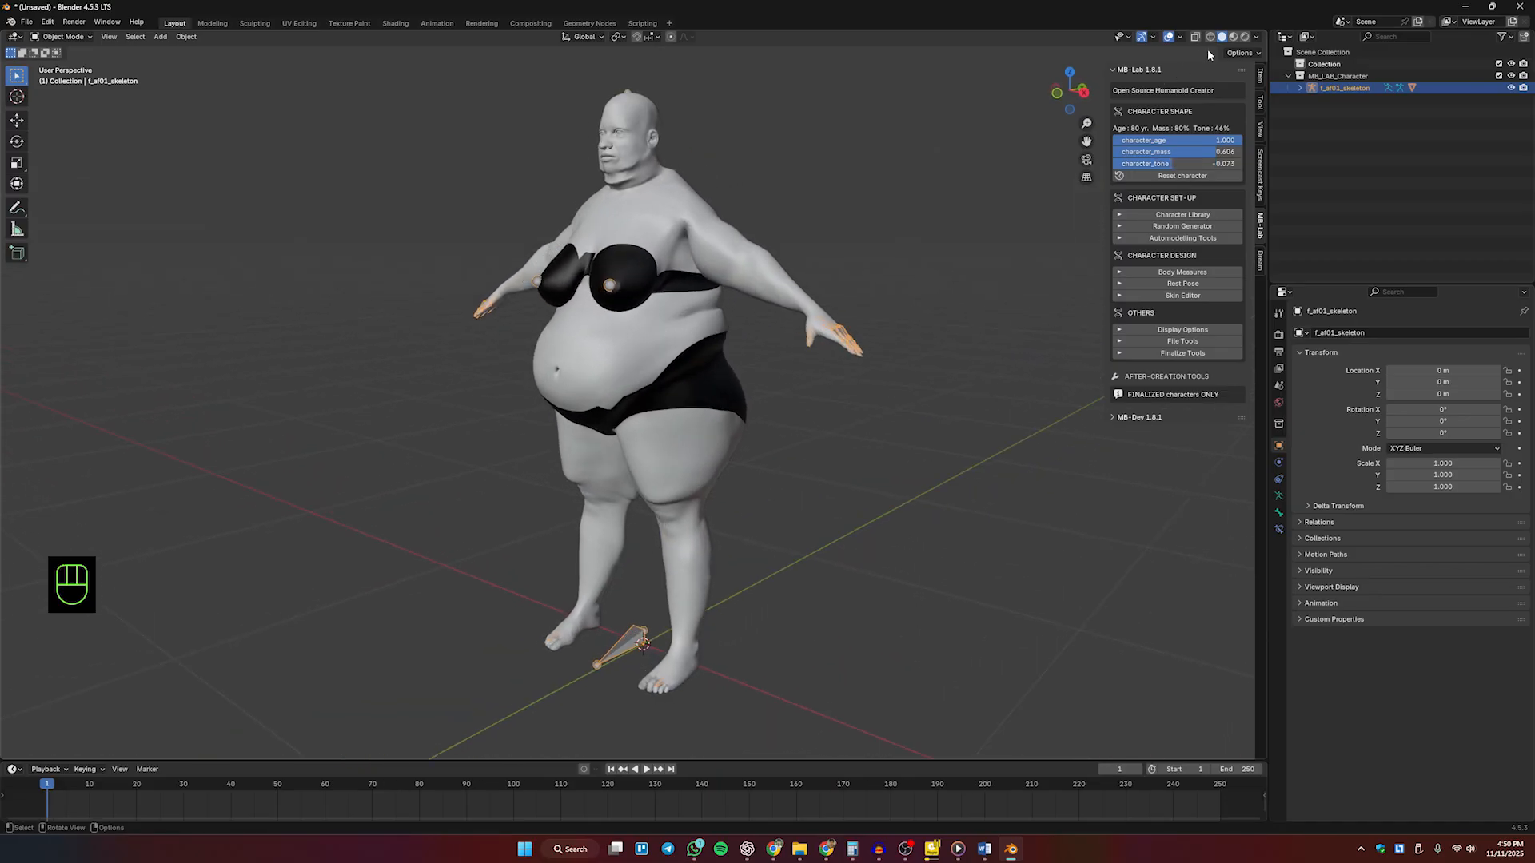
click(1233, 37)
mouse_move(696, 298)
middle_down()
mouse_move(790, 295)
mouse_move(771, 421)
mouse_move(636, 414)
mouse_move(702, 446)
mouse_move(765, 432)
mouse_move(515, 422)
mouse_move(602, 433)
middle_up()
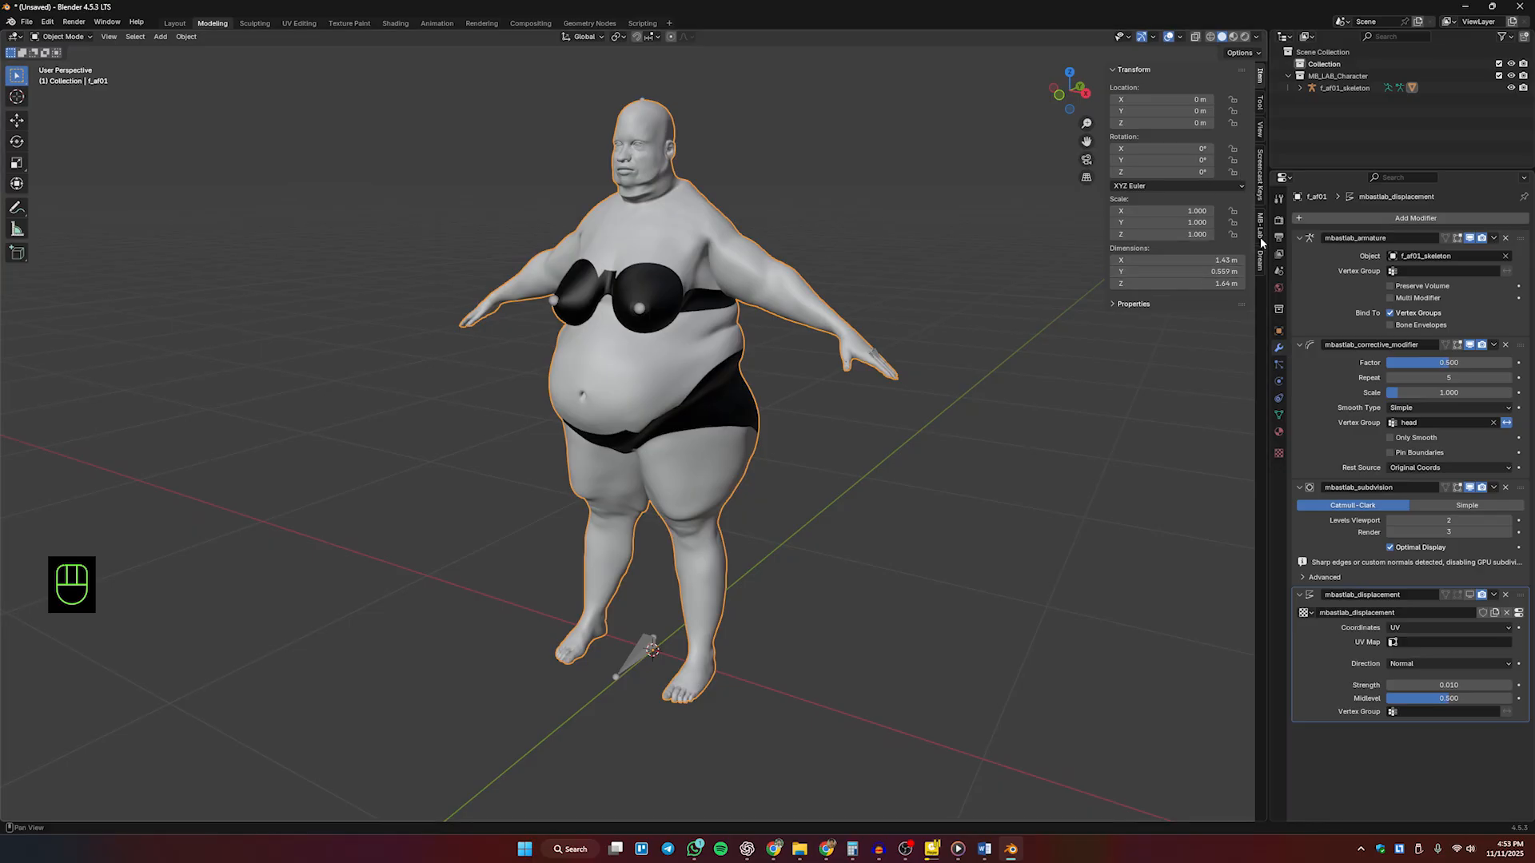
Step: Expand the Rest Pose options, lower the character's mass to about -0.028 and reset the character
click(1182, 284)
mouse_move(1201, 152)
mouse_down()
mouse_move(1161, 153)
mouse_move(1176, 153)
mouse_up()
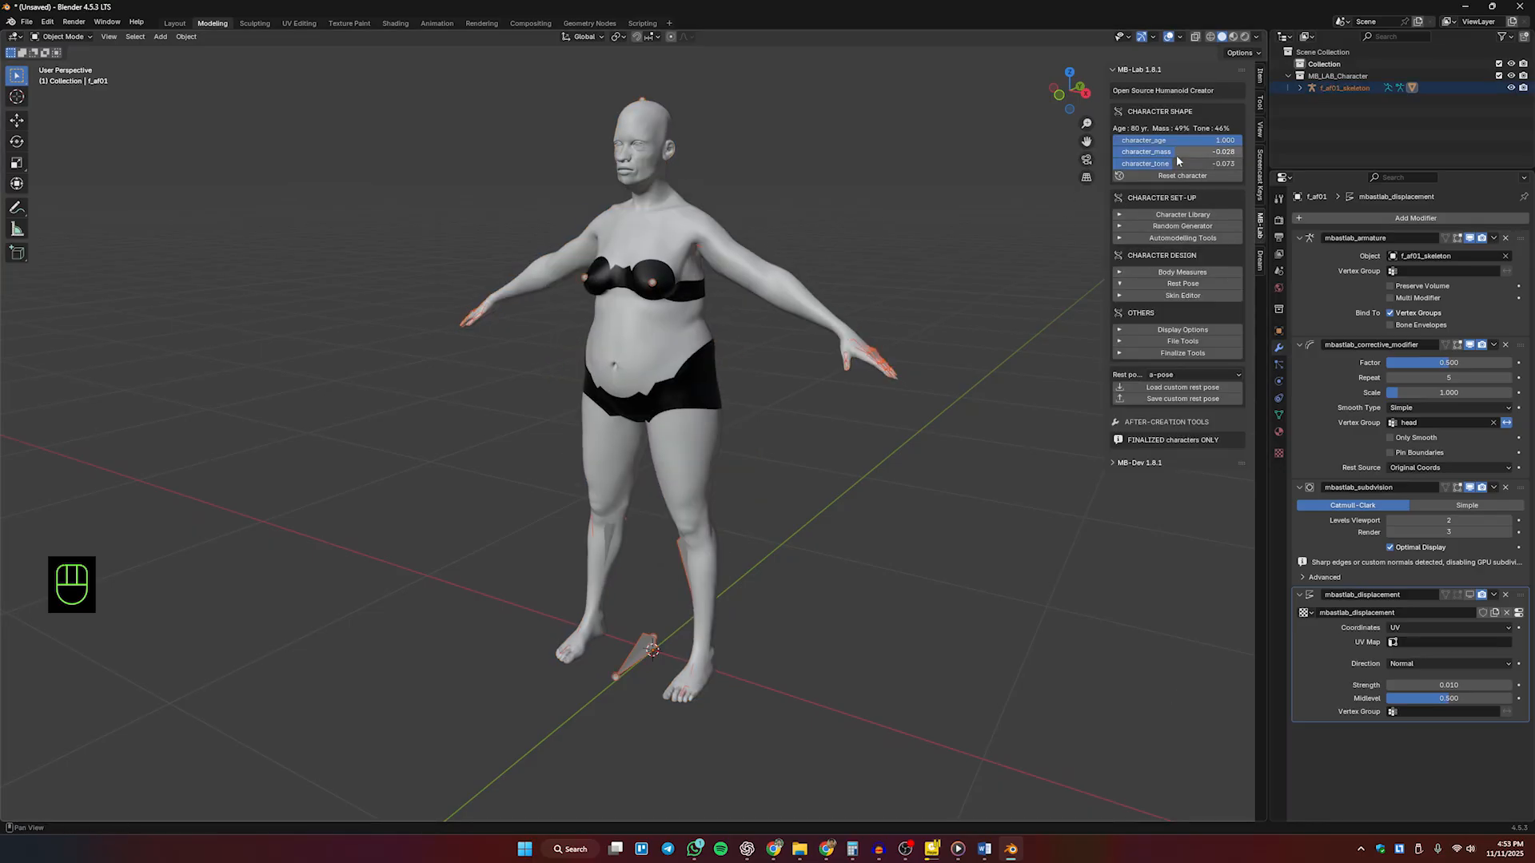
click(1183, 176)
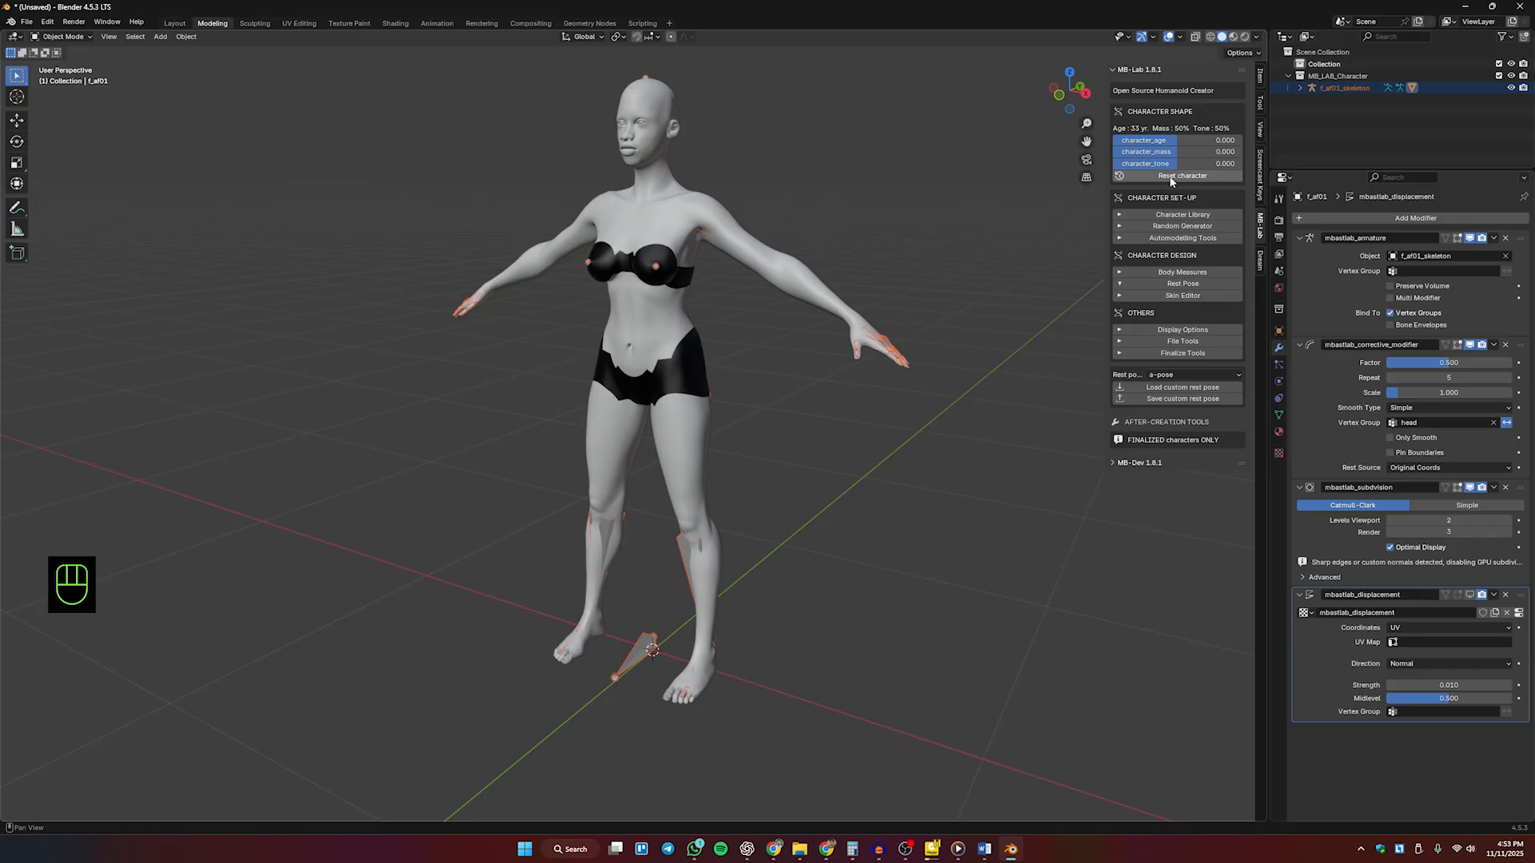
Step: Open the character's Skin Editor and adjust a skin parameter
click(1135, 295)
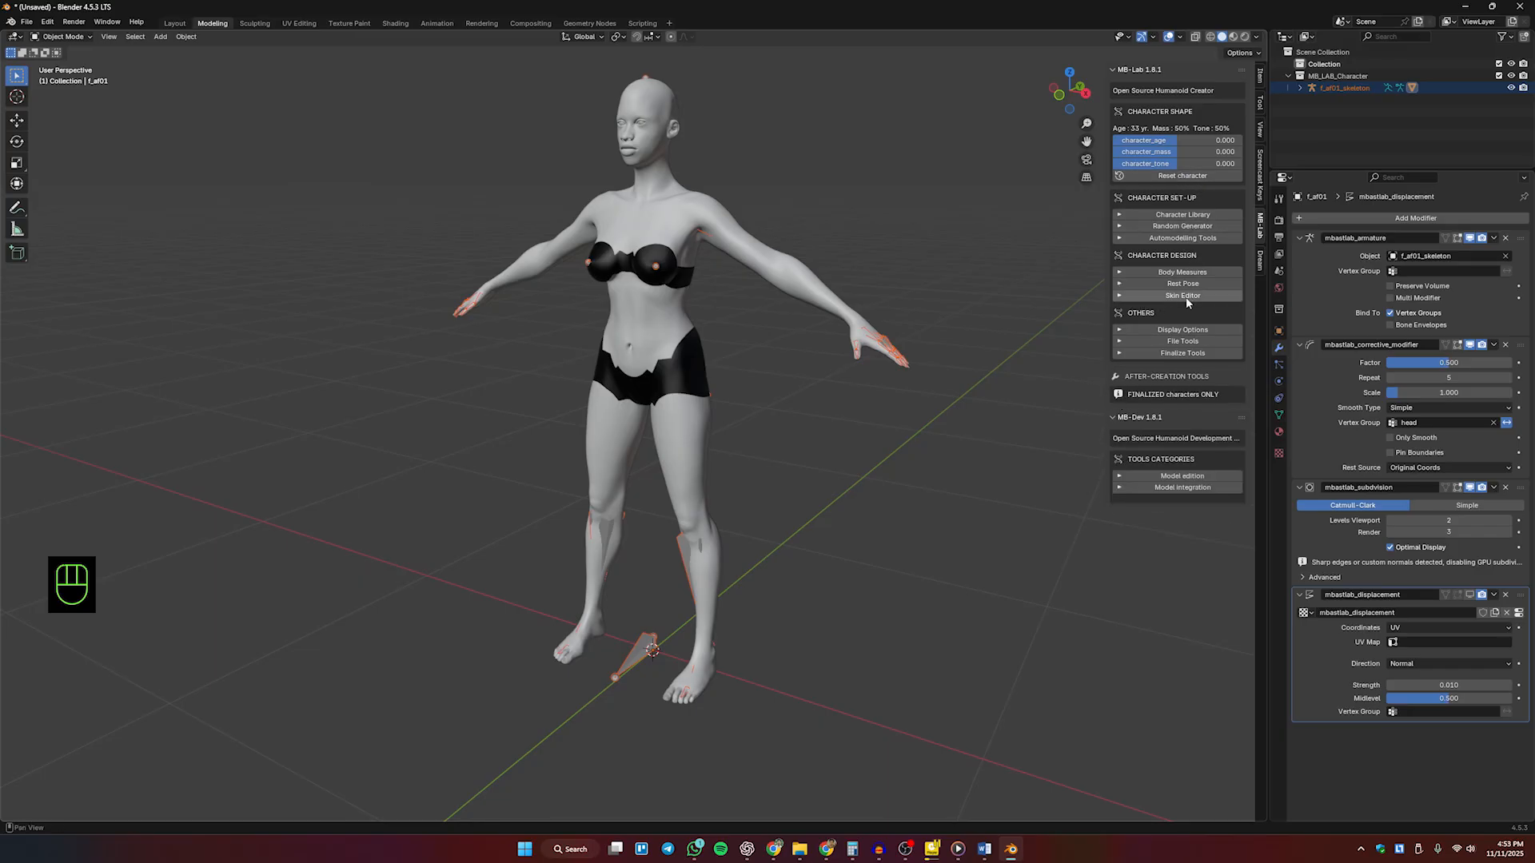
drag(1167, 408, 1202, 407)
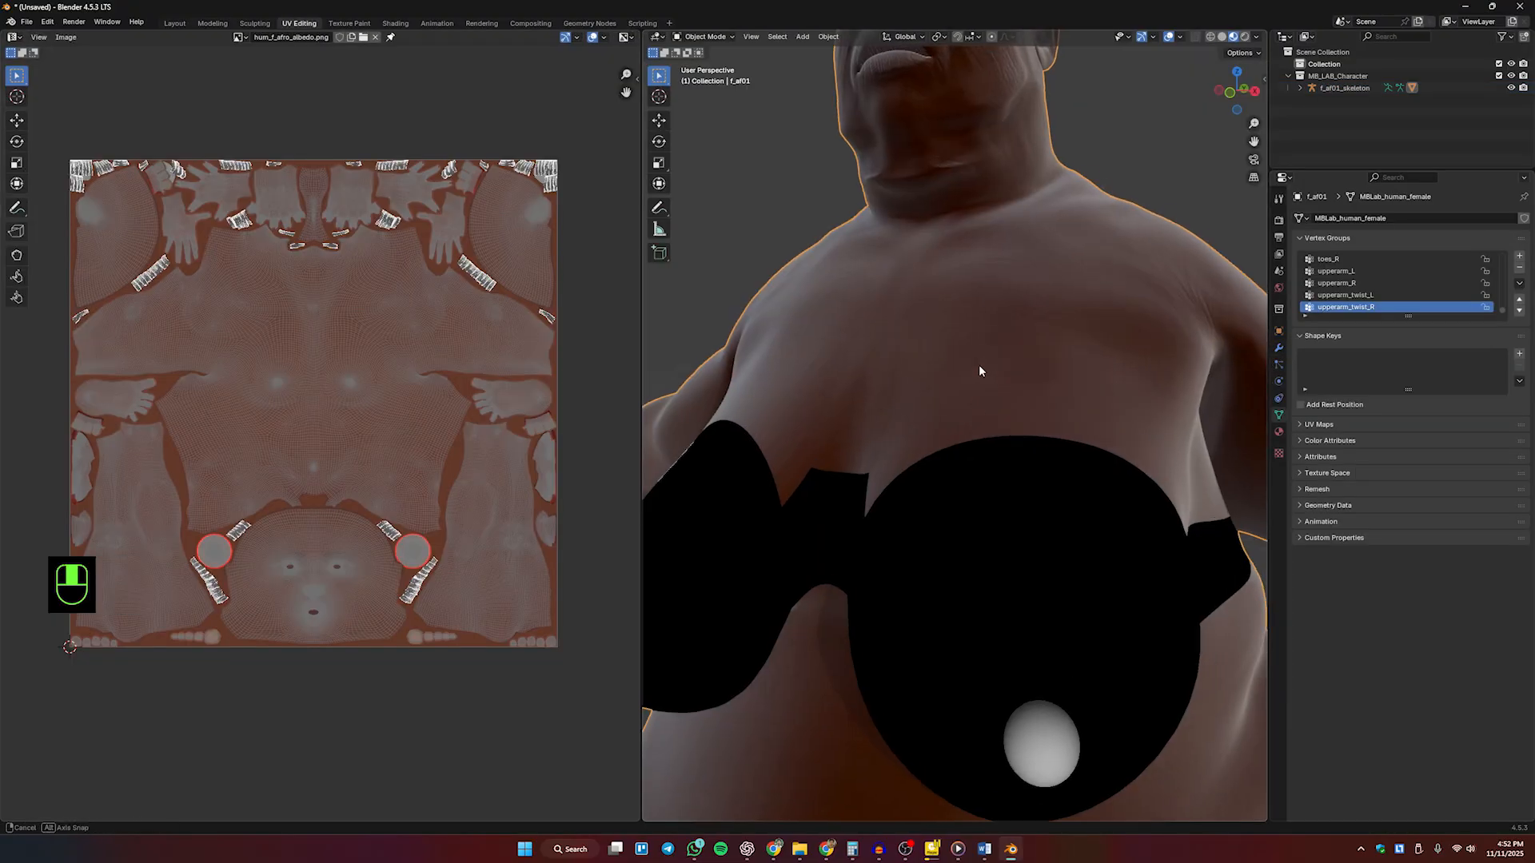
Step: Inspect the textured character's face, skin and body beside its unwrapped albedo texture in the UV Editing workspace
scroll(976, 366, down, 3)
scroll(940, 374, up, 5)
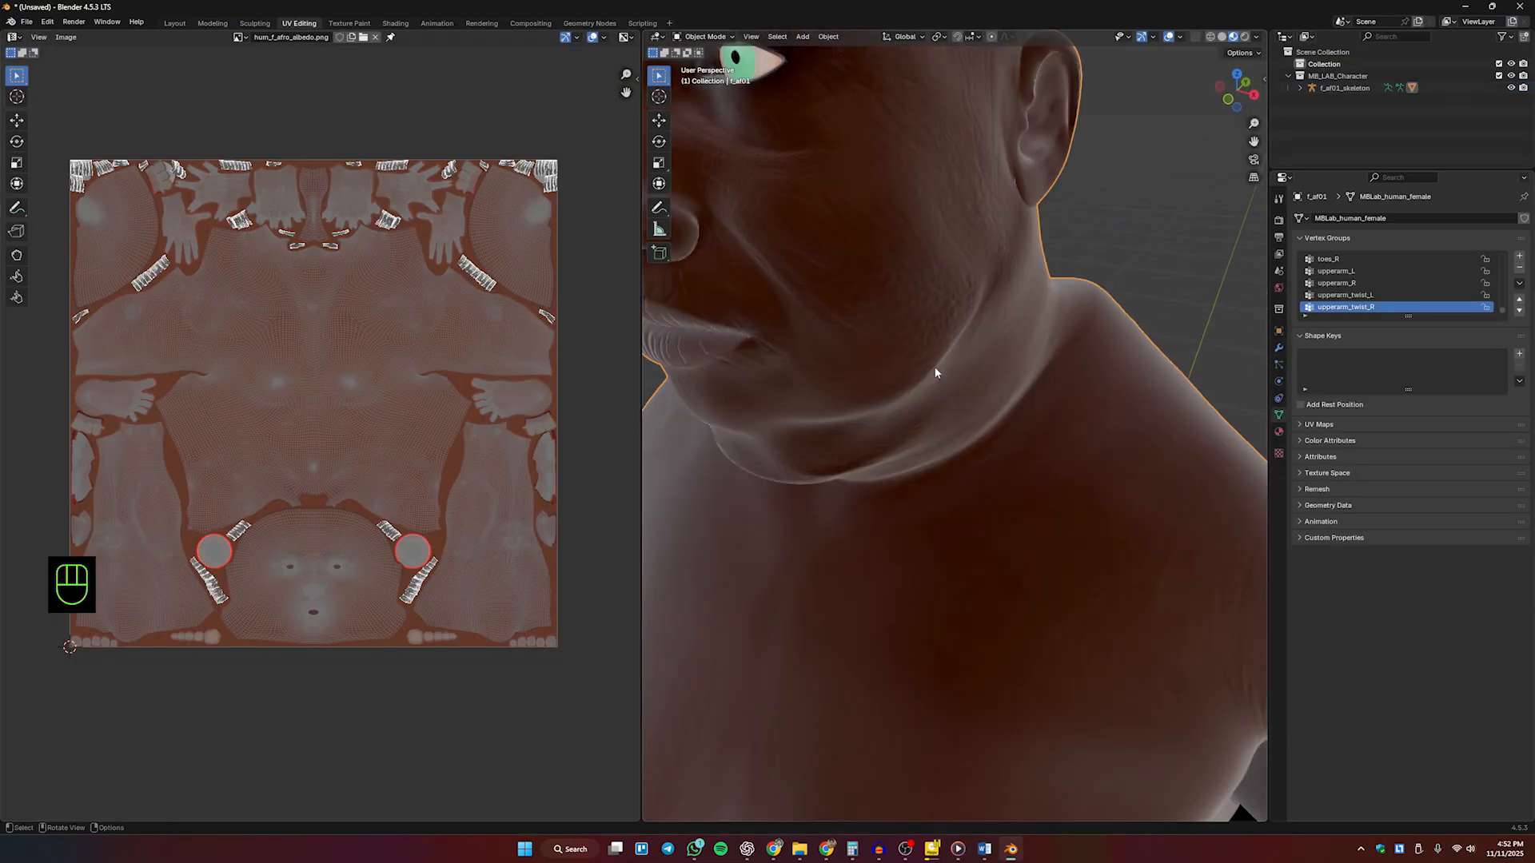
scroll(951, 376, down, 8)
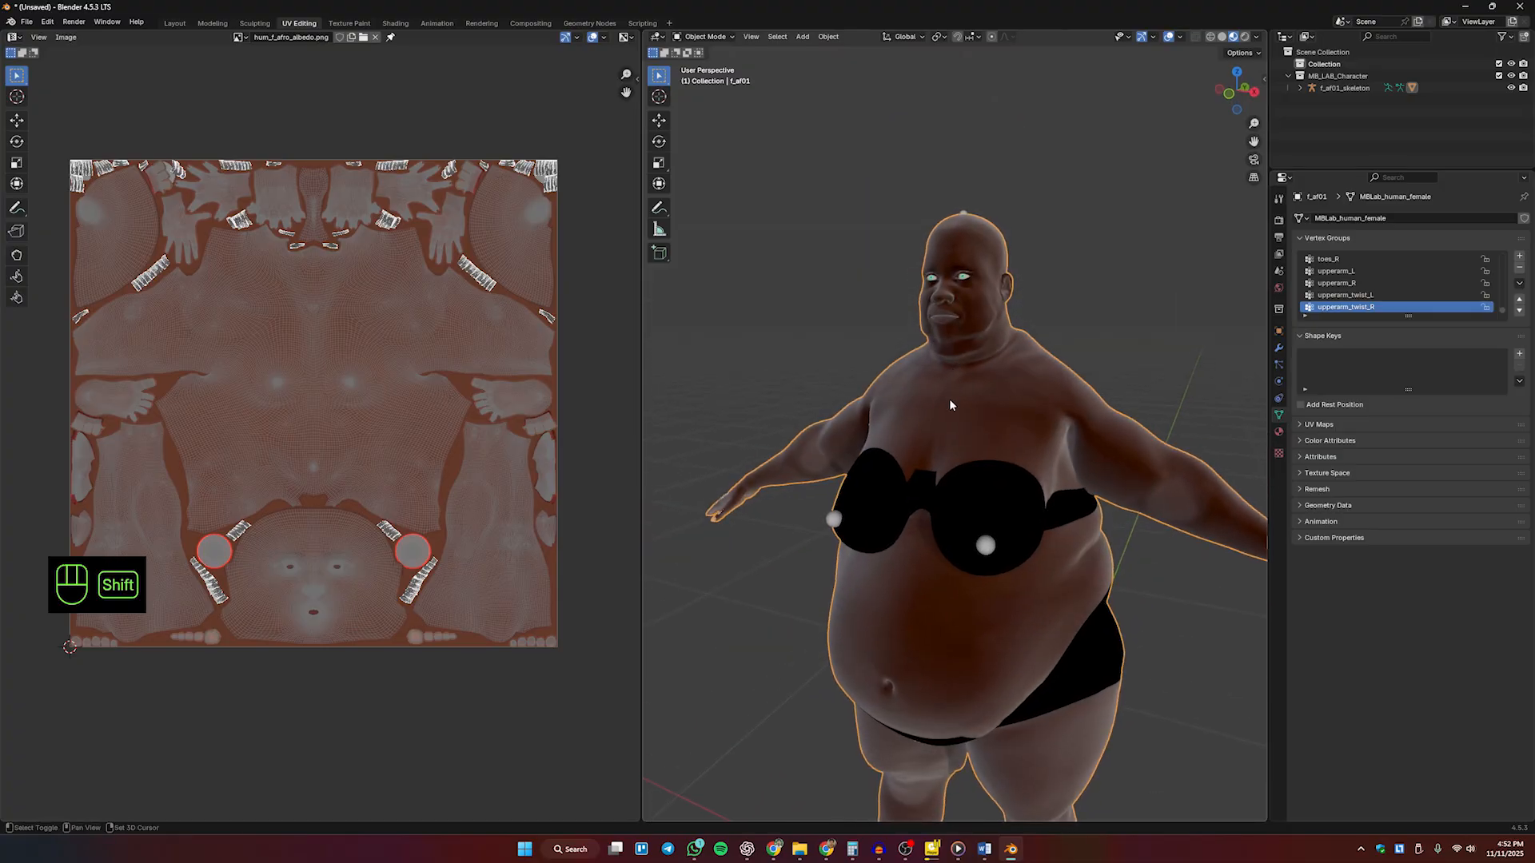
shift+middle_drag(948, 400, 947, 351)
shift+middle_drag(885, 398, 865, 367)
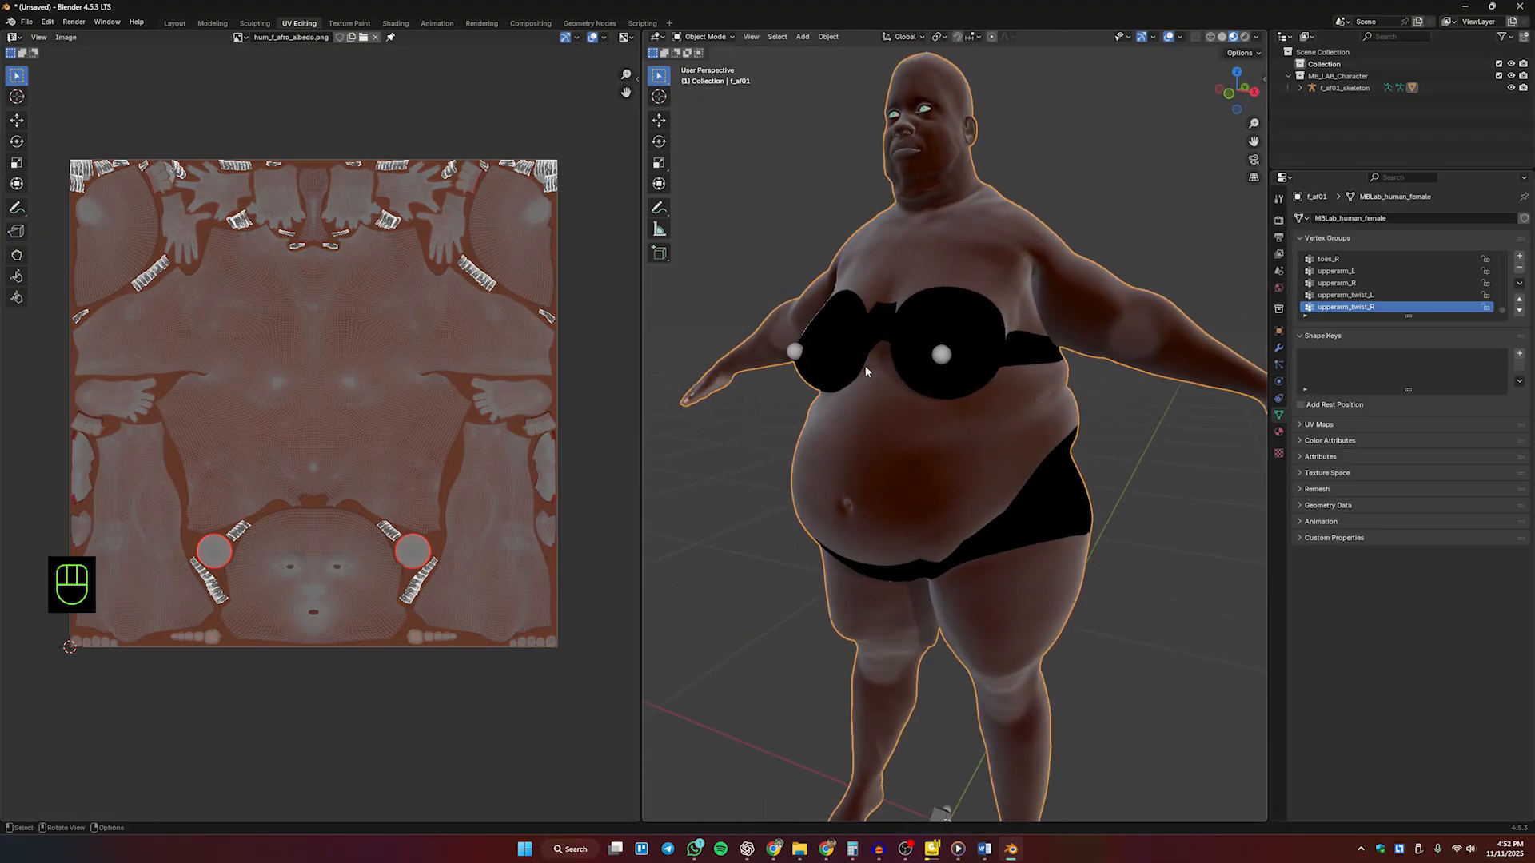
scroll(879, 376, down, 2)
scroll(895, 391, up, 4)
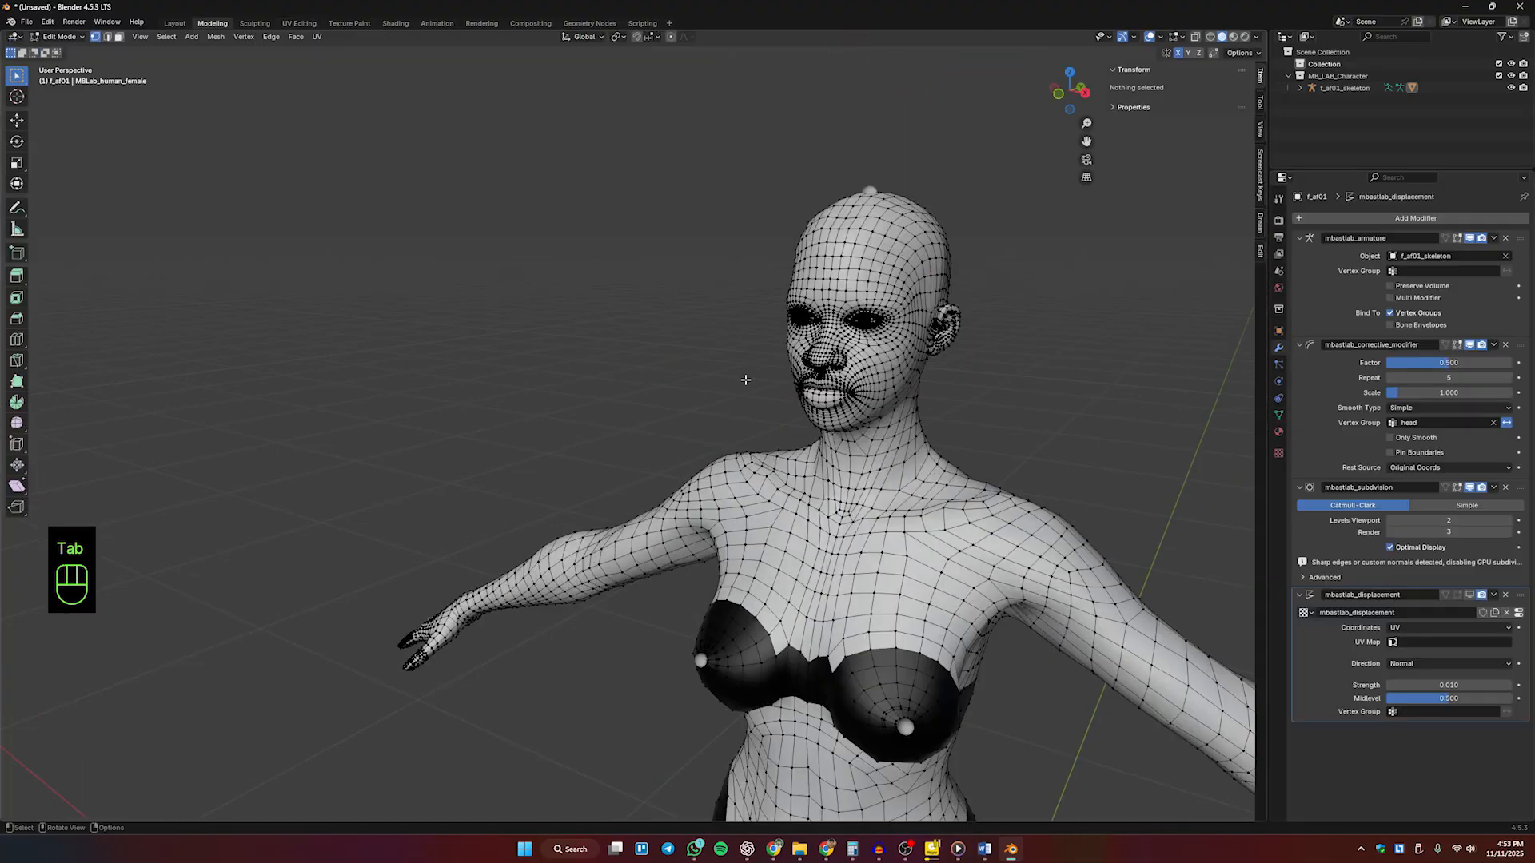
Step: Inspect the mesh topology of the character's head and face in Edit Mode
scroll(744, 380, up, 1)
shift+middle_drag(745, 380, 565, 371)
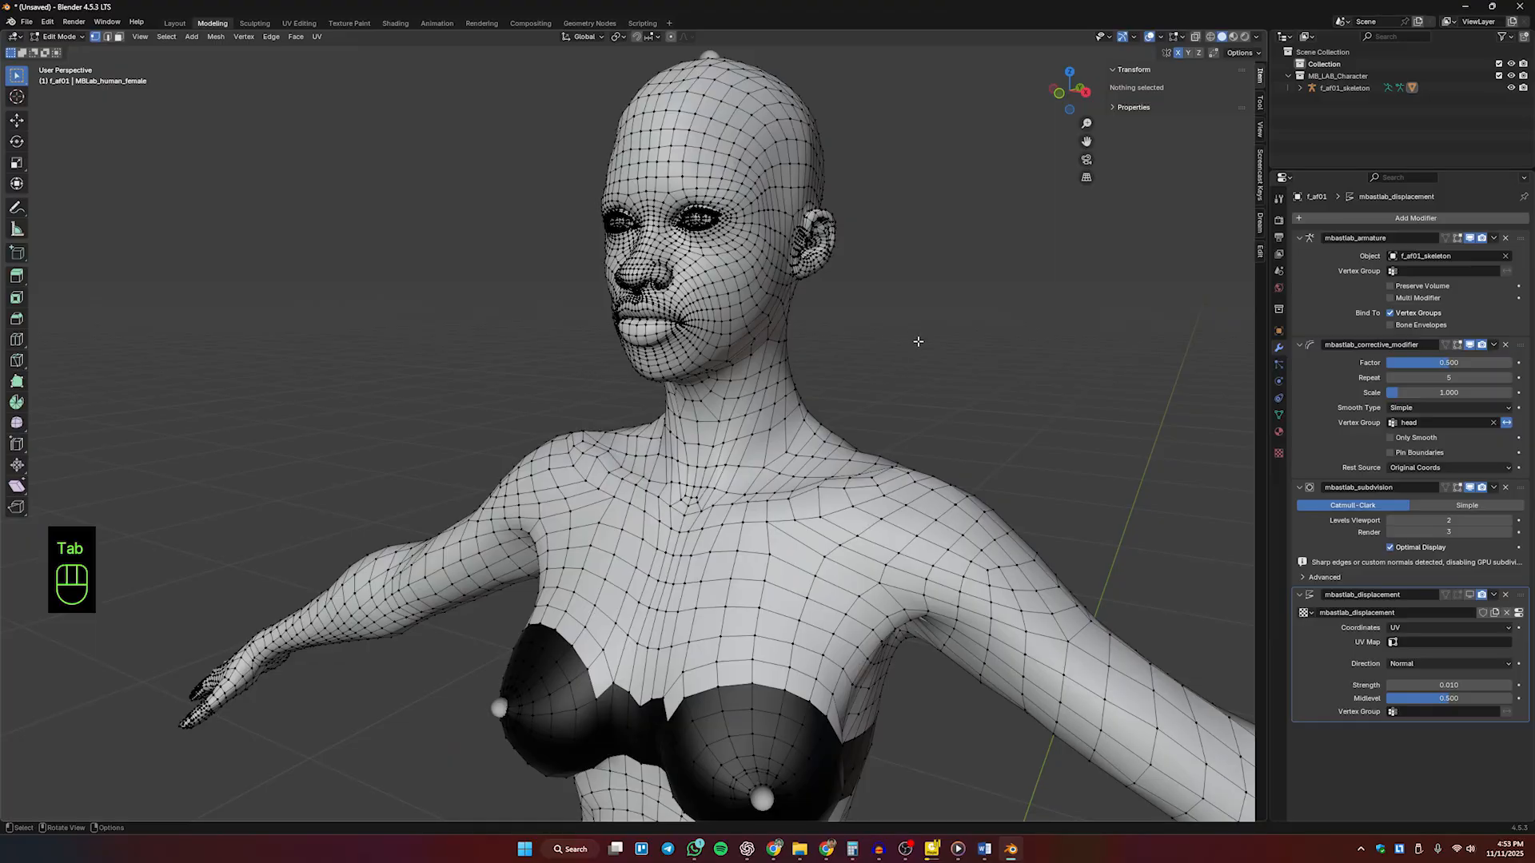
middle_drag(876, 344, 877, 346)
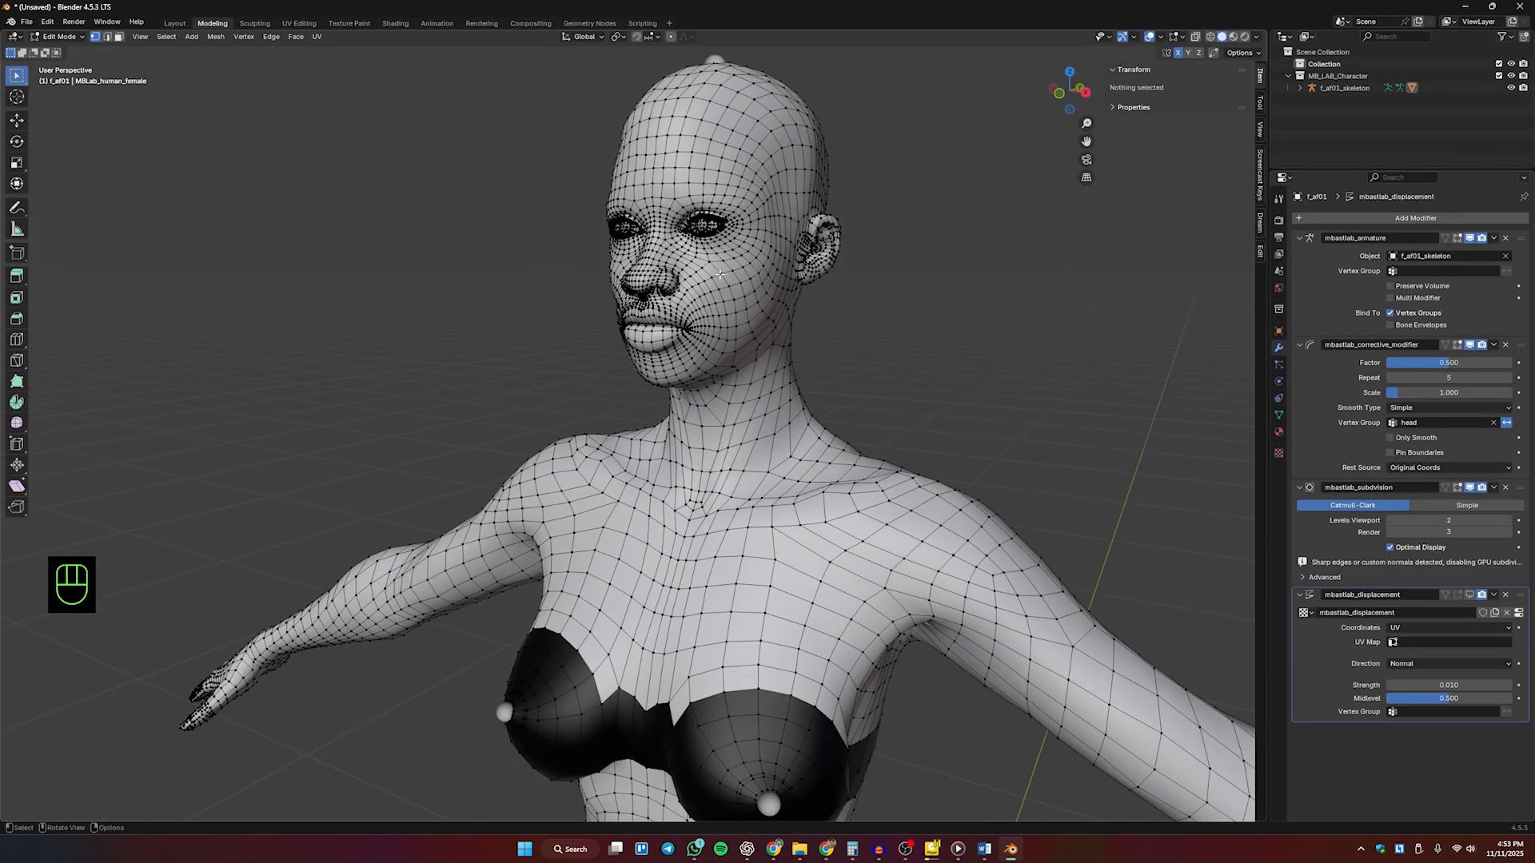
middle_drag(720, 273, 729, 274)
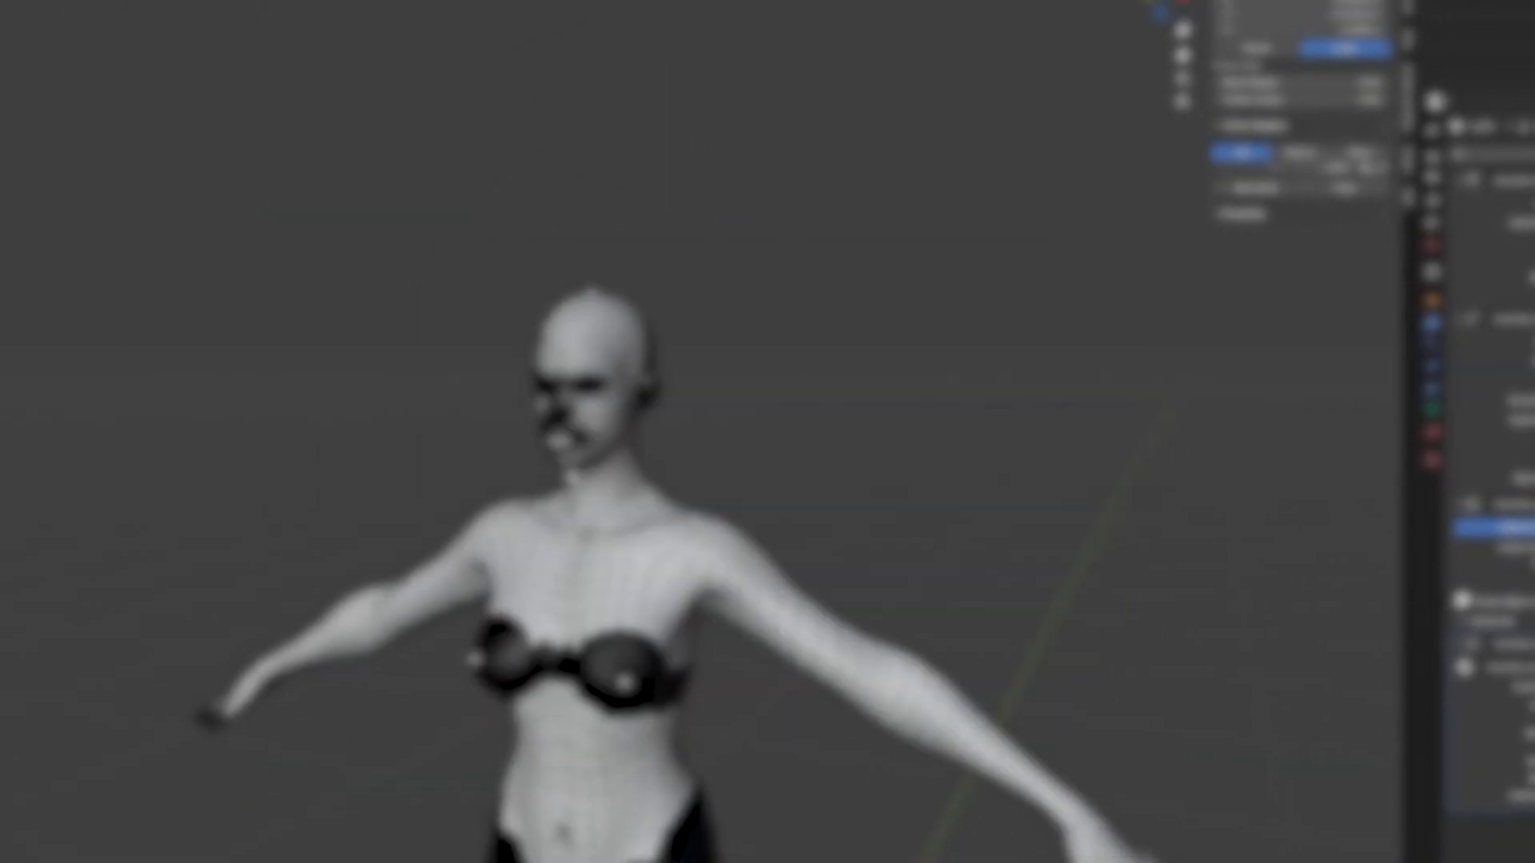
Step: Examine the mesh topology across the character's upper and lower body, and leave Edit Mode
middle_drag(504, 471, 638, 524)
scroll(736, 472, up, 5)
shift+middle_drag(638, 524, 723, 462)
scroll(720, 464, down, 4)
shift+middle_drag(700, 615, 697, 482)
scroll(701, 456, down, 3)
middle_drag(697, 483, 713, 373)
key(Tab)
scroll(679, 328, down, 2)
scroll(916, 447, up, 1)
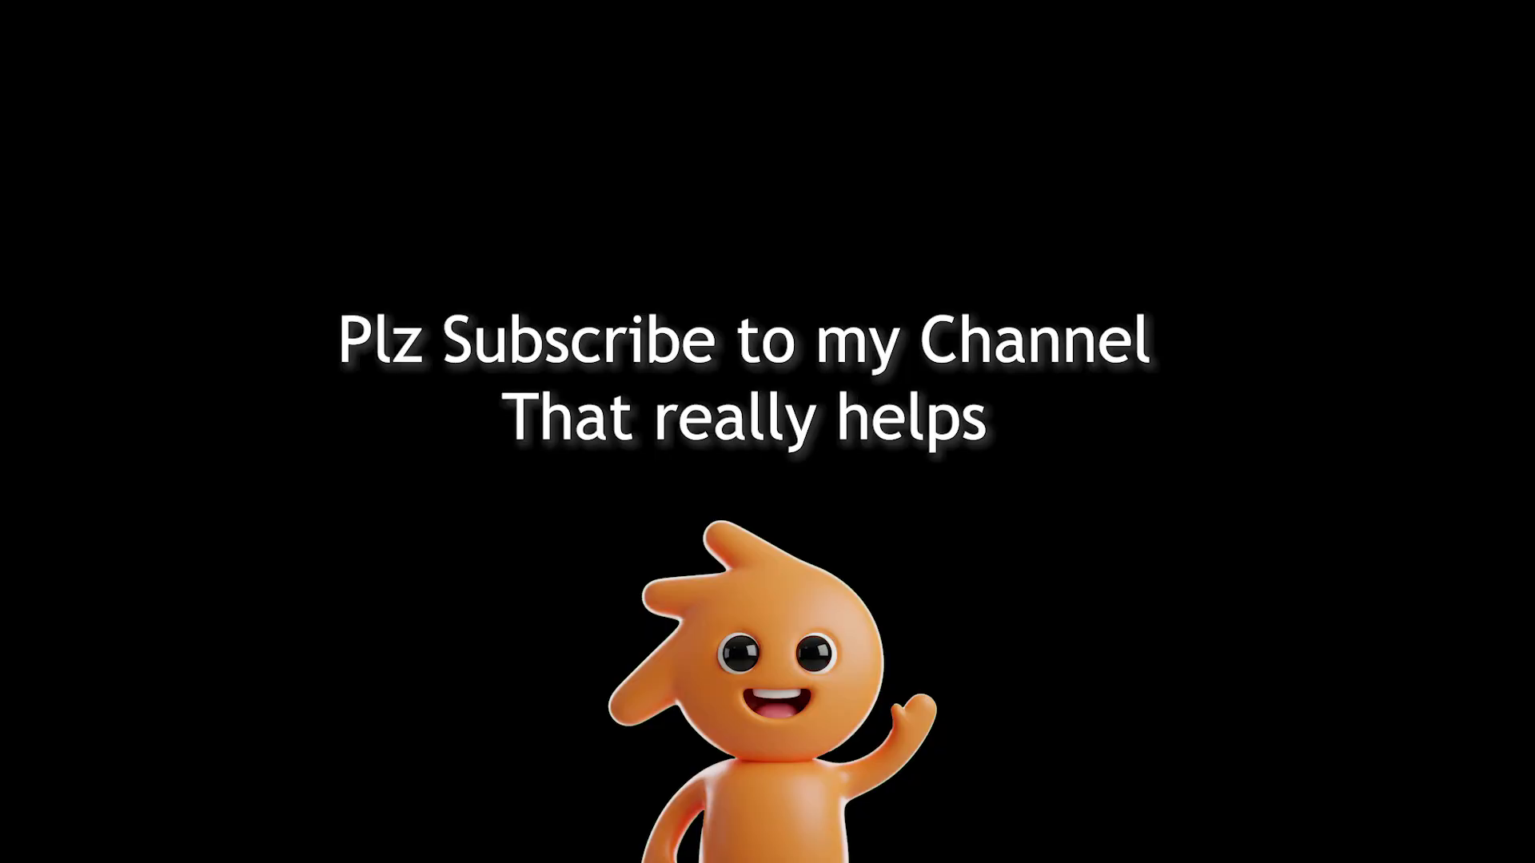